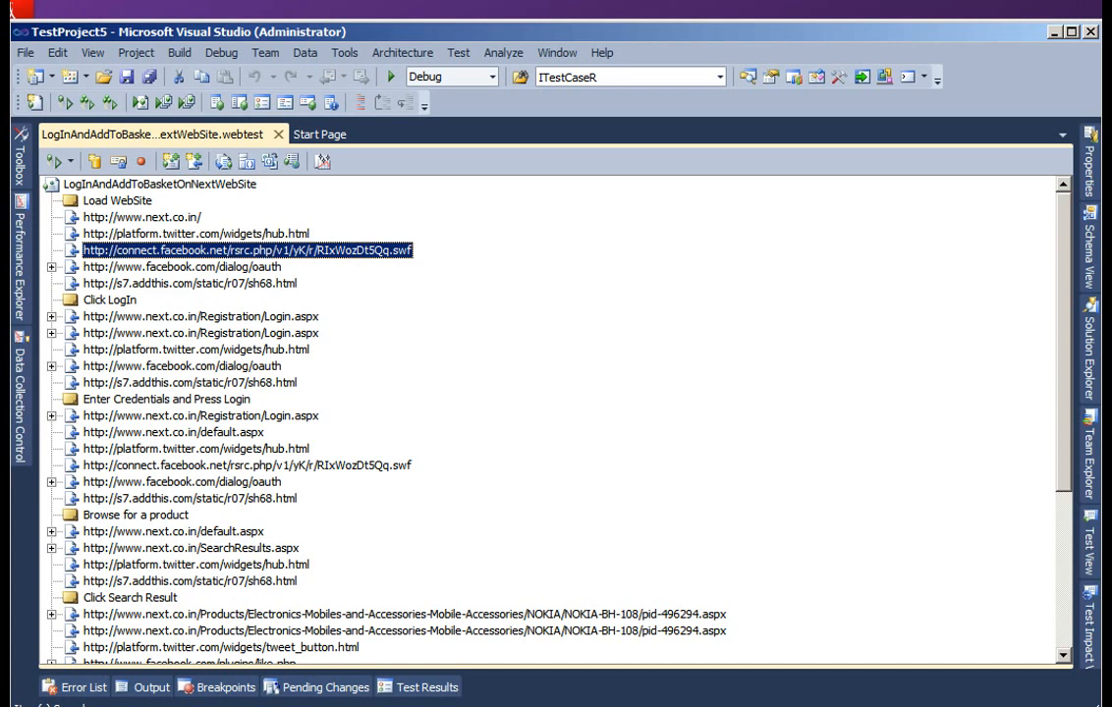
- Review the transactions in the LogInAndAddToBasketOnNextWebSite web test, from Load WebSite through Add to Basket
click(110, 301)
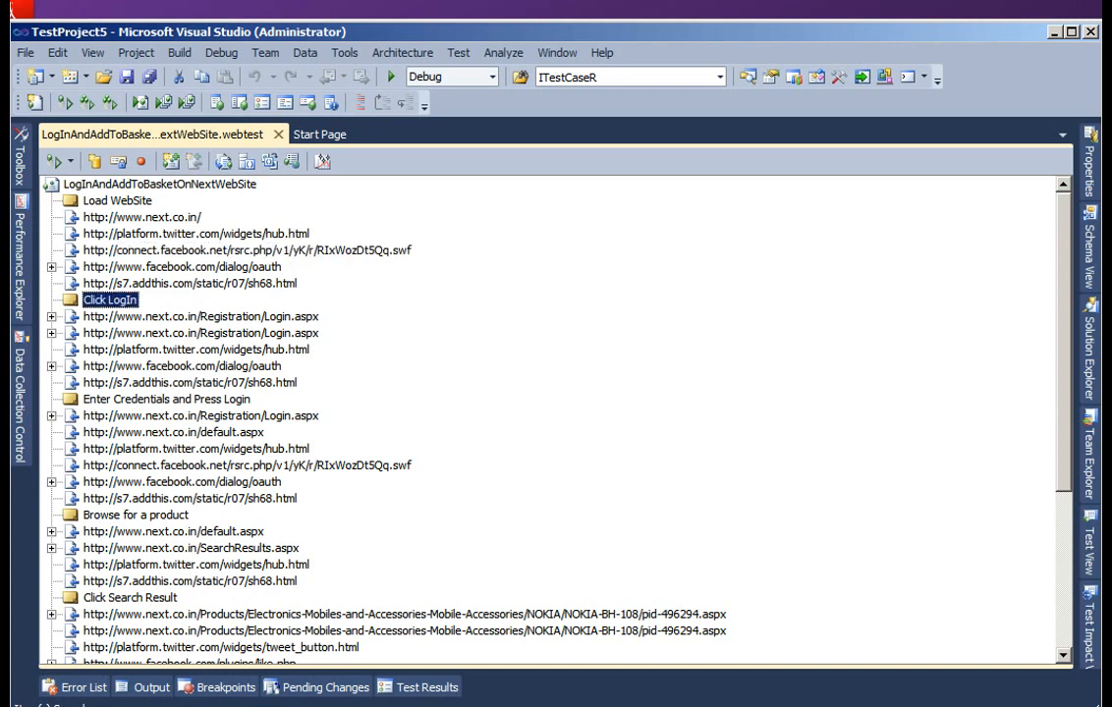
click(167, 400)
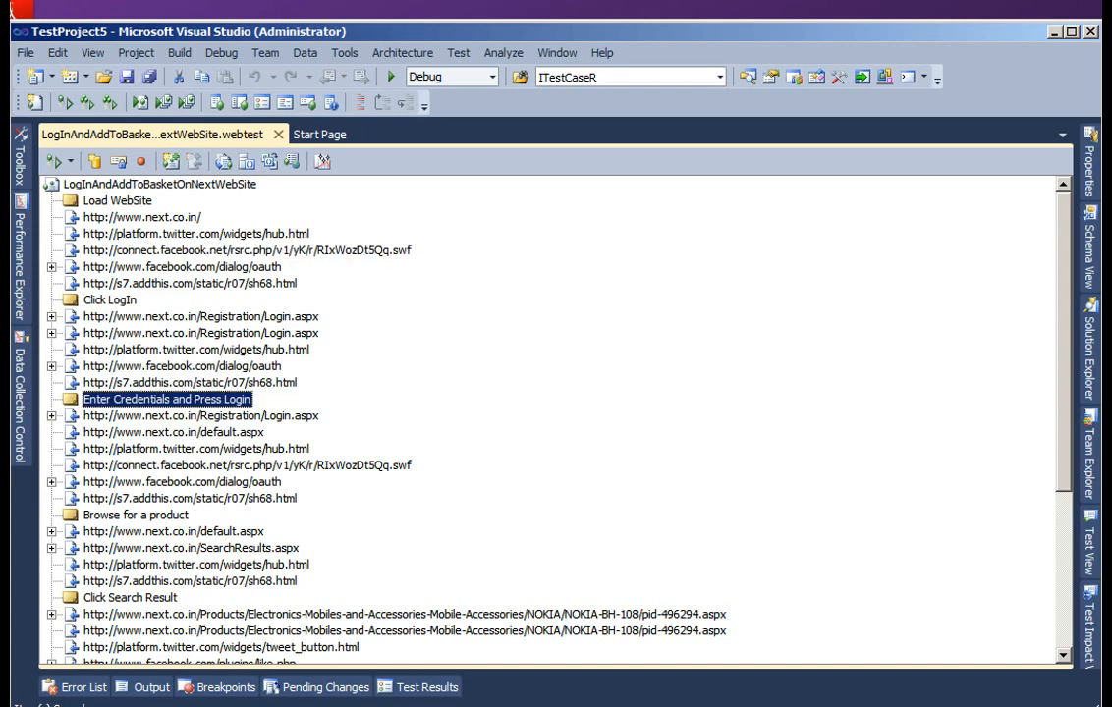
click(135, 515)
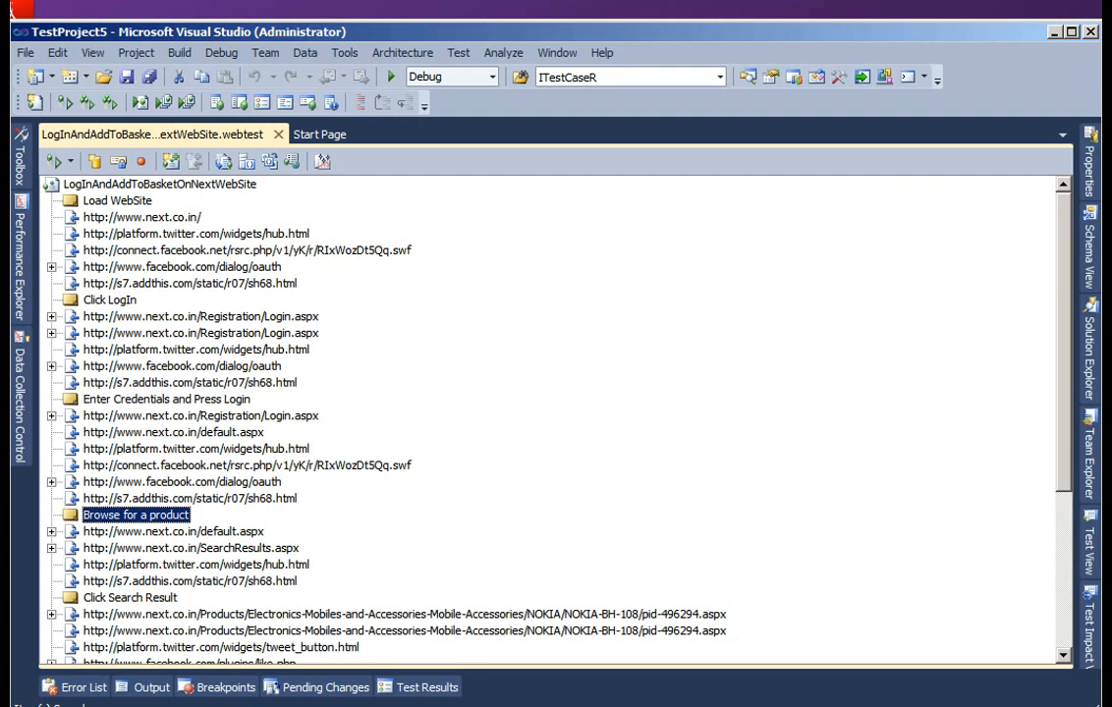
key(Down)
key(Down)
key(Down)
key(Down)
key(Down)
key(Down)
key(Down)
key(Down)
key(Down)
key(Down)
key(Down)
key(Down)
key(Down)
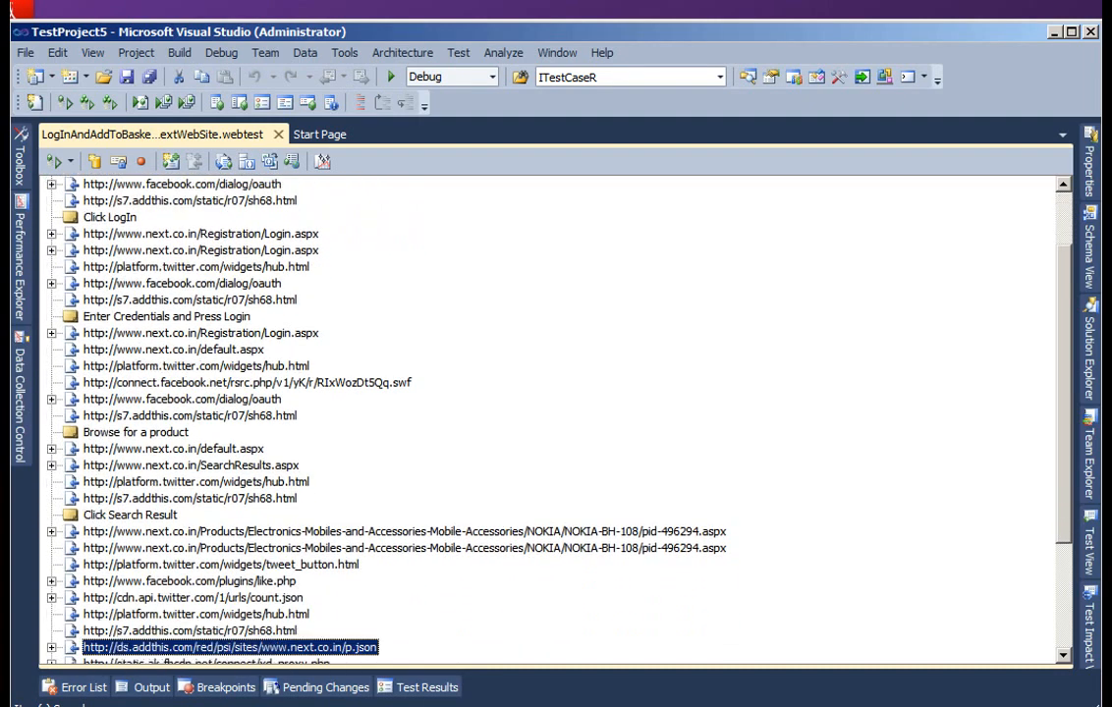
key(Down)
key(Down)
key(Down)
key(Down)
key(Down)
key(Up)
key(Up)
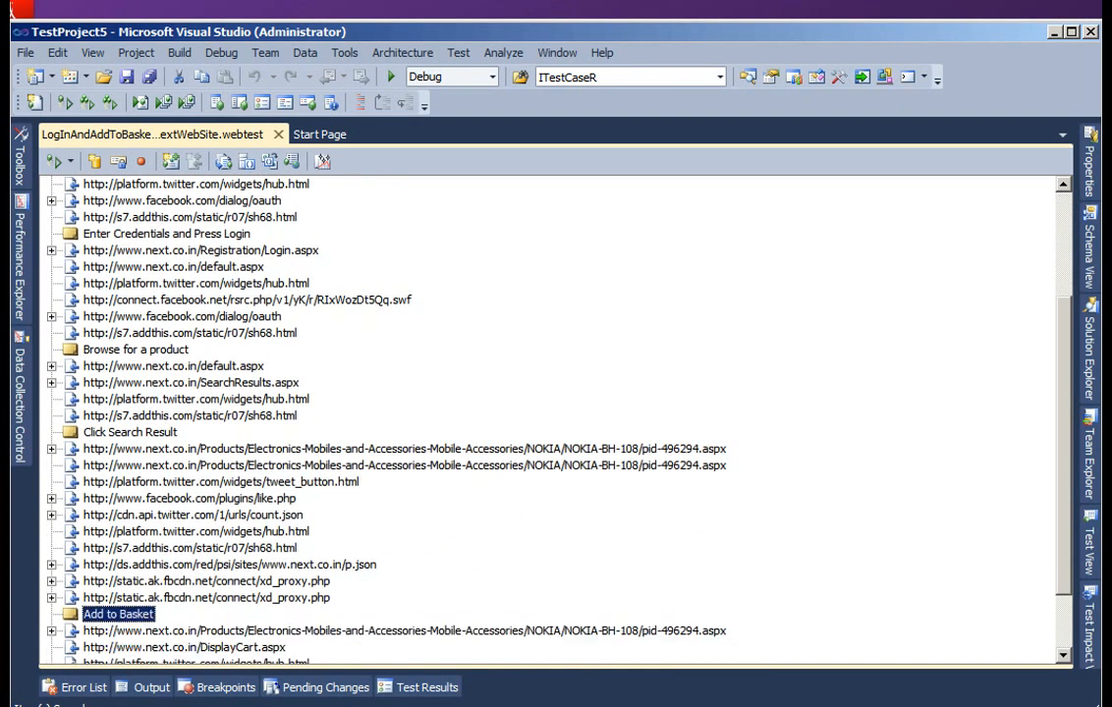
scroll(550, 417, up, 4)
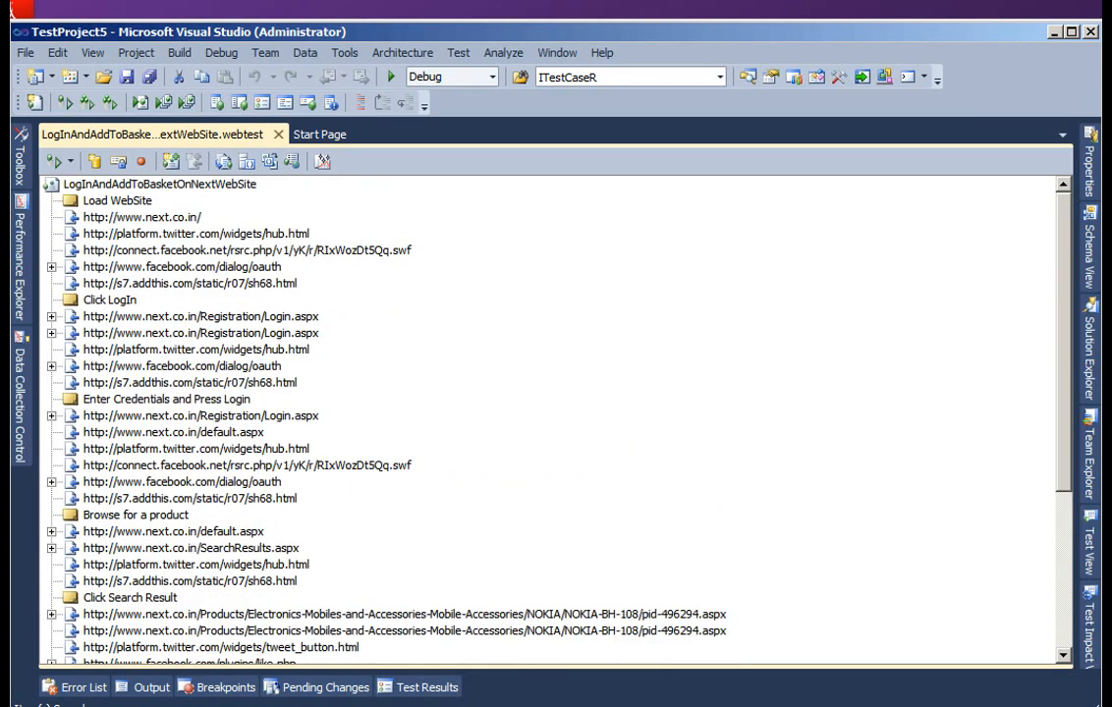
- Start adding a new test to TestProject5 and choose the Load Test template
click(1089, 344)
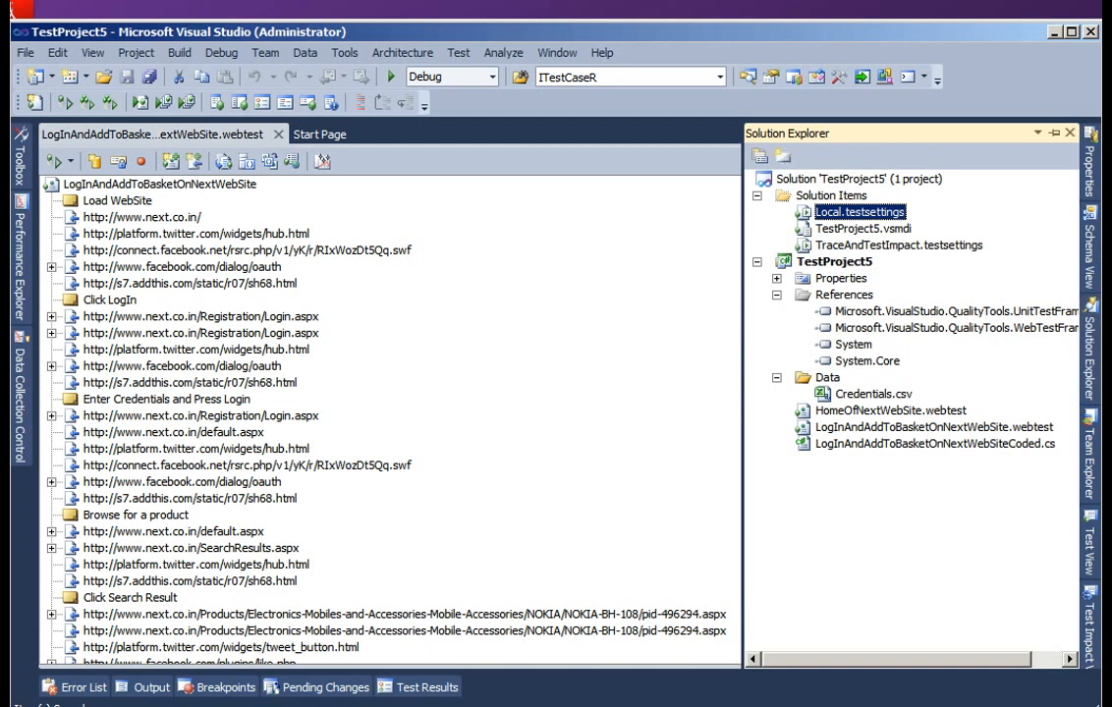
click(777, 295)
click(777, 311)
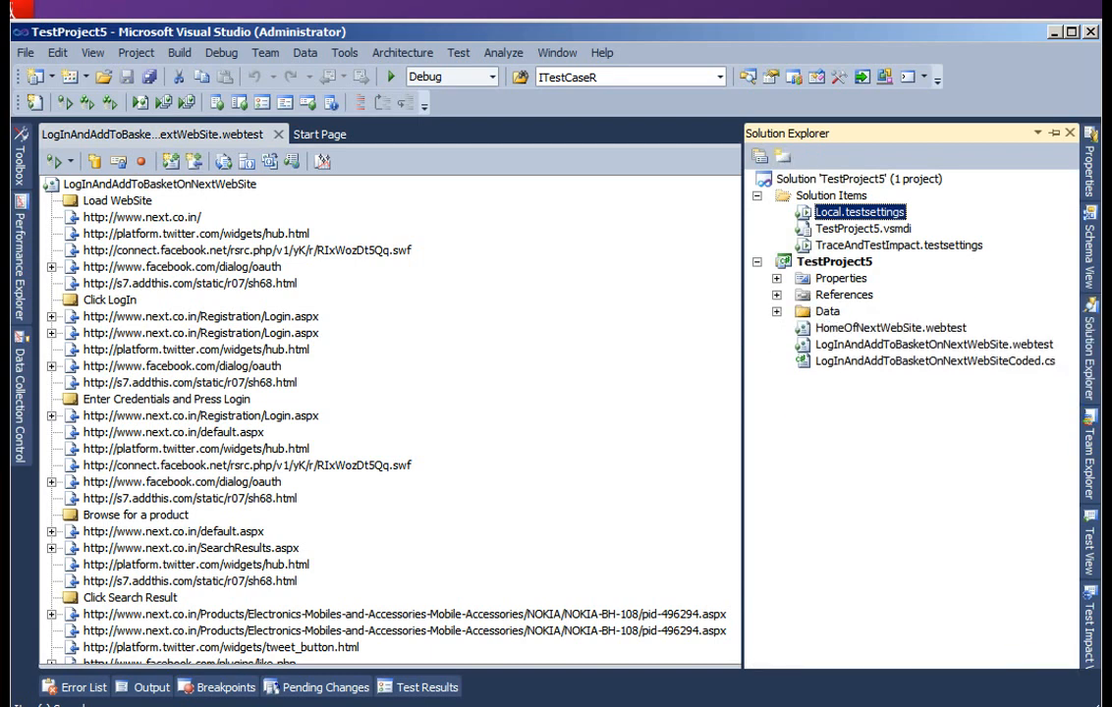
right_click(827, 262)
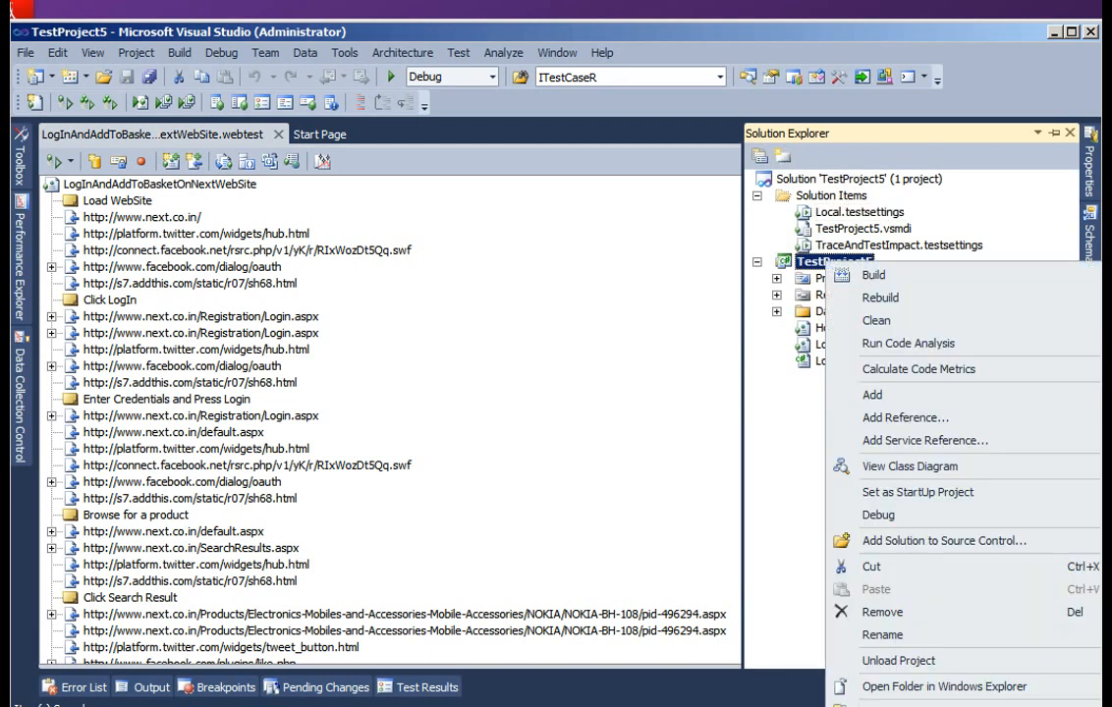
mouse_move(872, 394)
click(601, 398)
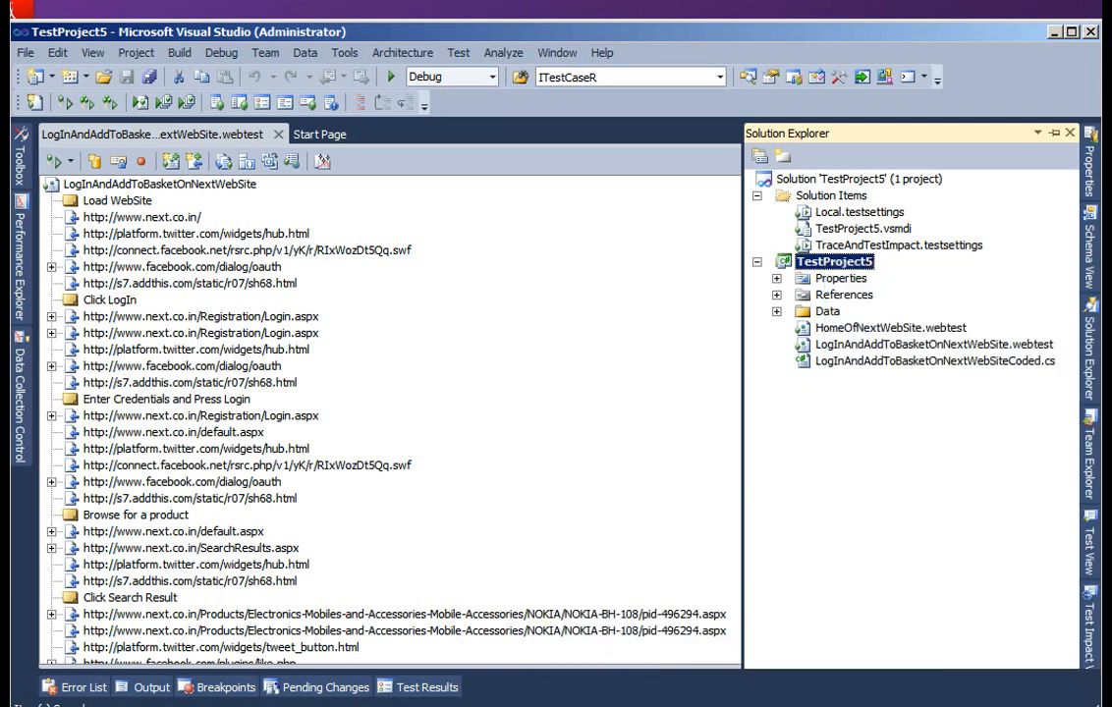
click(430, 310)
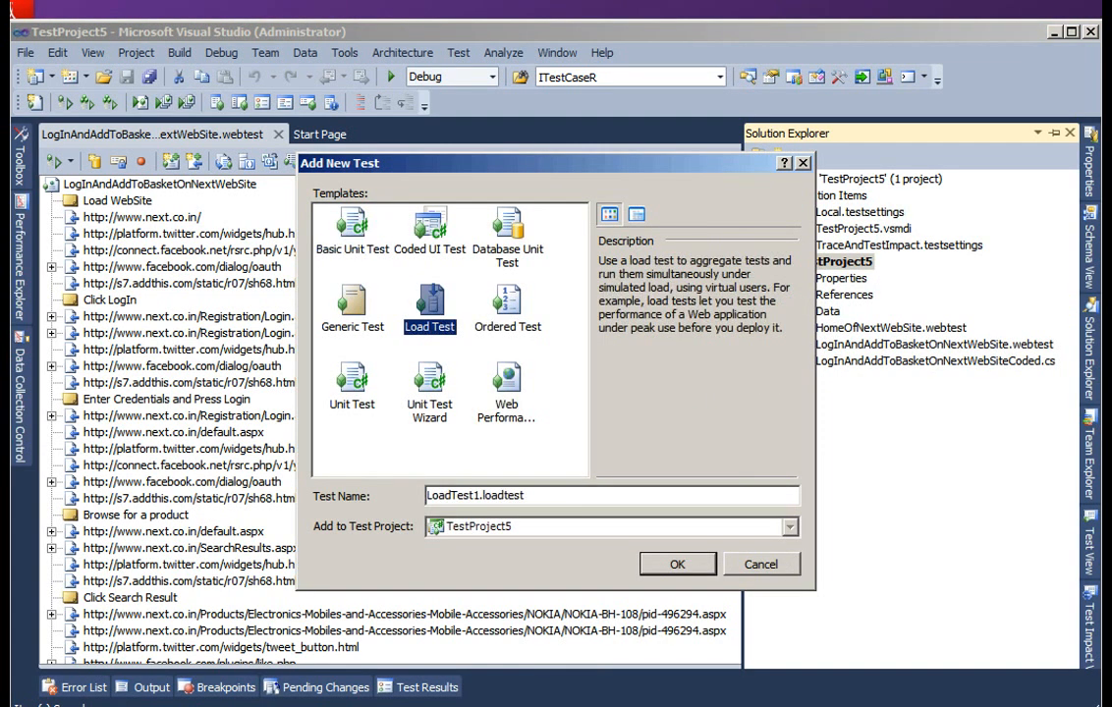
- Name the load test LogInAddToBasketNextWebSite.loadtest and create it in TestProject5
key(Tab)
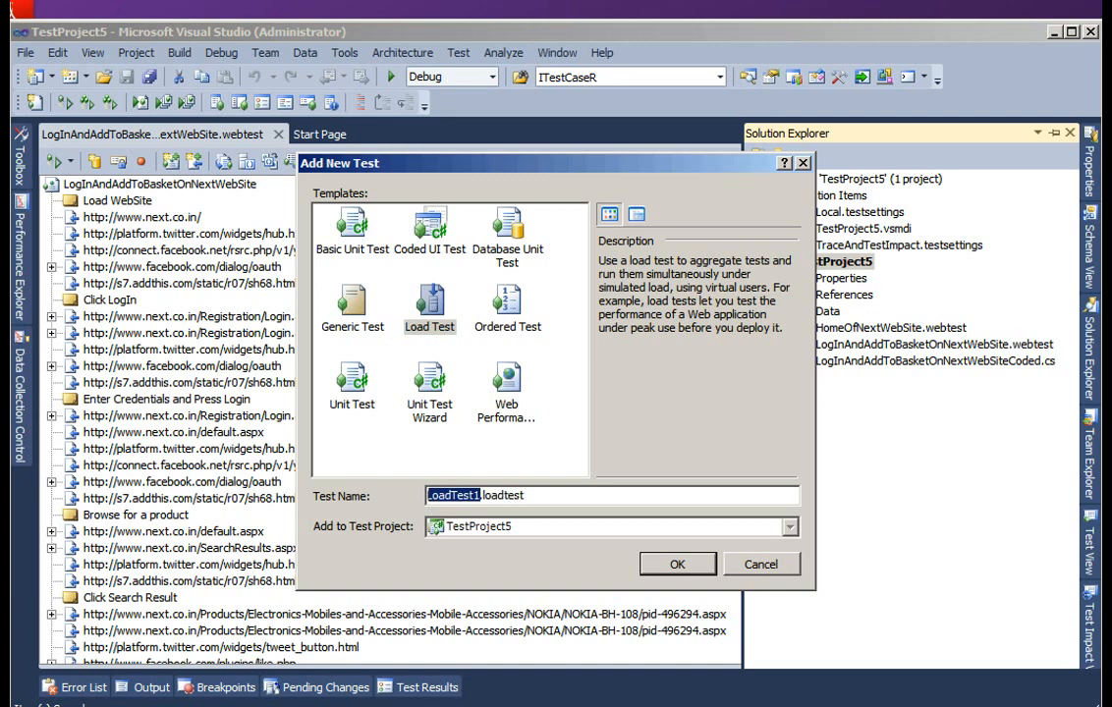
text(LogInAd)
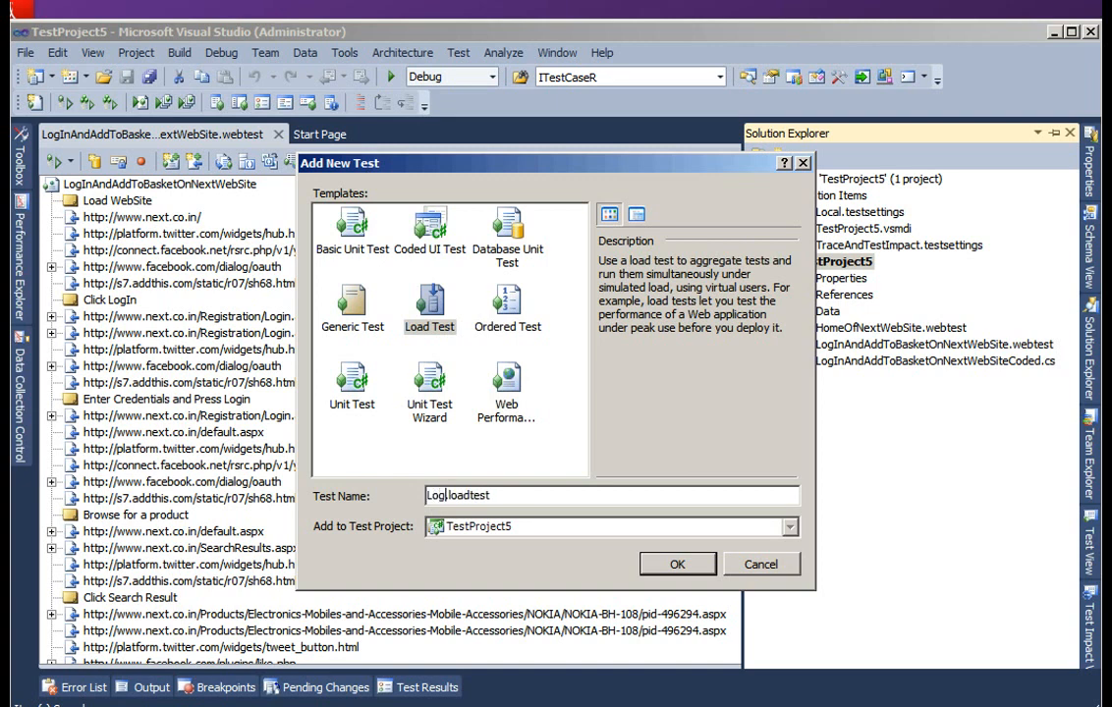
text(dToBask)
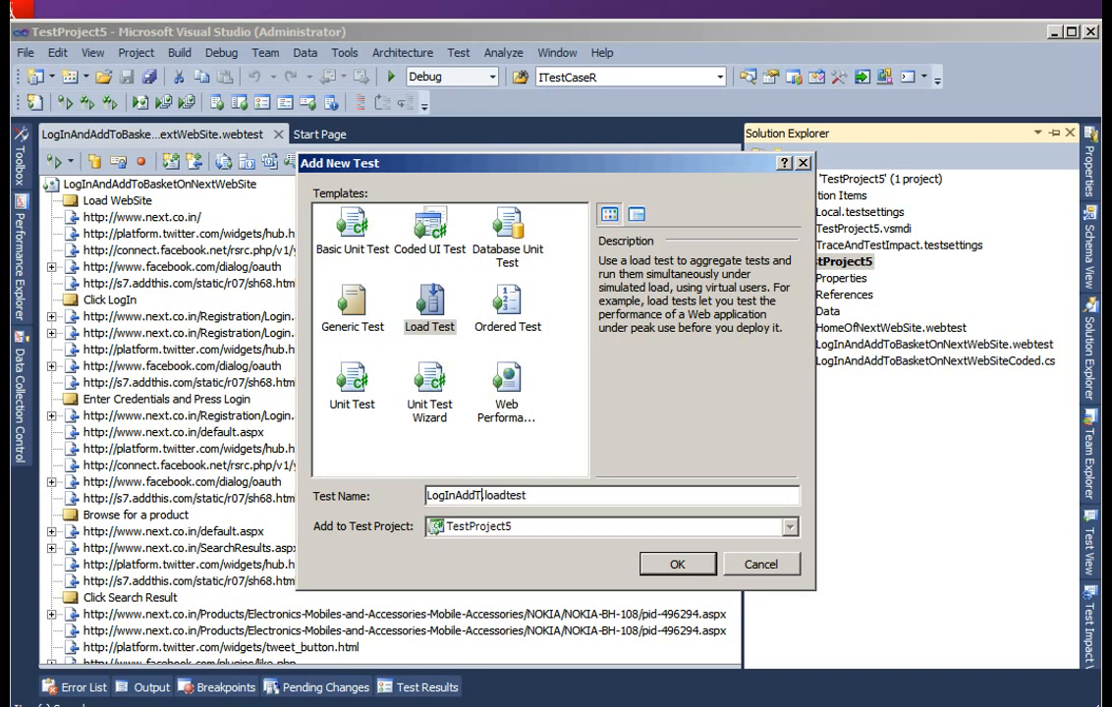
text(etNextWebSite)
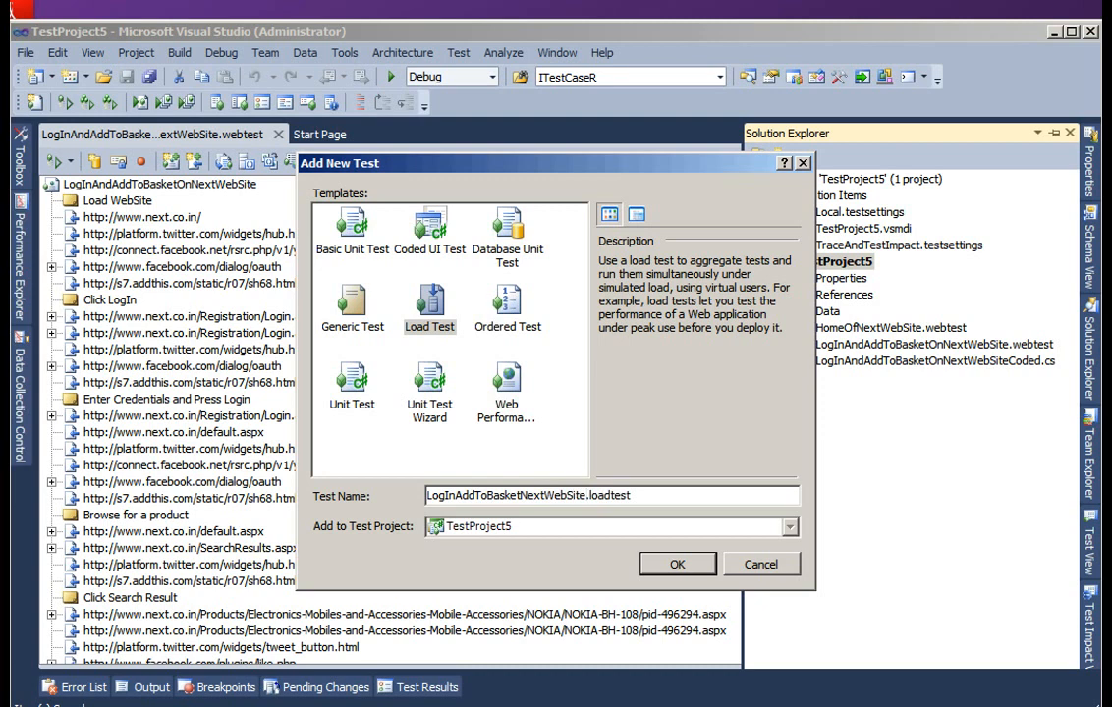
key(Return)
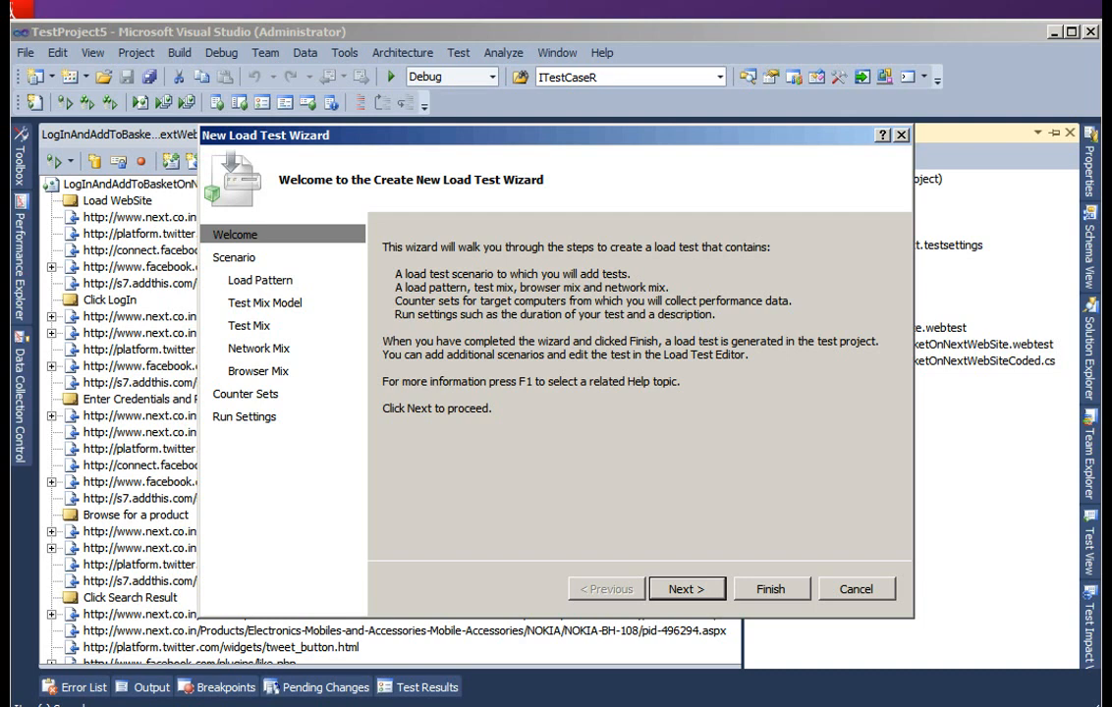
- Use normal distribution centered on recorded think times for the scenario and adjust the think time between test iterations
key(Return)
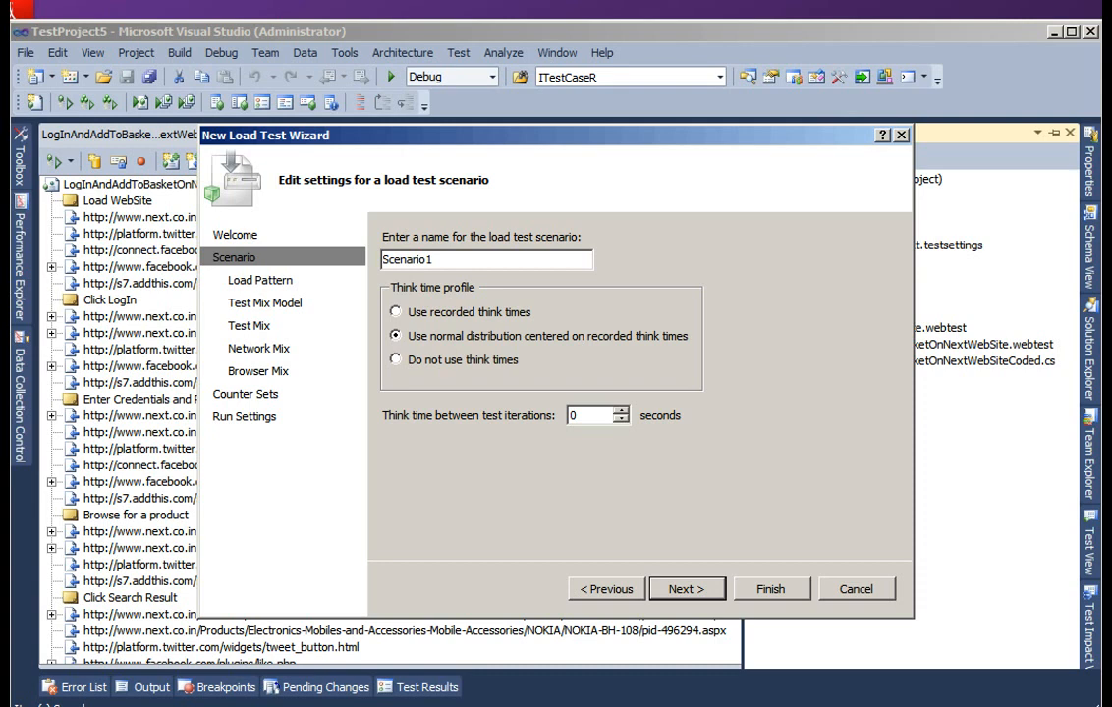
click(462, 359)
key(Up)
click(621, 411)
click(621, 411)
key(Return)
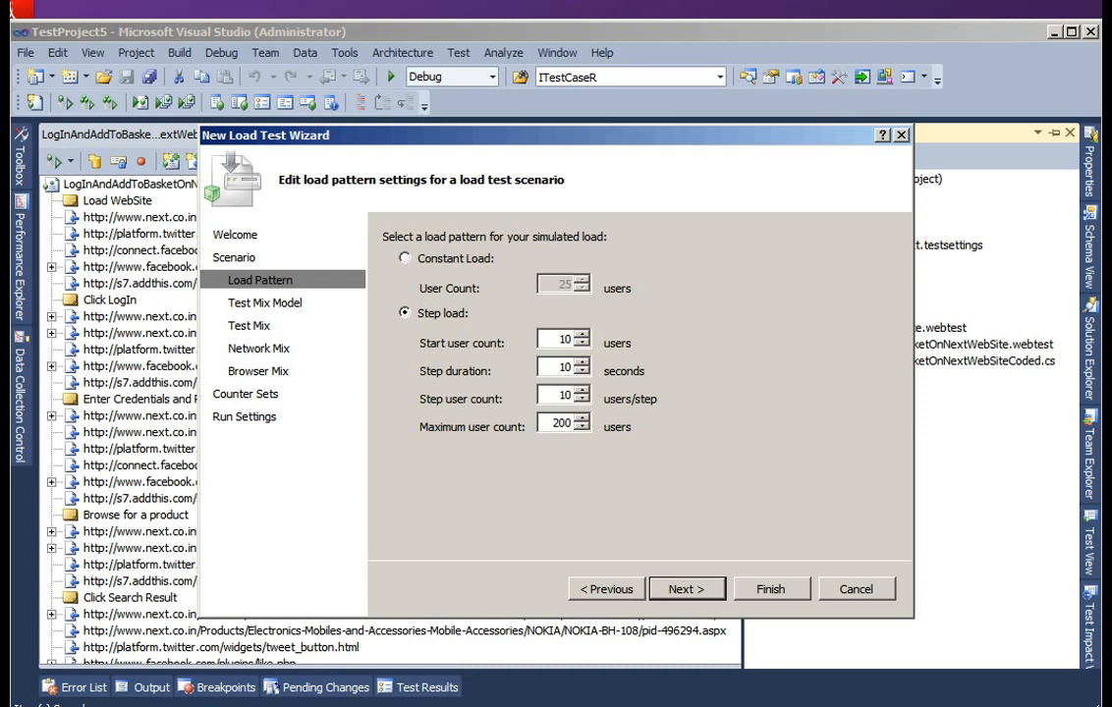
- Set the maximum user count of the step load pattern to 250 users and accept the load pattern settings
double_click(561, 339)
key(Tab)
key(Tab)
key(Tab)
text(250)
key(Tab)
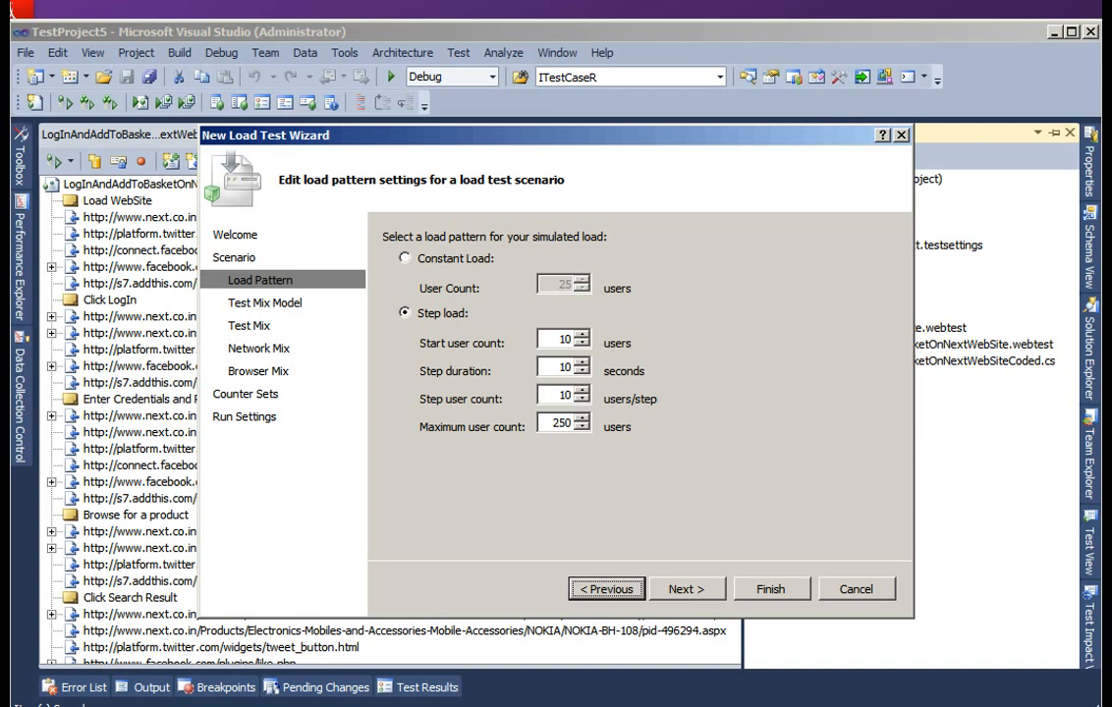
click(686, 589)
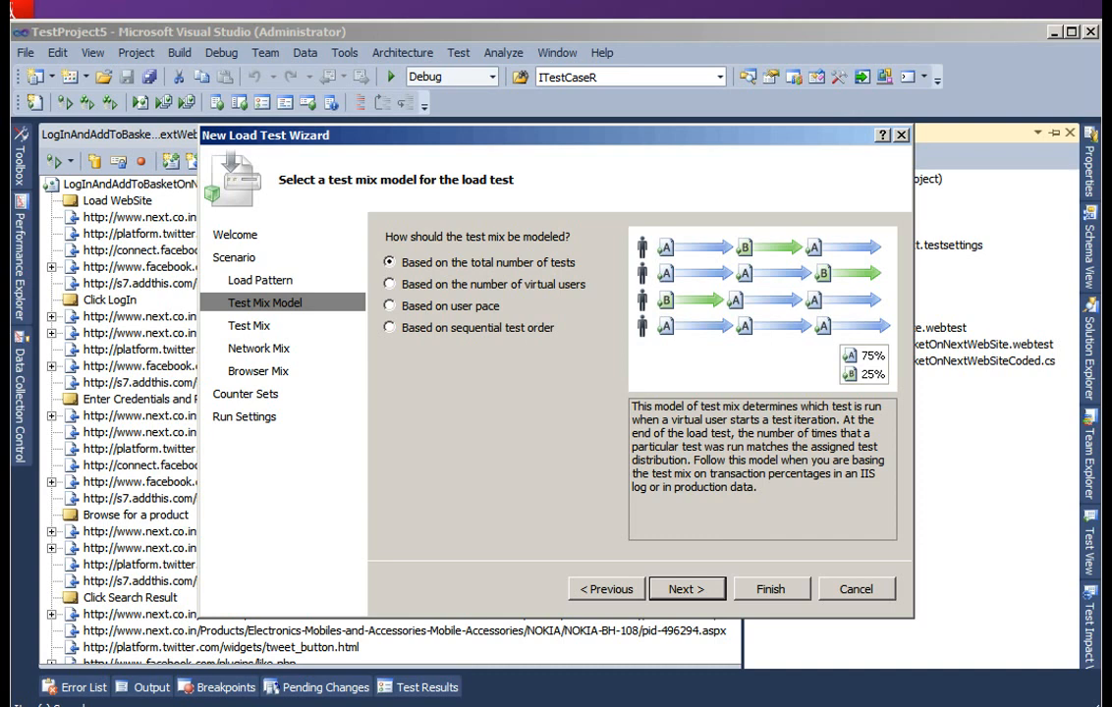
- Accept the test mix model based on the total number of tests and add LogInAndAddToBasketOnNextWebSite to the mix
click(687, 589)
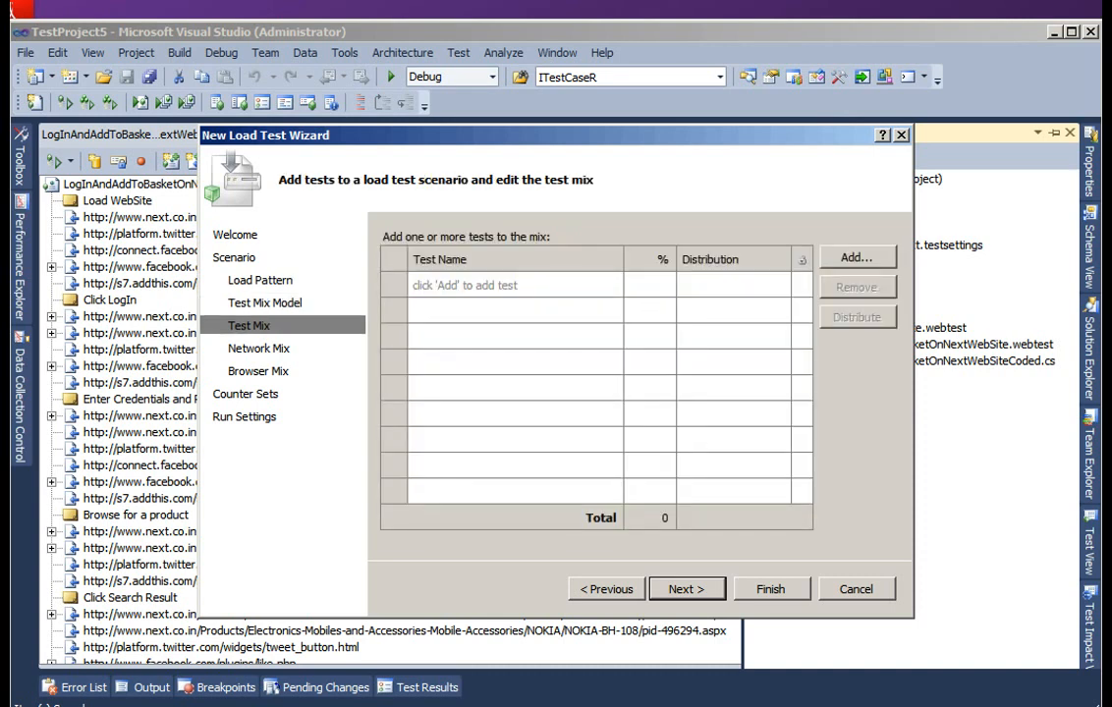
click(857, 257)
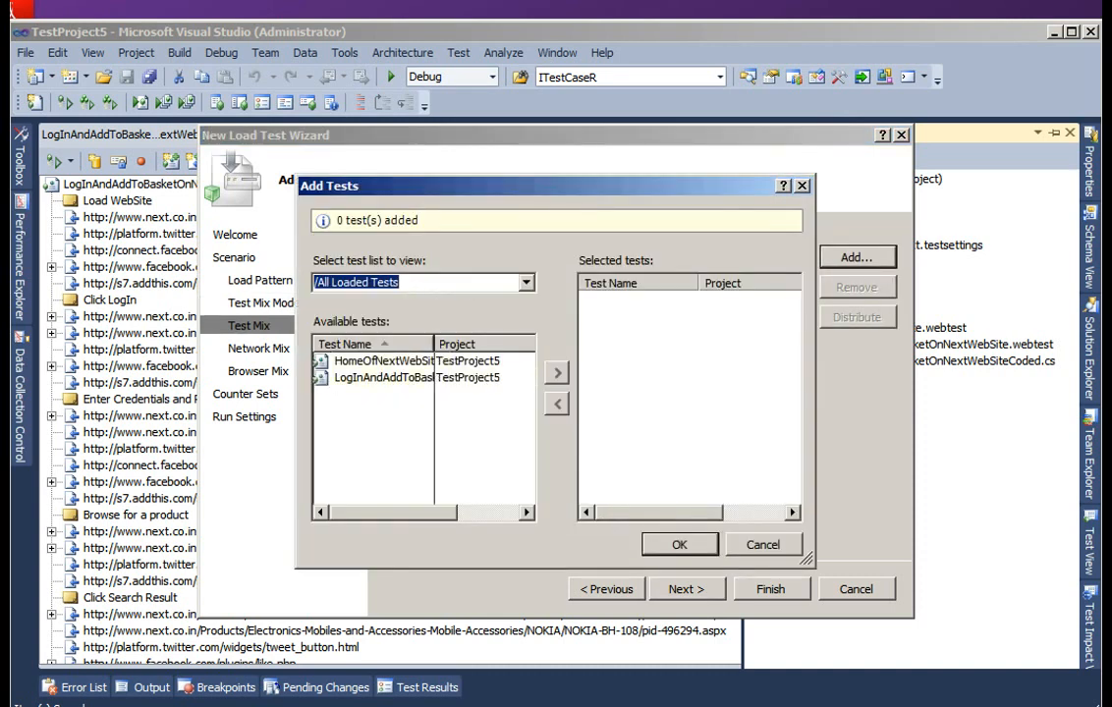
drag(434, 344, 471, 344)
click(412, 378)
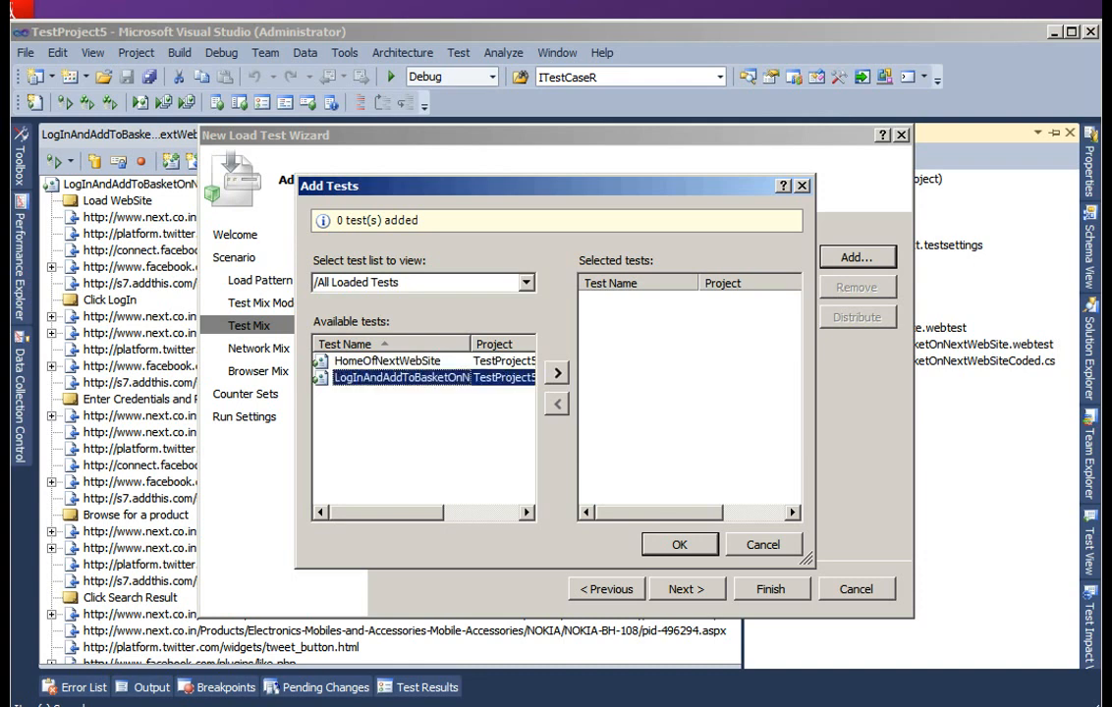
click(557, 374)
click(680, 544)
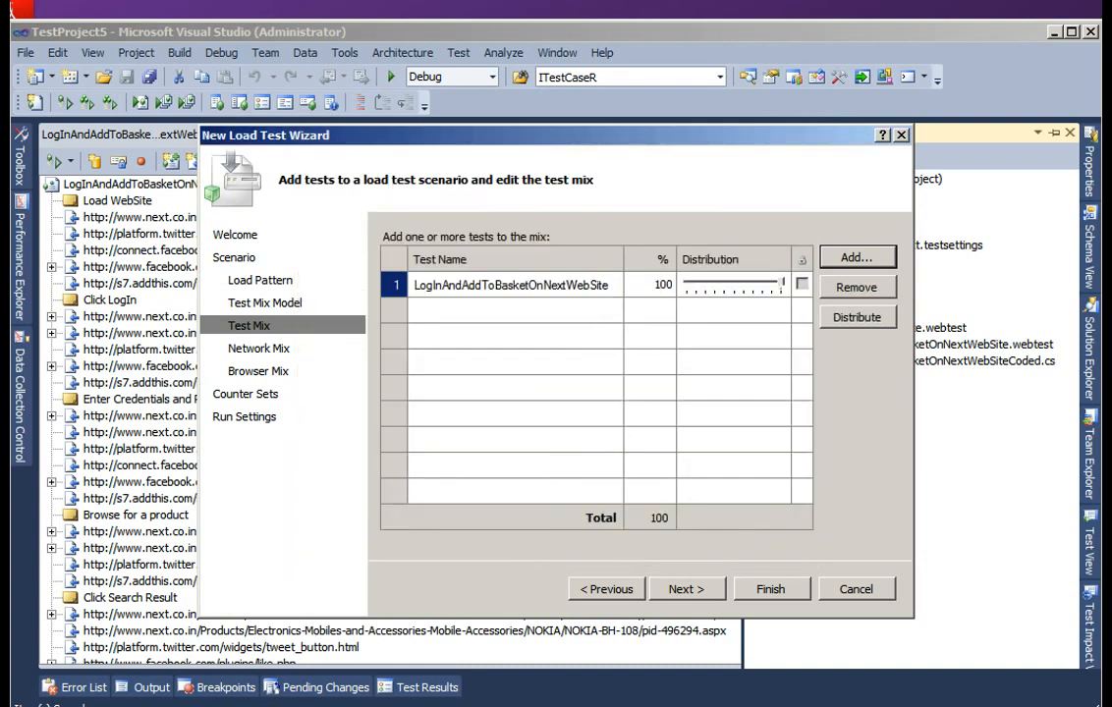
- Add the HomeOfNextWebSite test to the load test mix as a second test
click(858, 257)
click(422, 362)
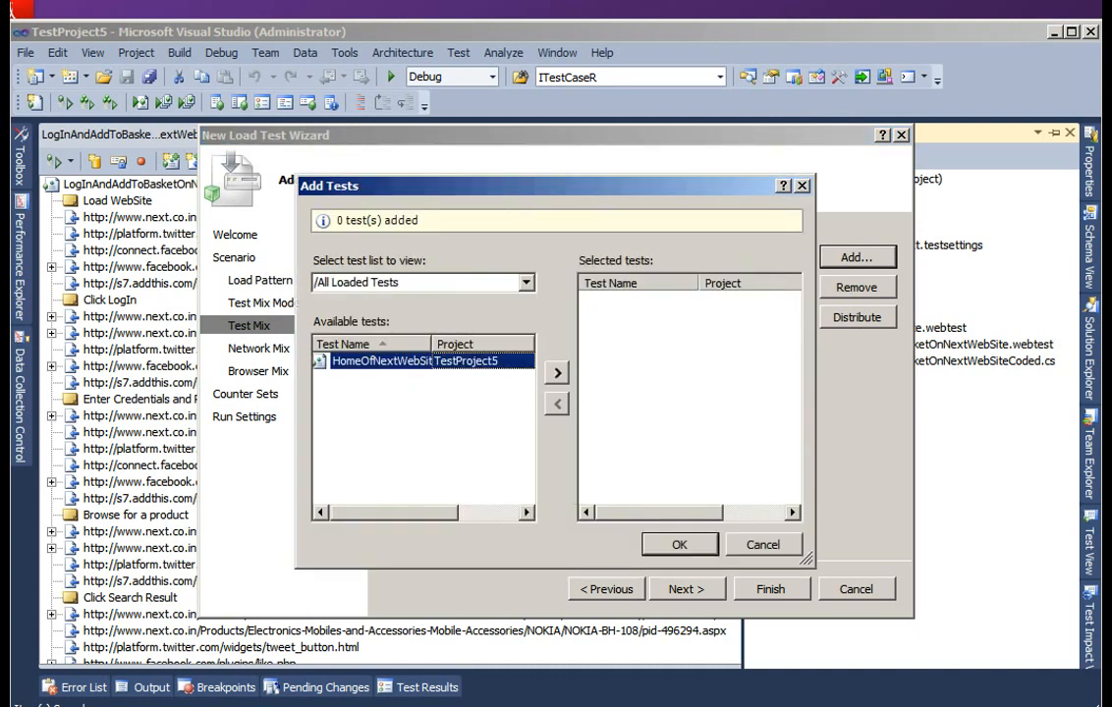
click(557, 373)
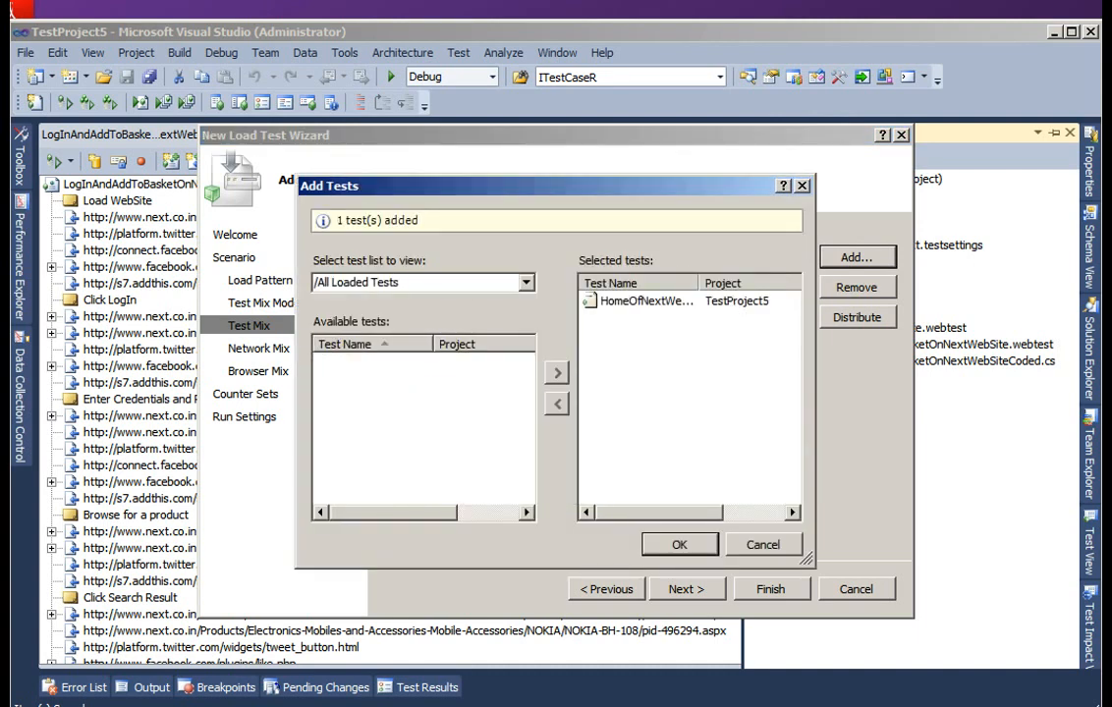
click(680, 544)
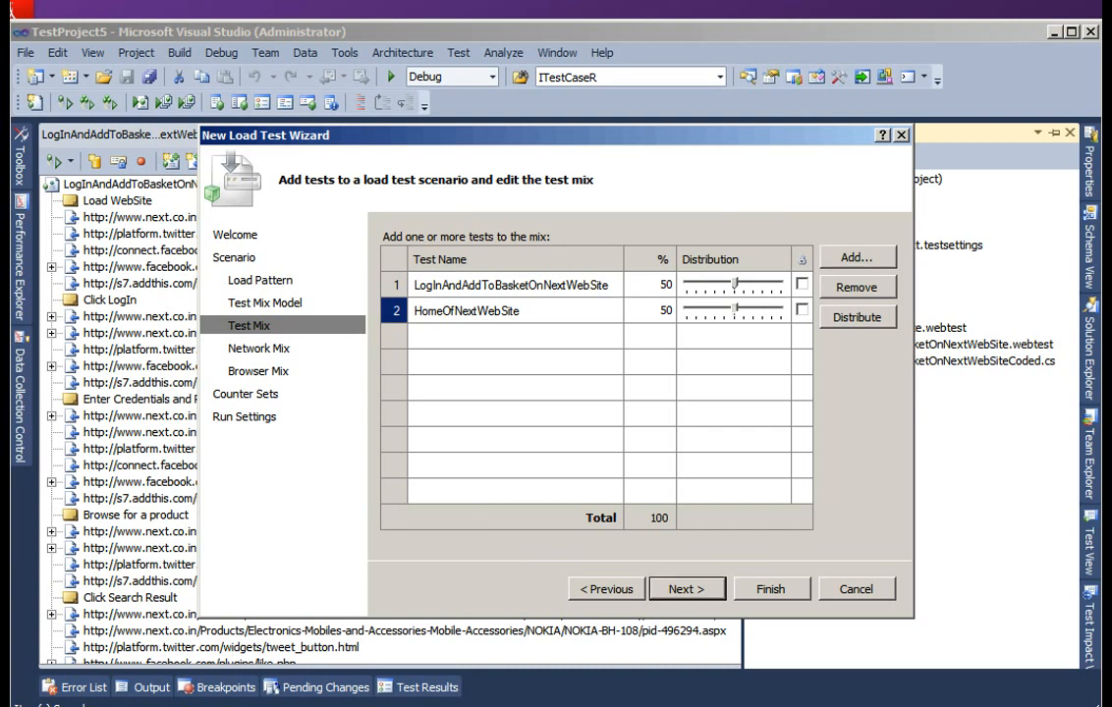
- Try a different distribution for HomeOfNextWebSite and remove that test from the mix
drag(735, 310, 772, 310)
click(802, 310)
click(857, 287)
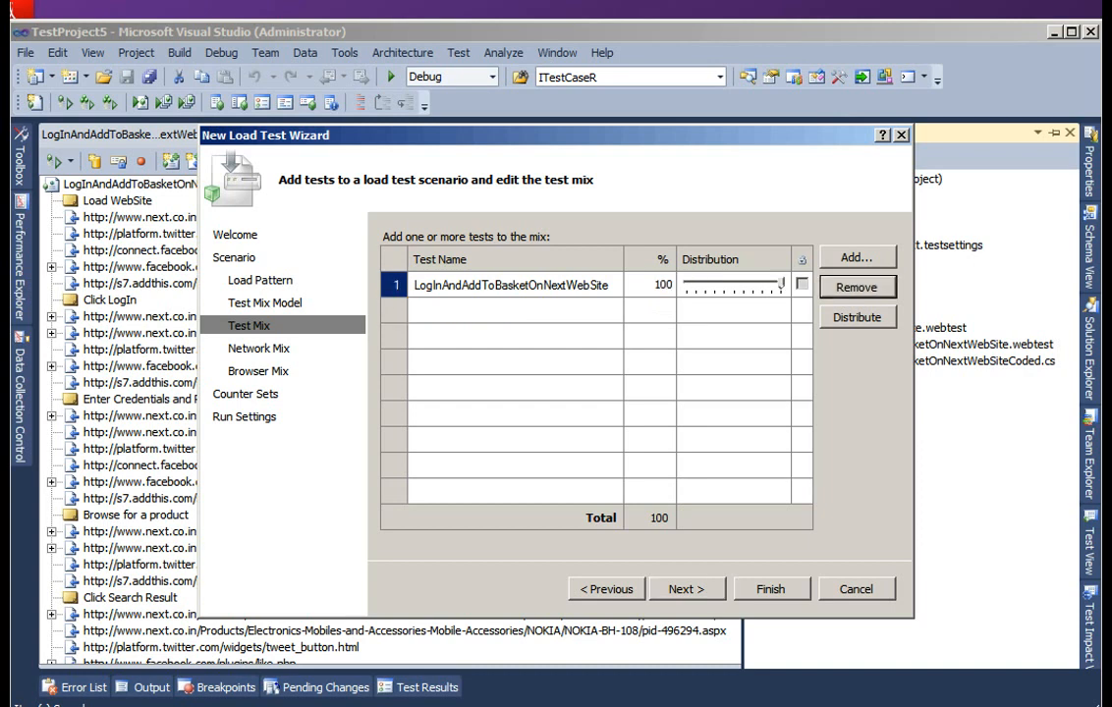
- Review the available network types and keep LAN as the only one in the network mix
click(686, 589)
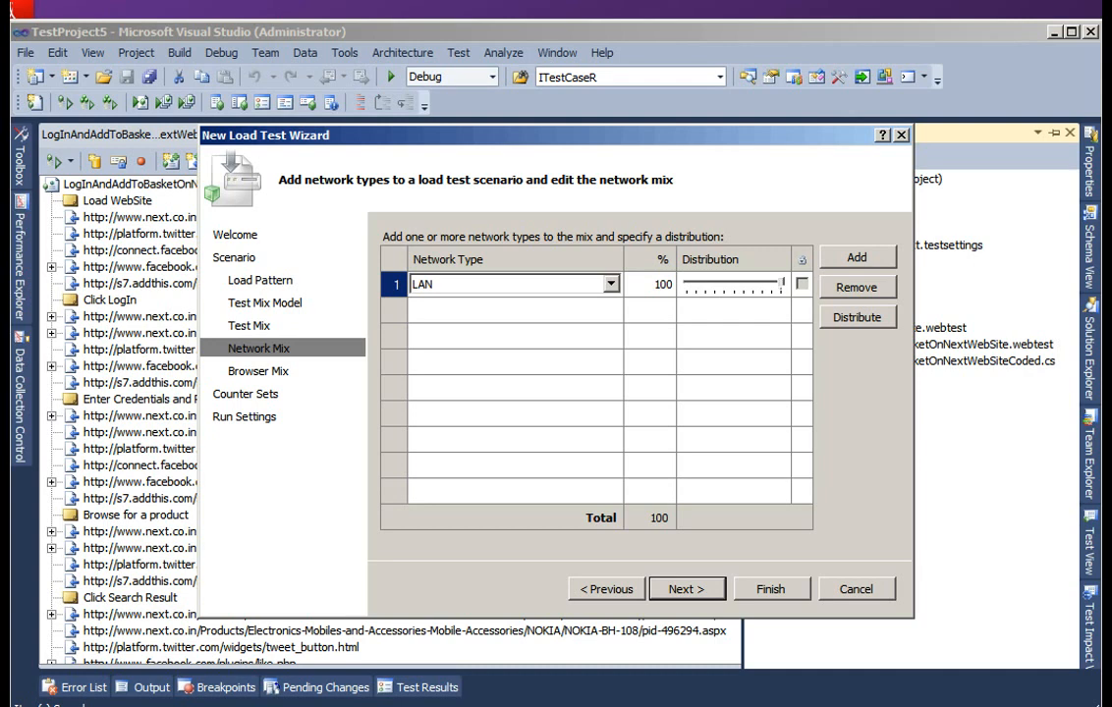
click(611, 284)
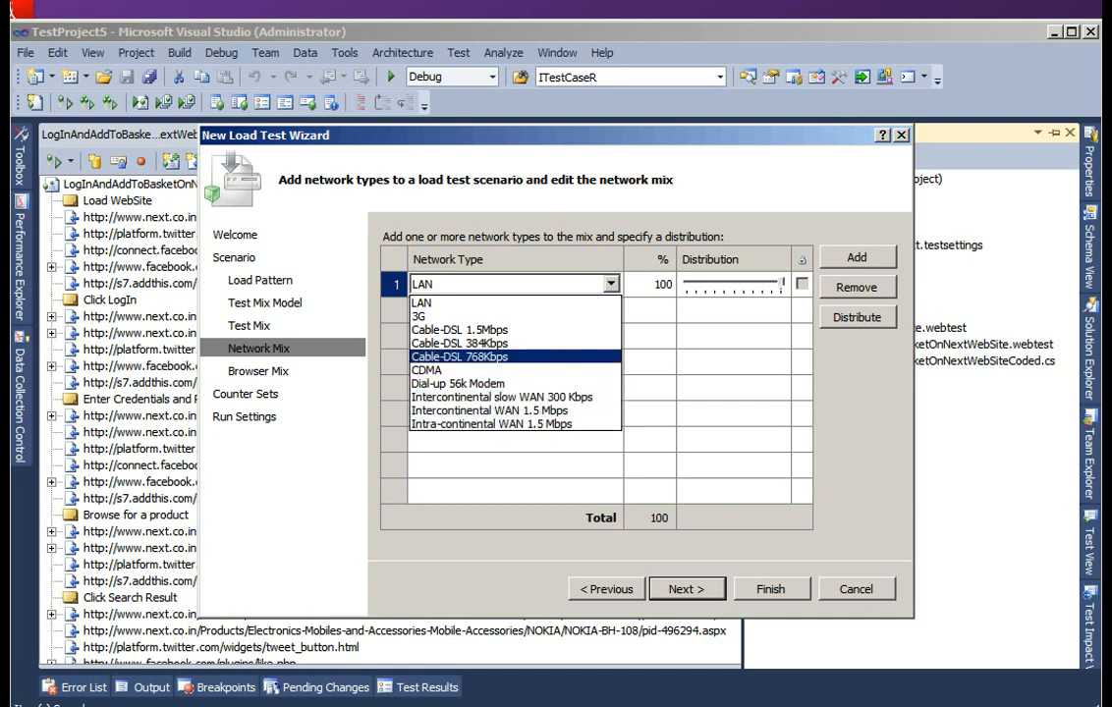
click(422, 304)
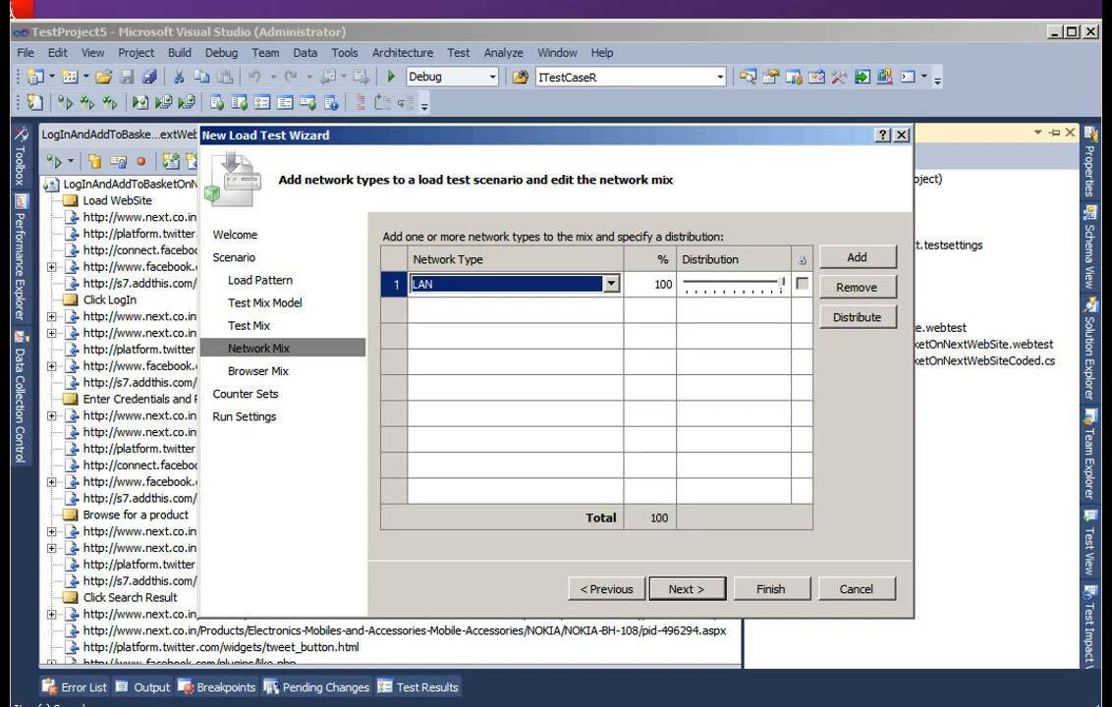
click(687, 589)
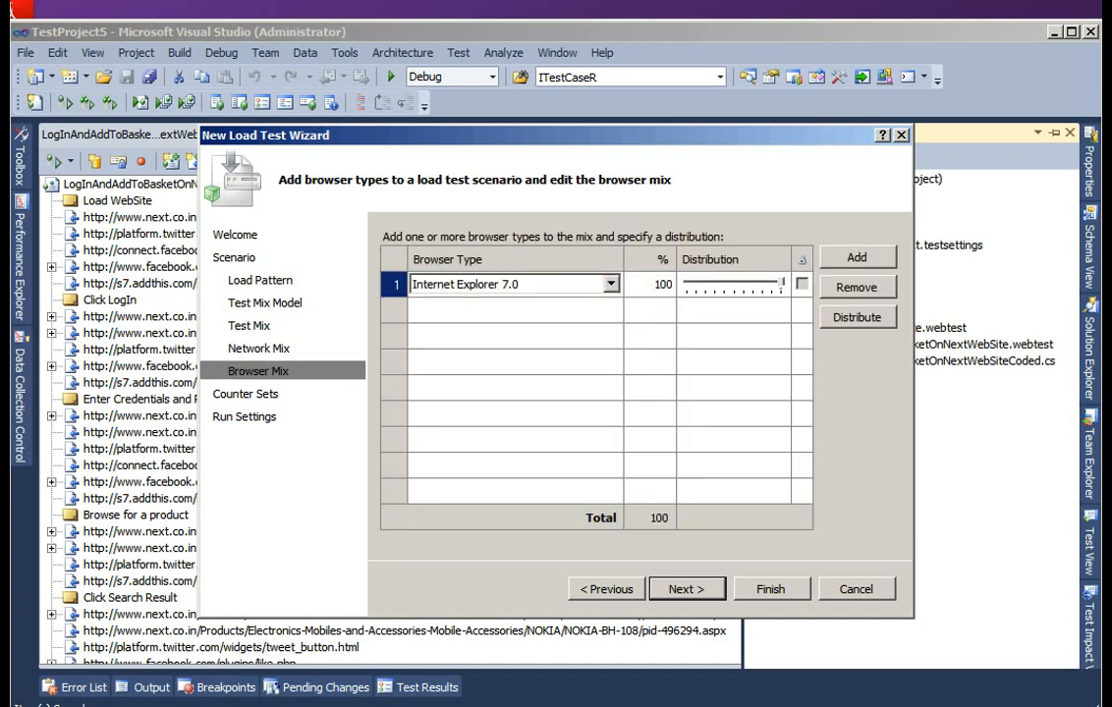
- Review the available browser types, keep Internet Explorer 7.0 in the browser mix and proceed to the counter sets
click(611, 284)
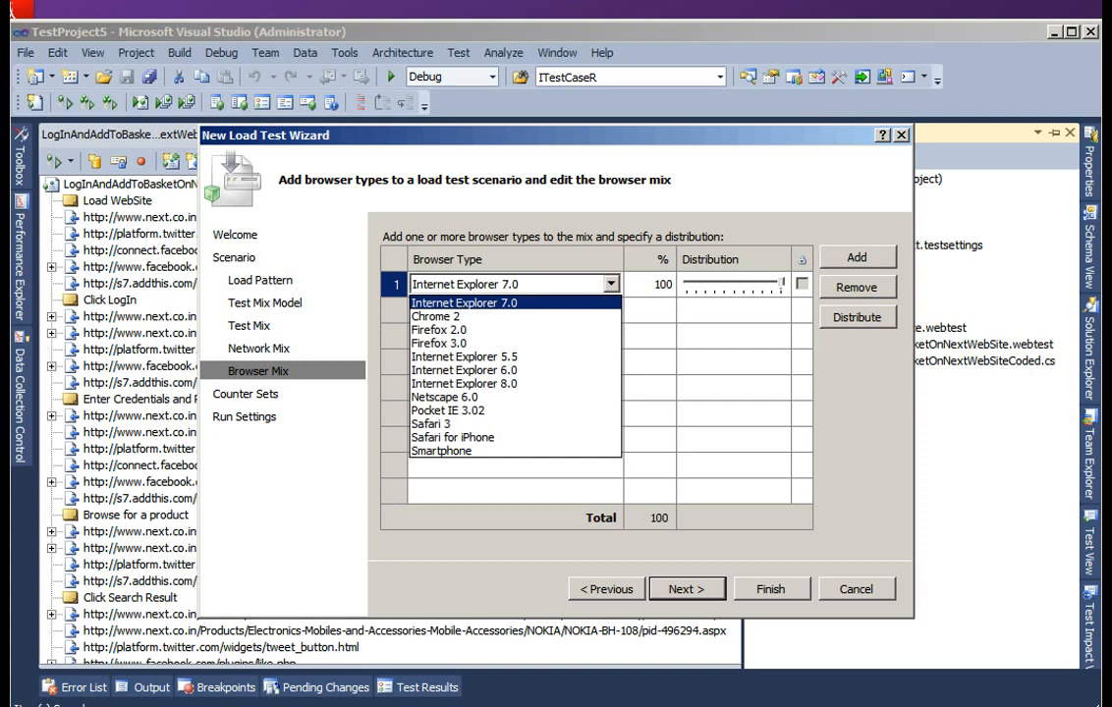
click(611, 284)
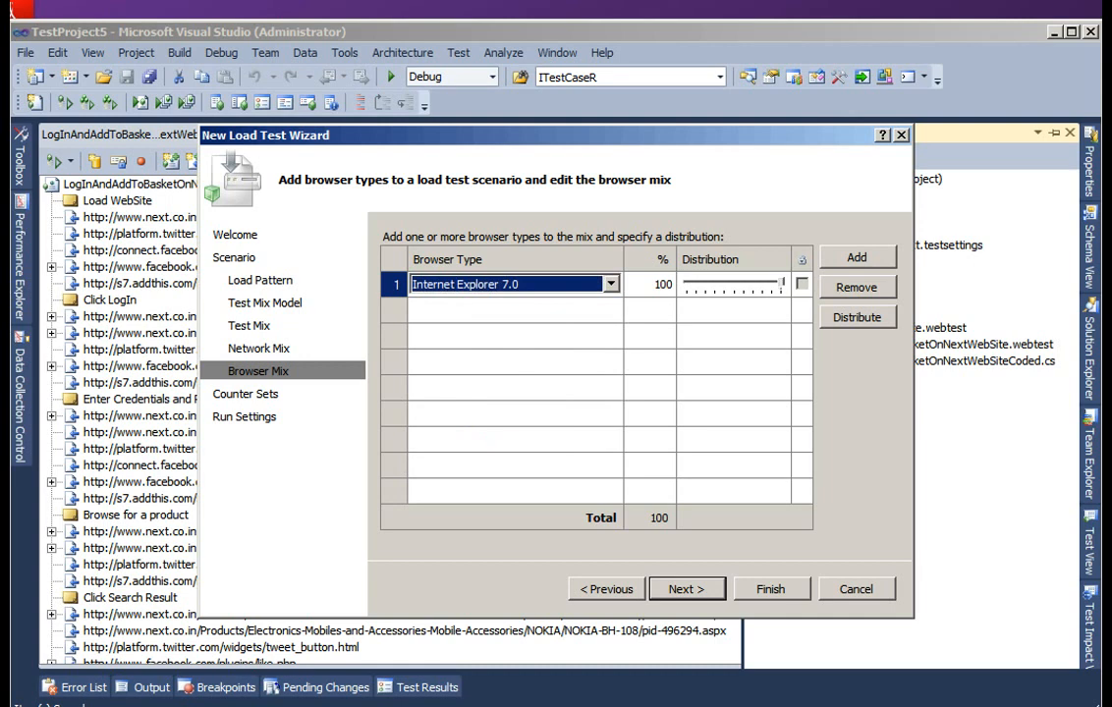
click(687, 589)
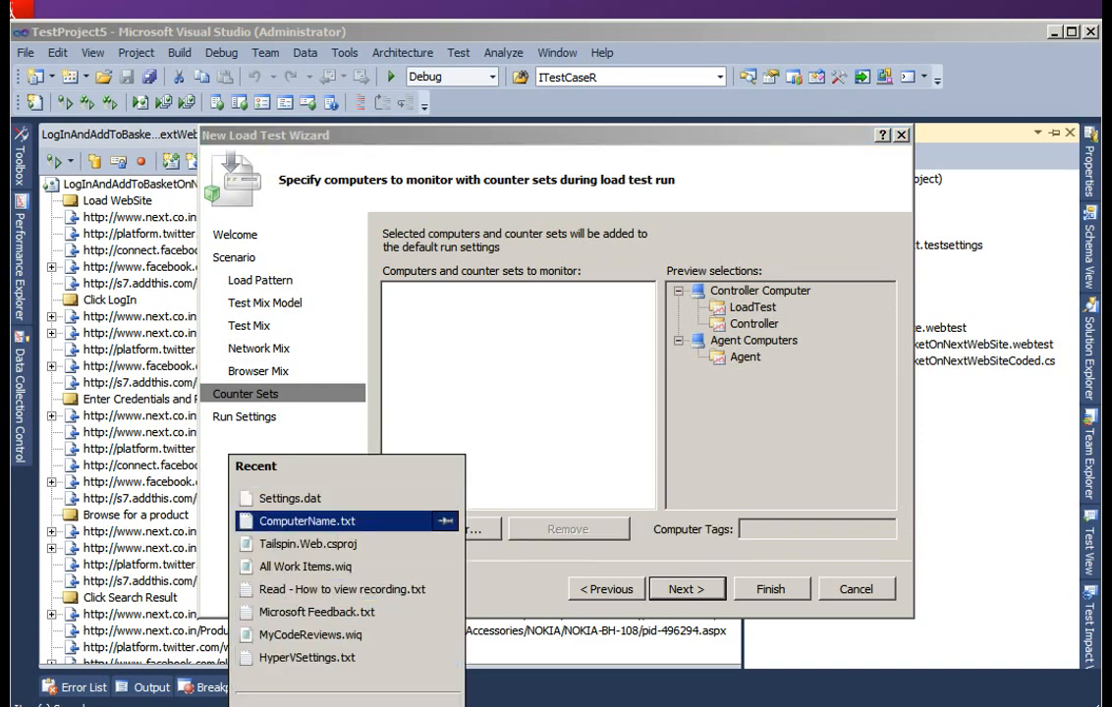
- Copy the computer name from ComputerName.txt in Notepad and add WIN-I0PJNNRQ54L as a computer to monitor in the load test wizard
click(285, 464)
key(ctrl+a)
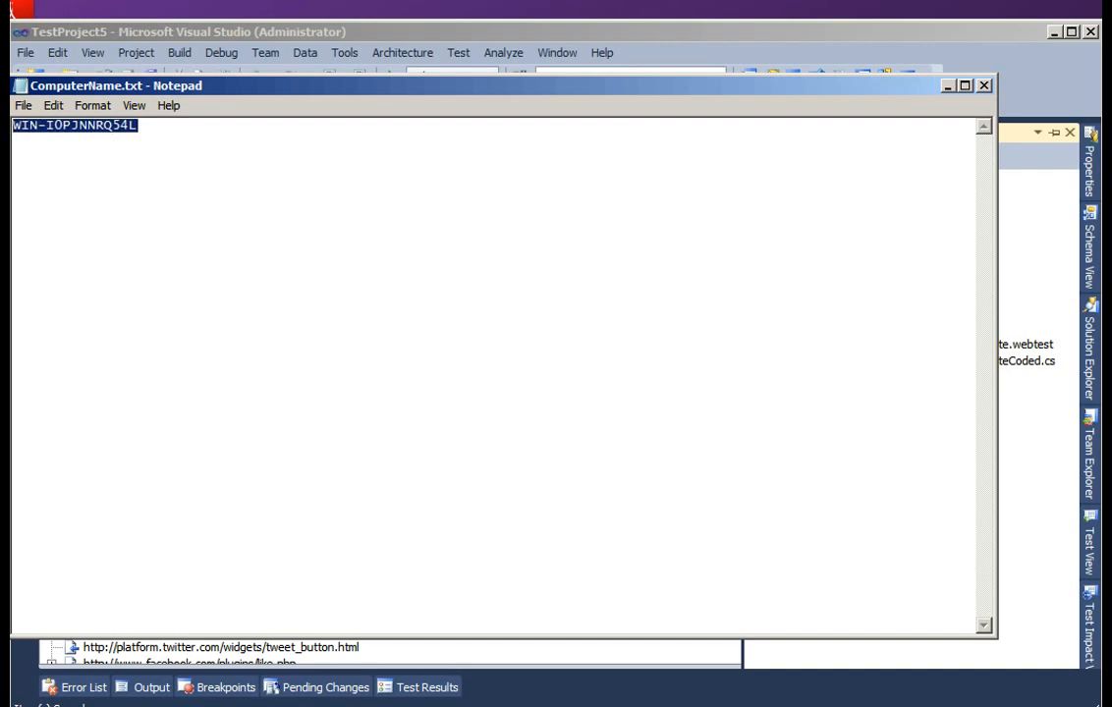
click(948, 86)
click(440, 530)
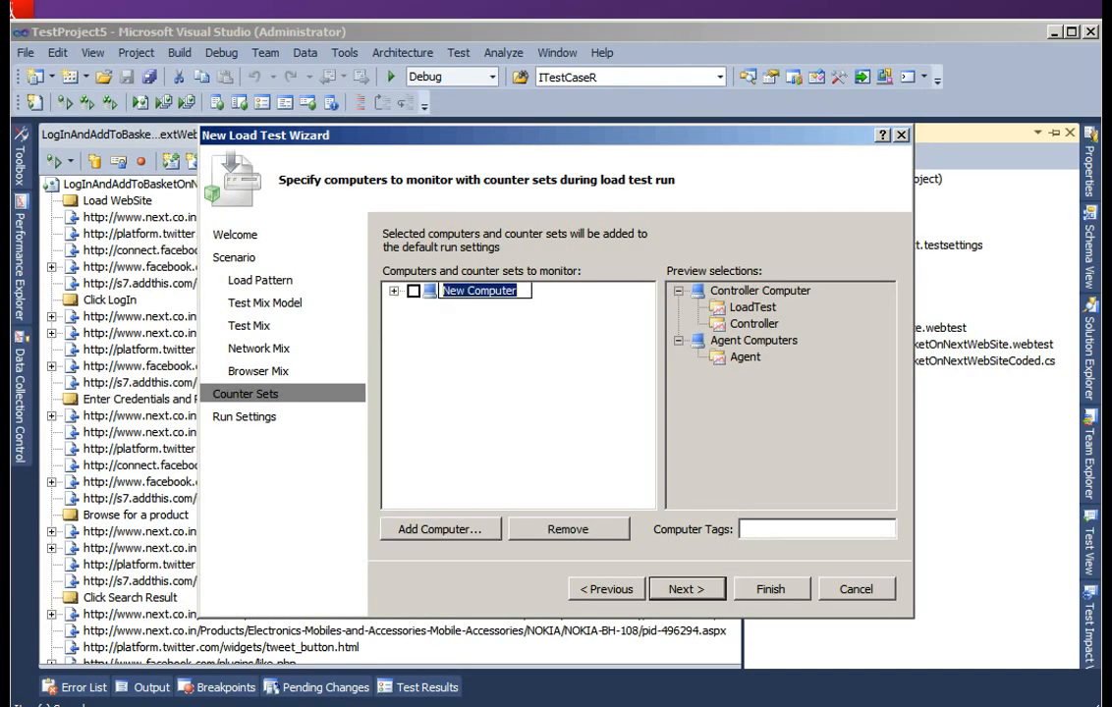
text(WIN-I0PJNNRQ54L)
key(Return)
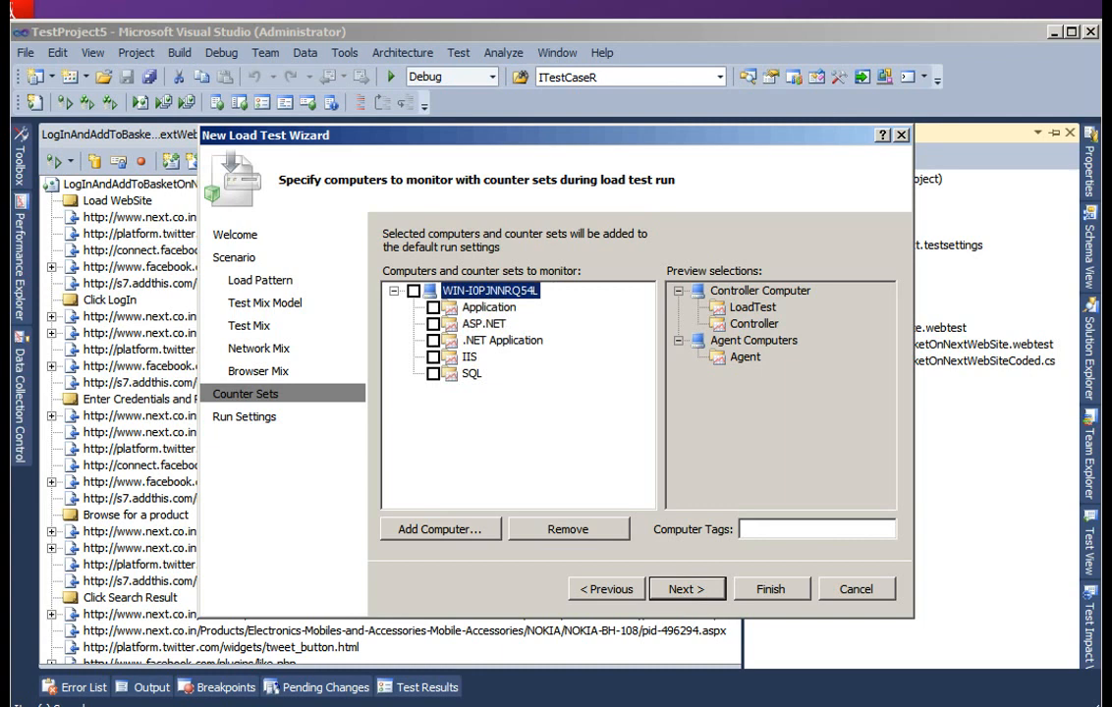
- Select the Application, ASP.NET, .NET Application, IIS and SQL counter sets for the added computer and proceed to the run settings
click(433, 308)
click(433, 324)
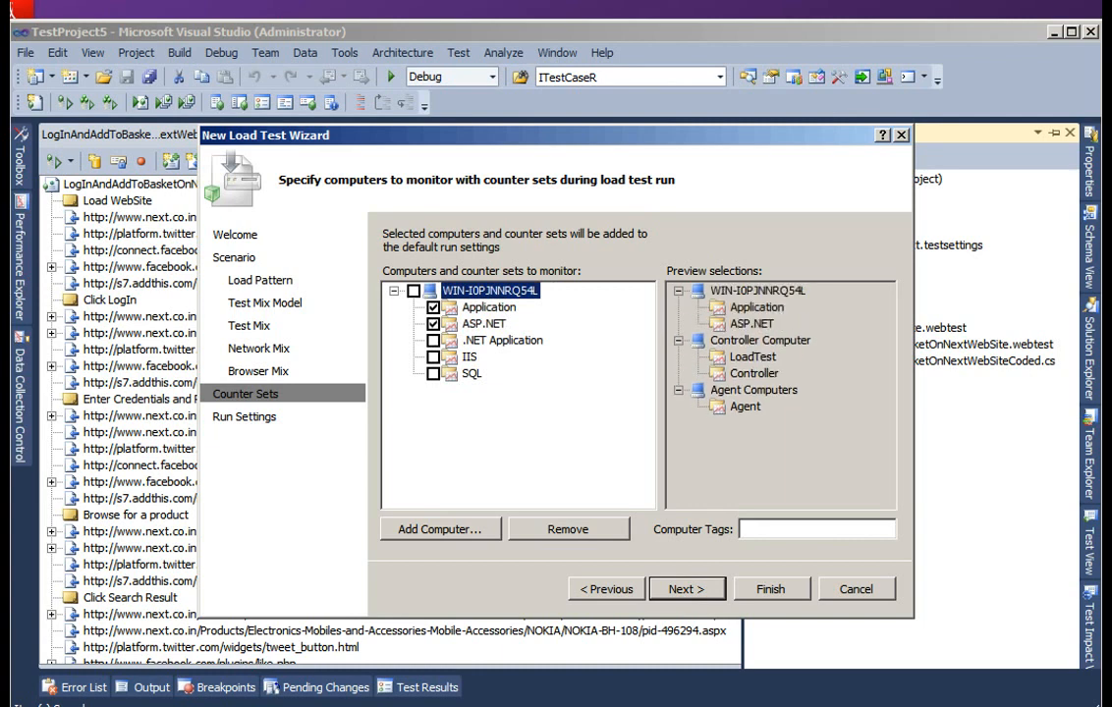
click(433, 340)
click(433, 356)
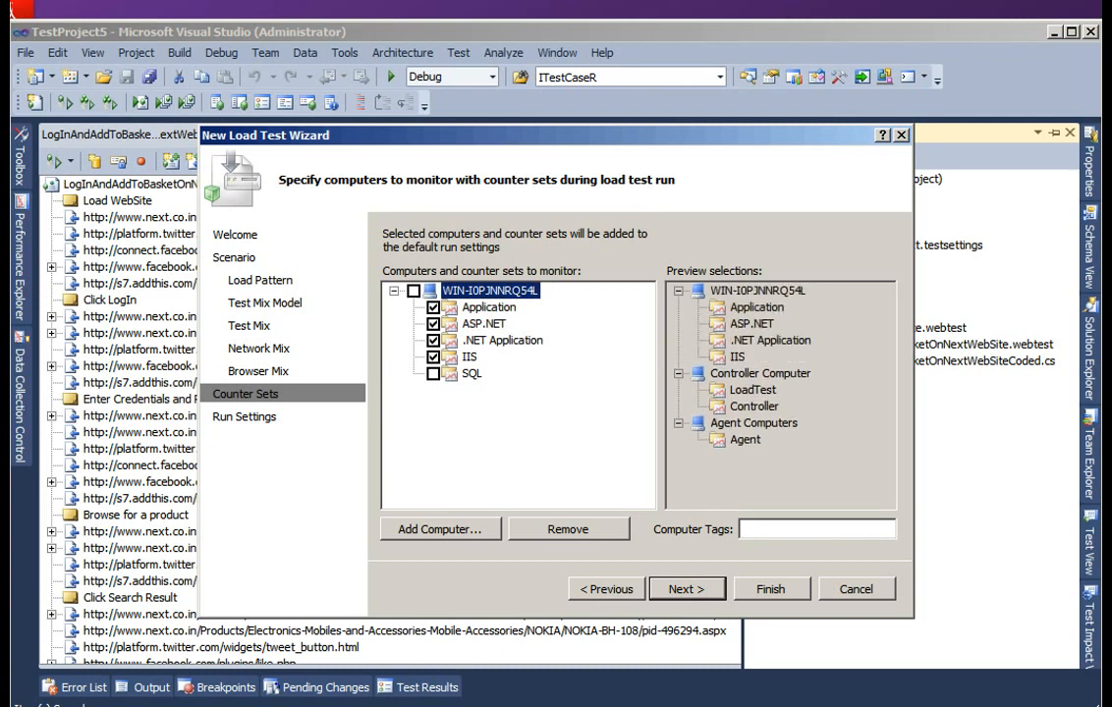
click(433, 374)
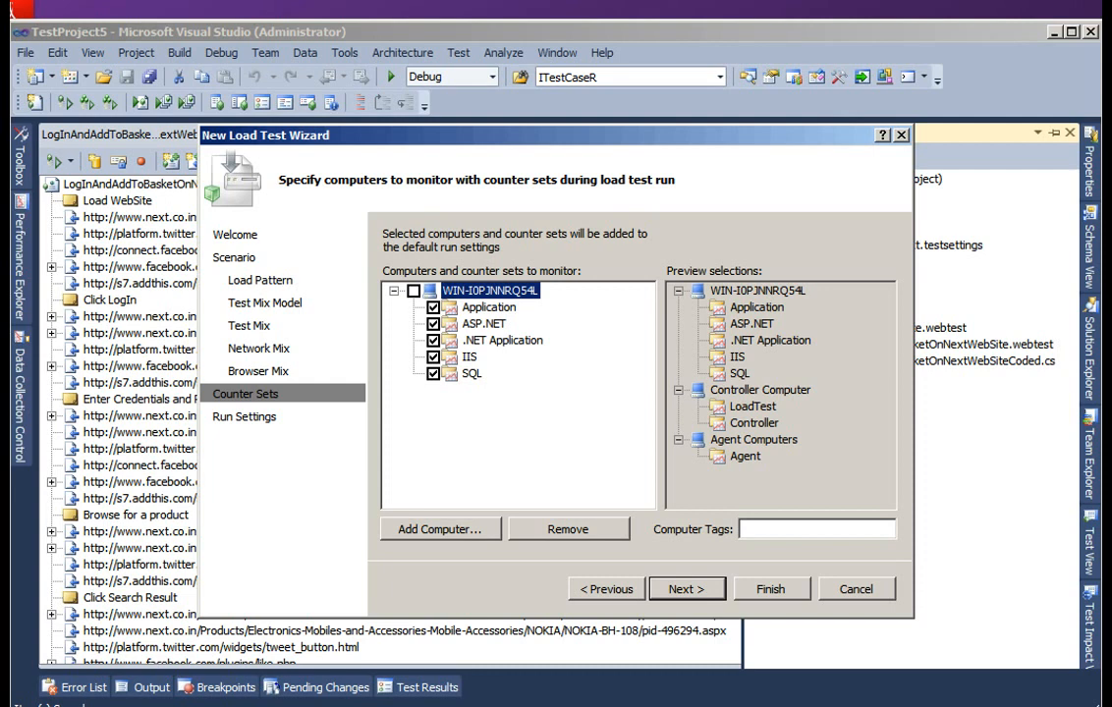
key(Return)
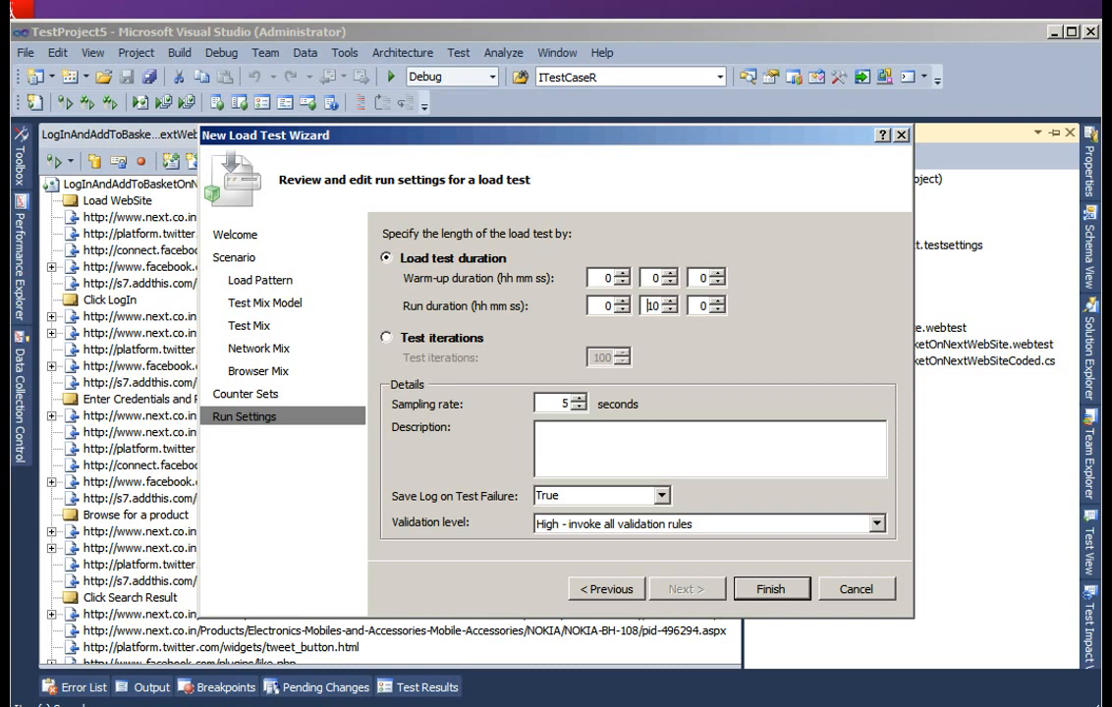
- Set the load test's run duration to 3 minutes and leave the description empty
double_click(653, 306)
text(3)
key(Tab)
key(Tab)
click(540, 431)
- Set the validation level to Low - invoke validation rules marked low, and finish the load test wizard
click(878, 523)
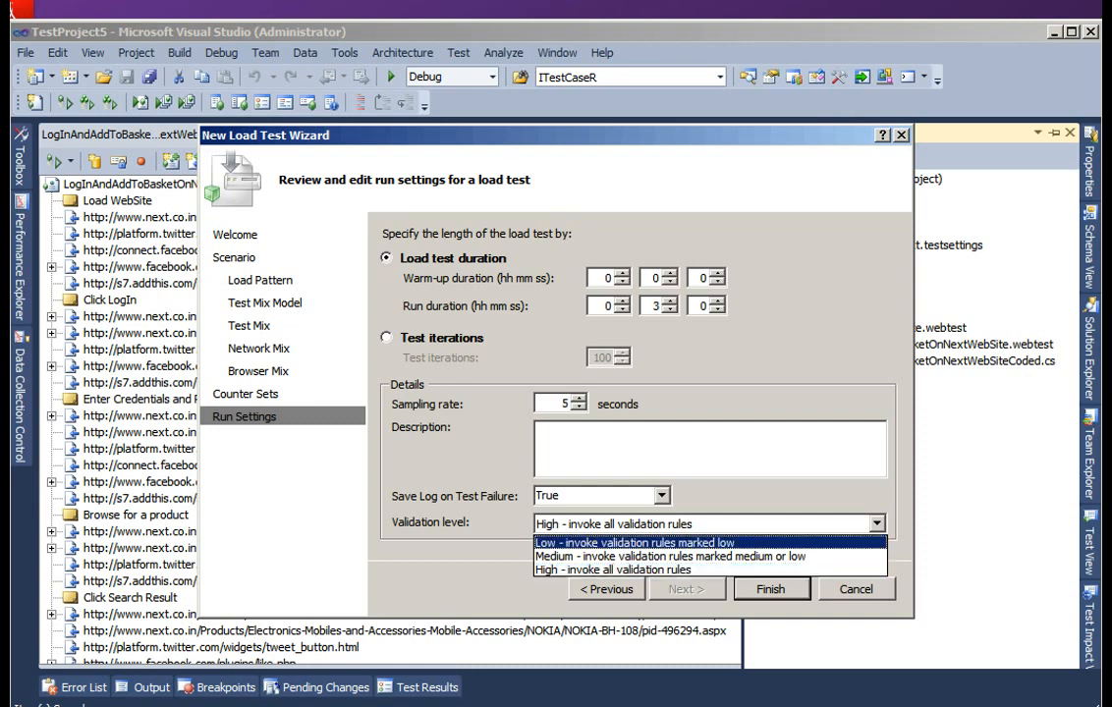
click(635, 544)
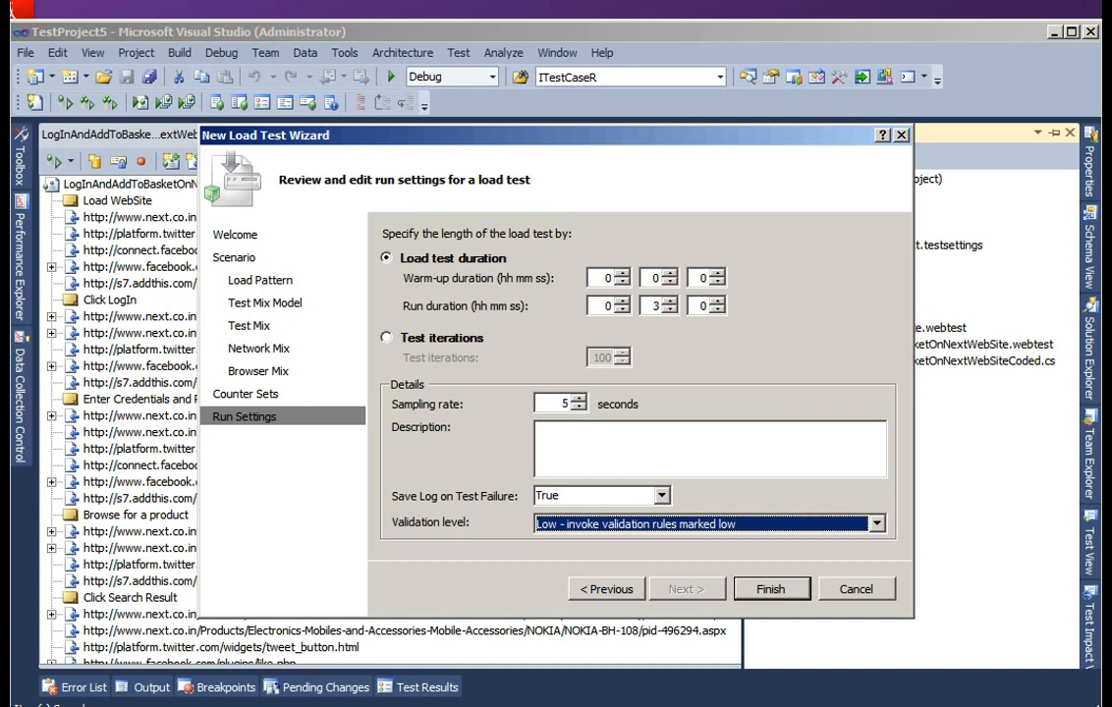
click(771, 589)
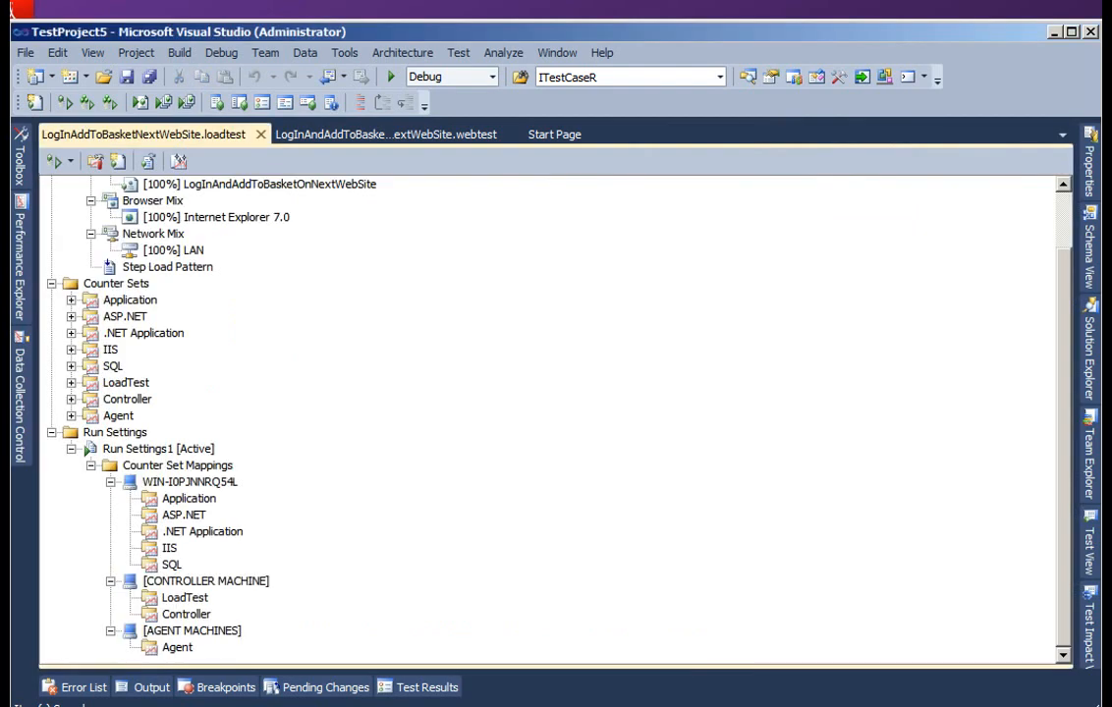
- Expand the Application counter set in the load test tree to examine its counter categories
scroll(550, 421, up, 2)
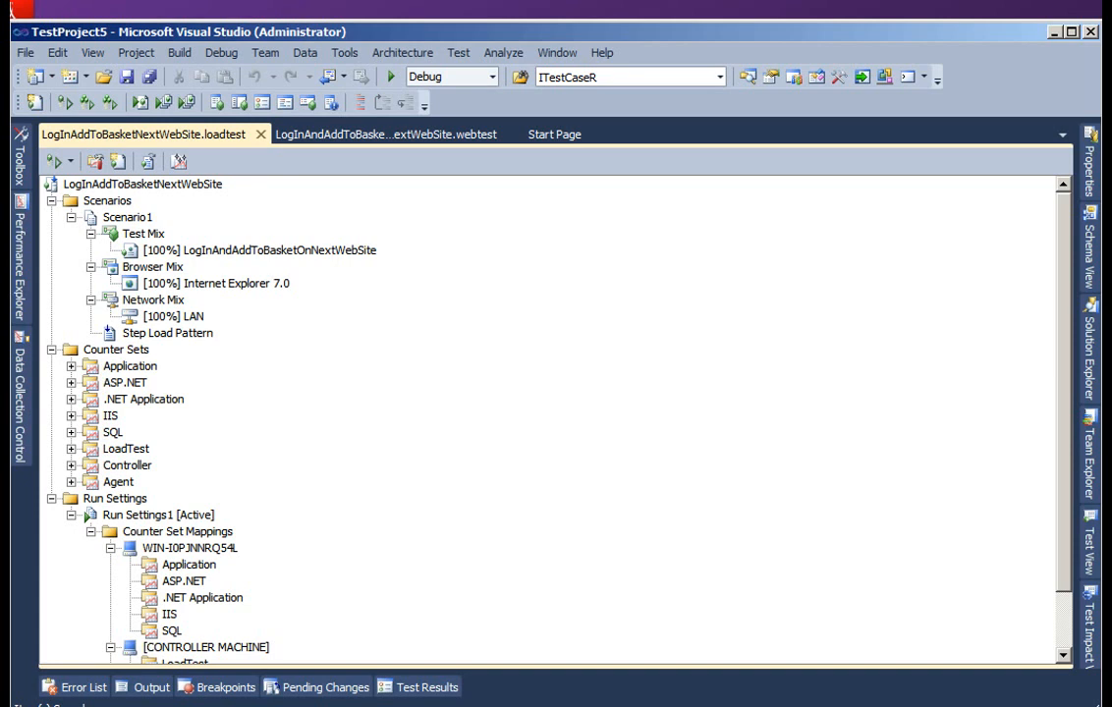
click(116, 350)
double_click(130, 366)
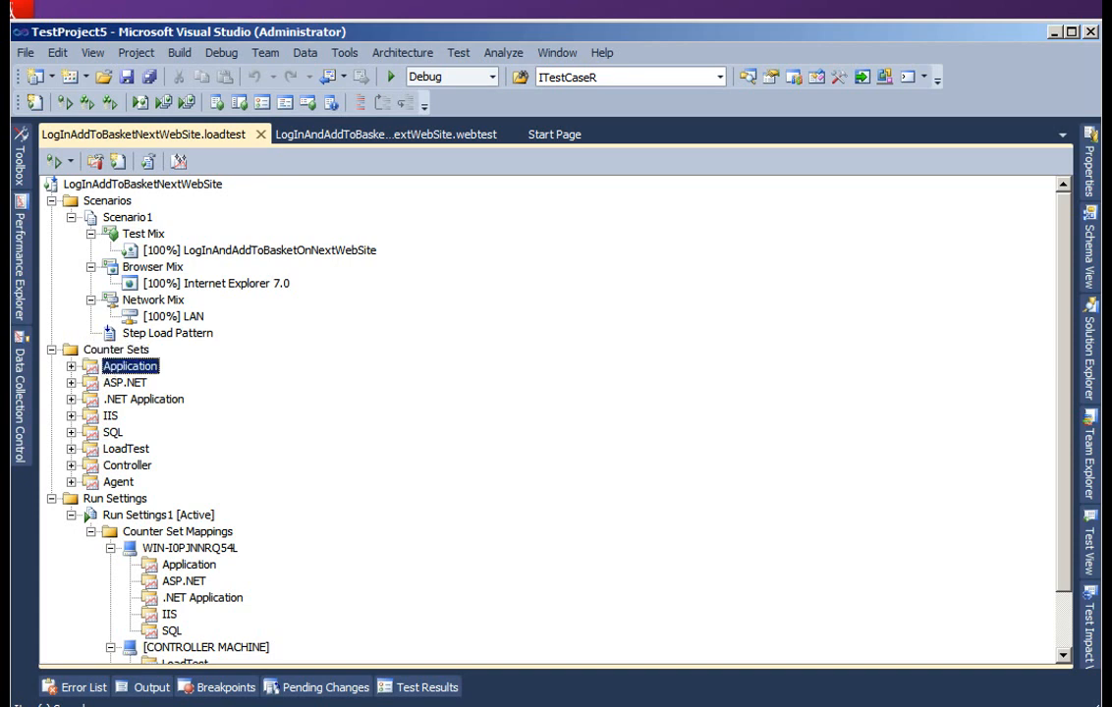
double_click(172, 383)
key(Down)
key(Down)
key(Down)
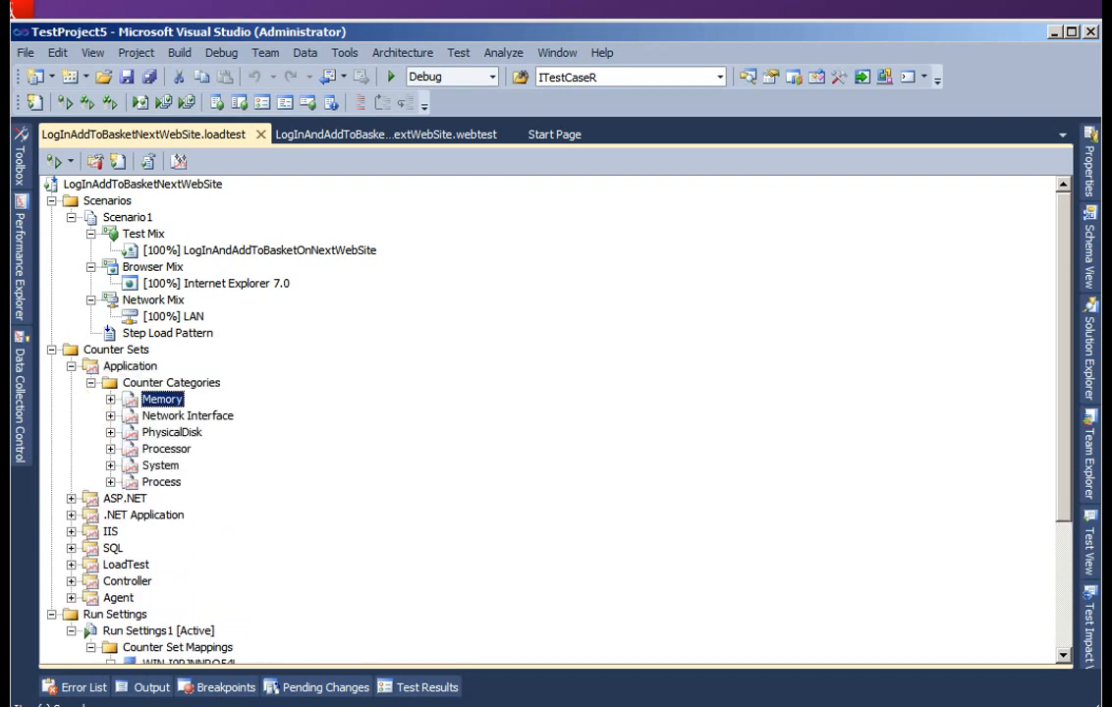
key(Right)
key(Down)
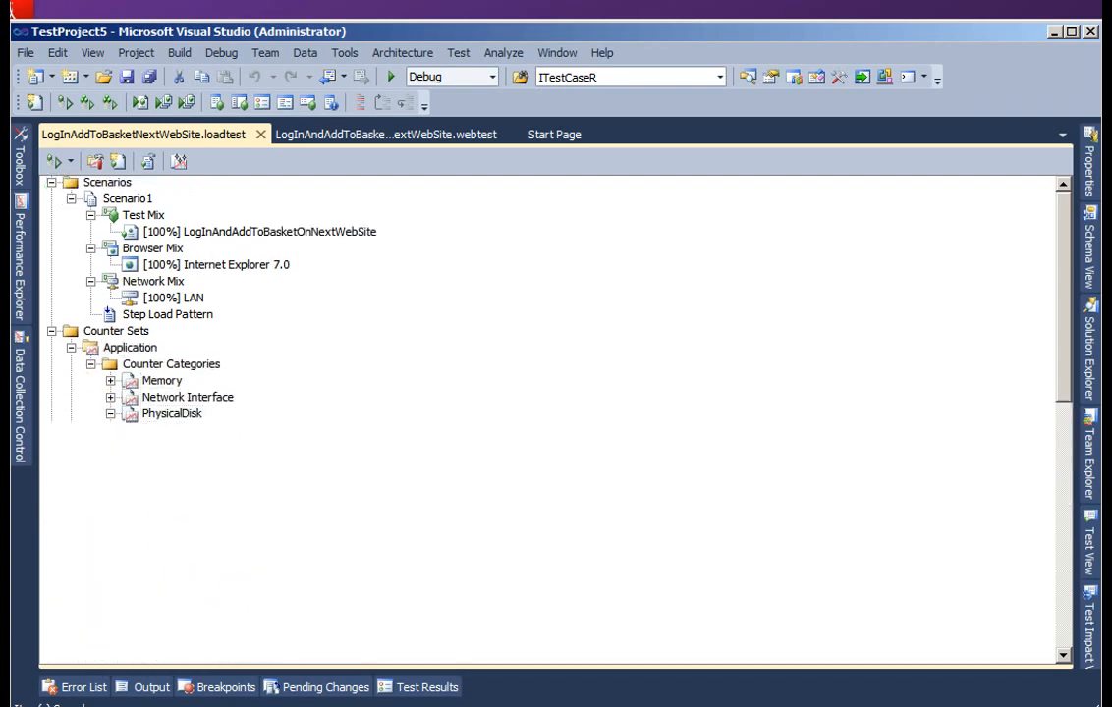
- Expand the PhysicalDisk counters down to the Compare Constant threshold rule of % Idle Time
key(Right)
key(Down)
key(Down)
key(Down)
key(Down)
key(Right)
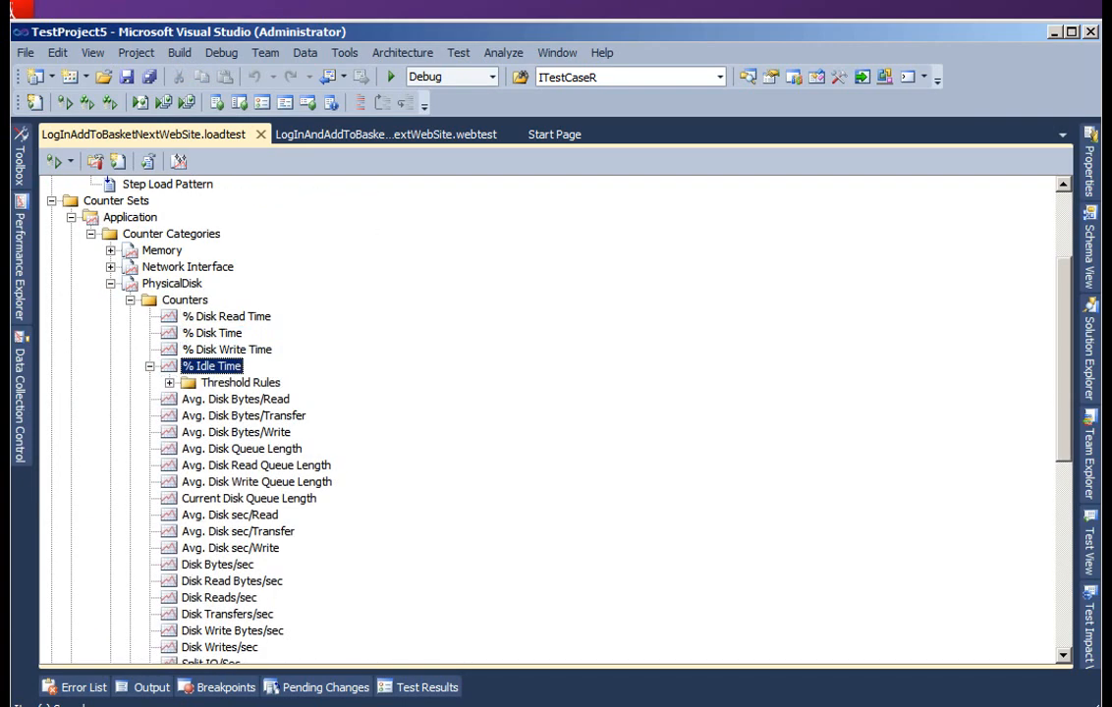
key(Down)
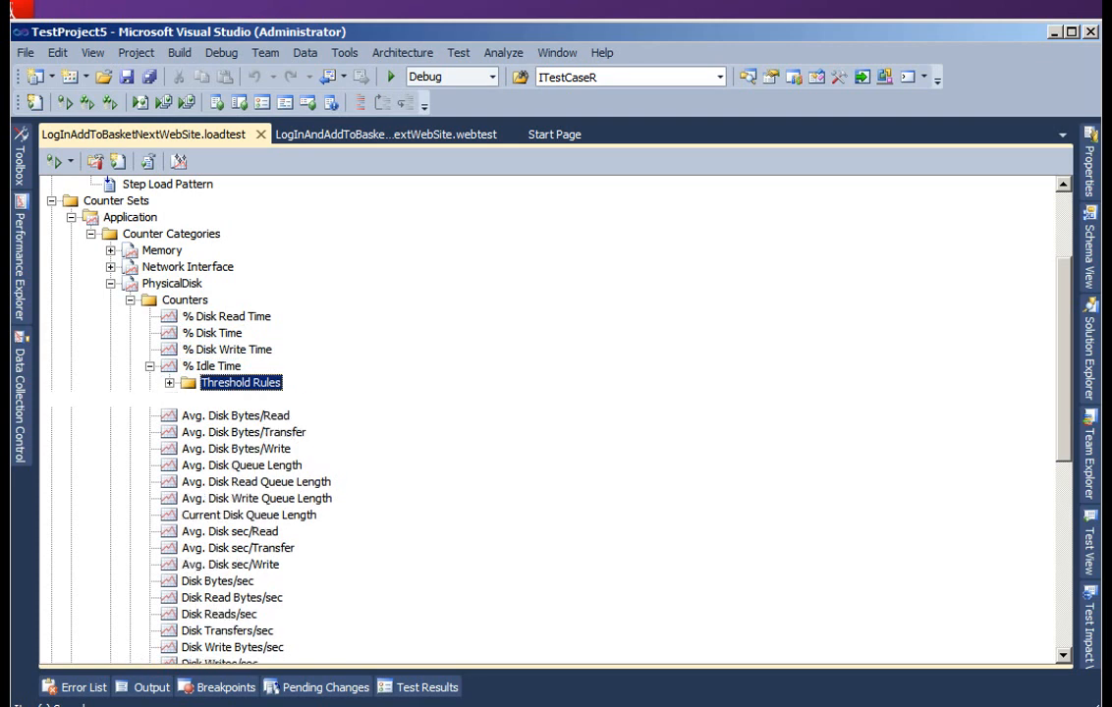
key(Right)
key(Down)
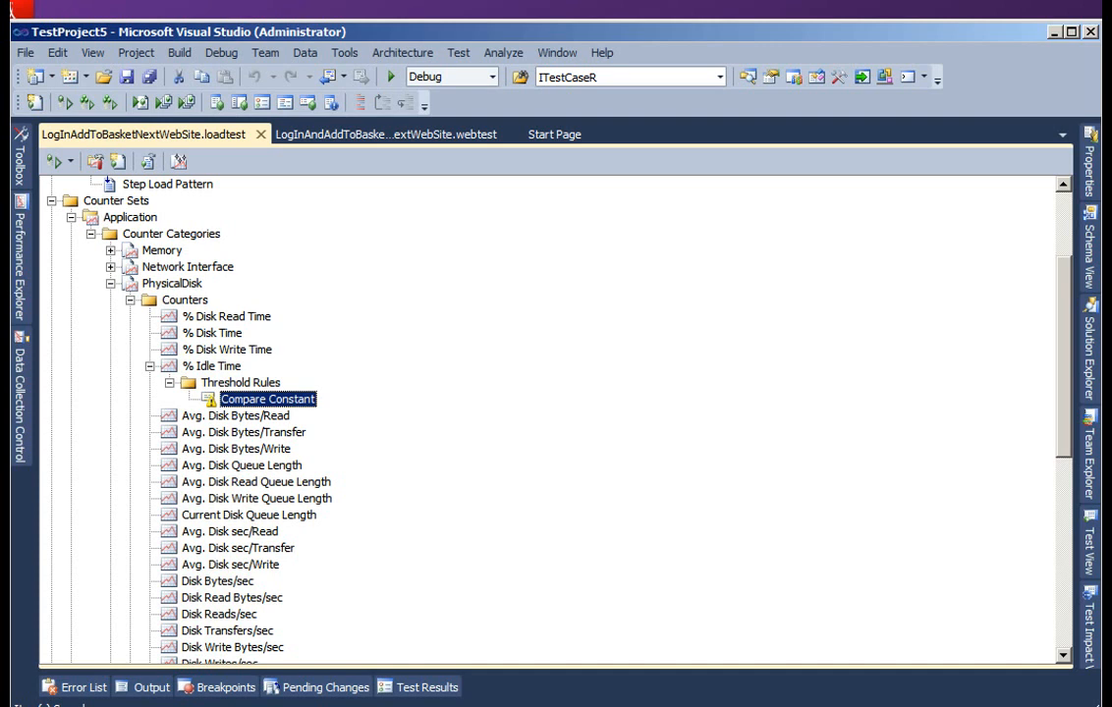
- Show the properties of the % Idle Time counter
key(Up)
key(Up)
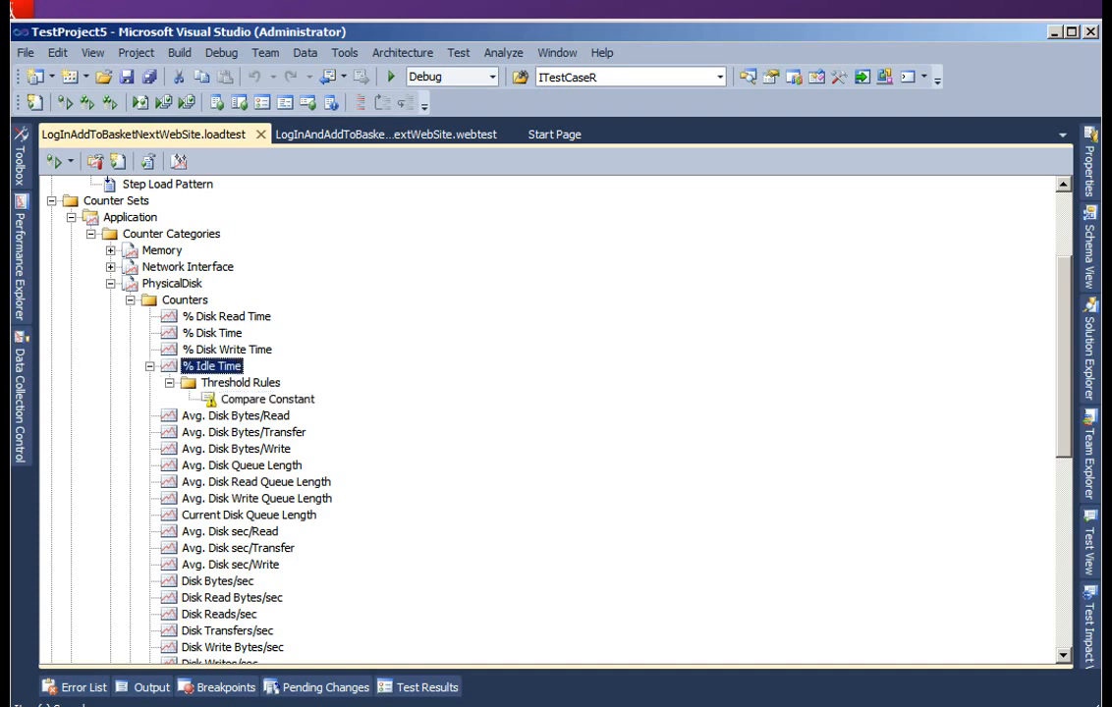
key(F4)
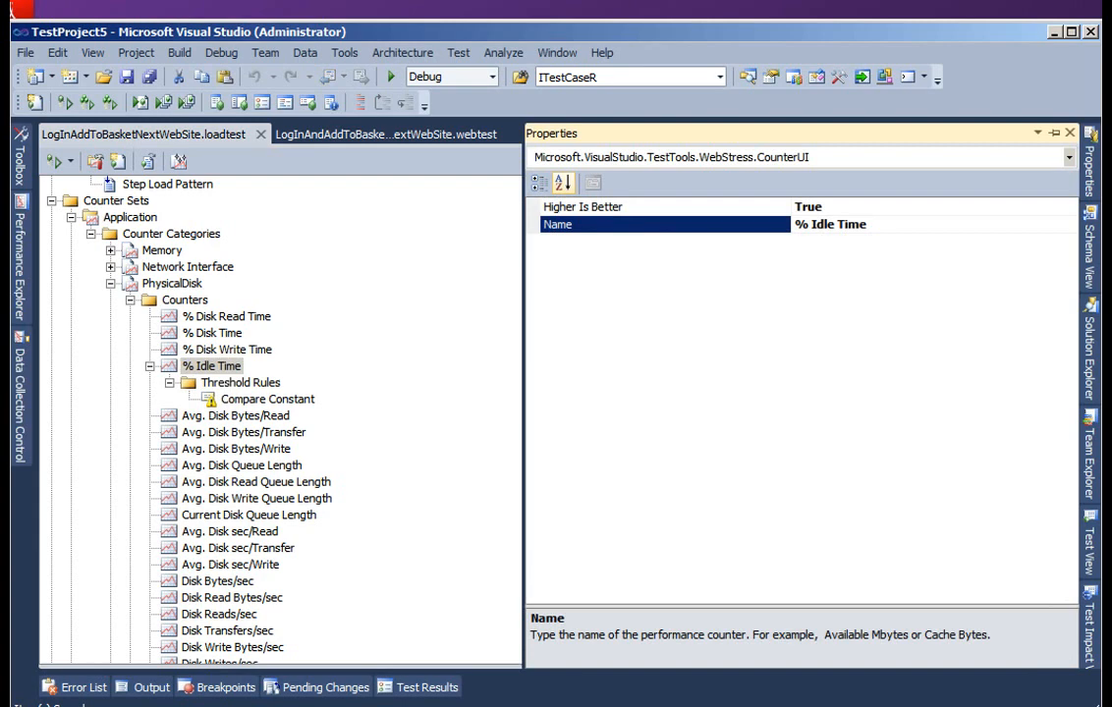
- Examine the critical and warning threshold values in the properties of the Compare Constant rule
click(268, 399)
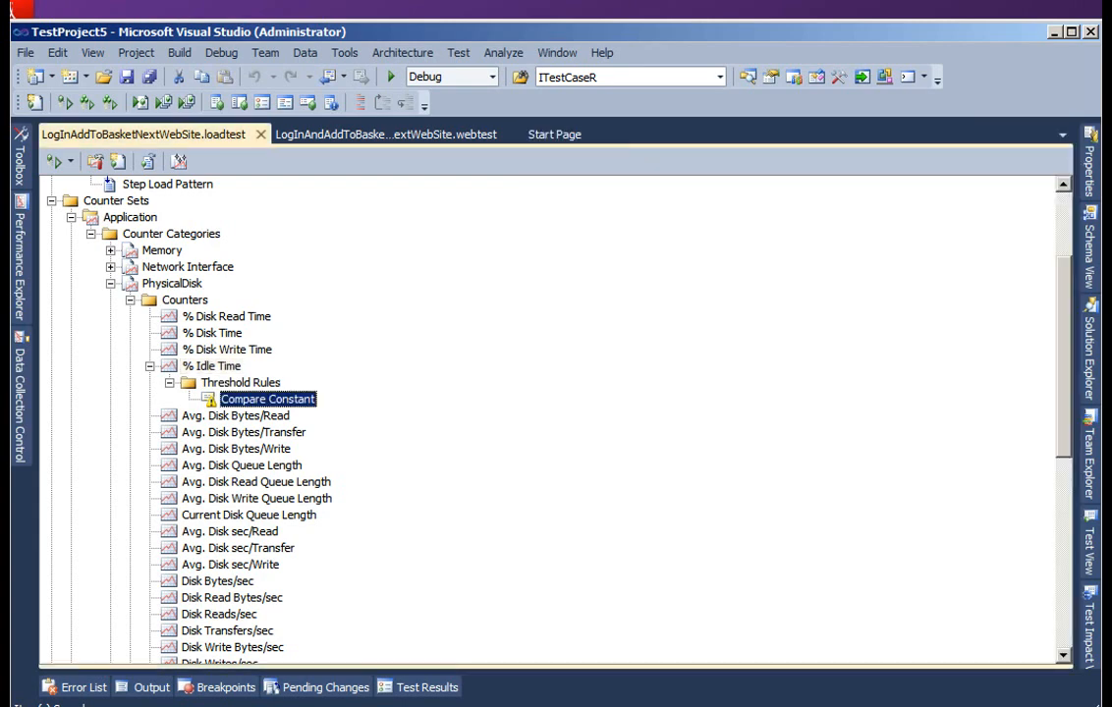
key(F4)
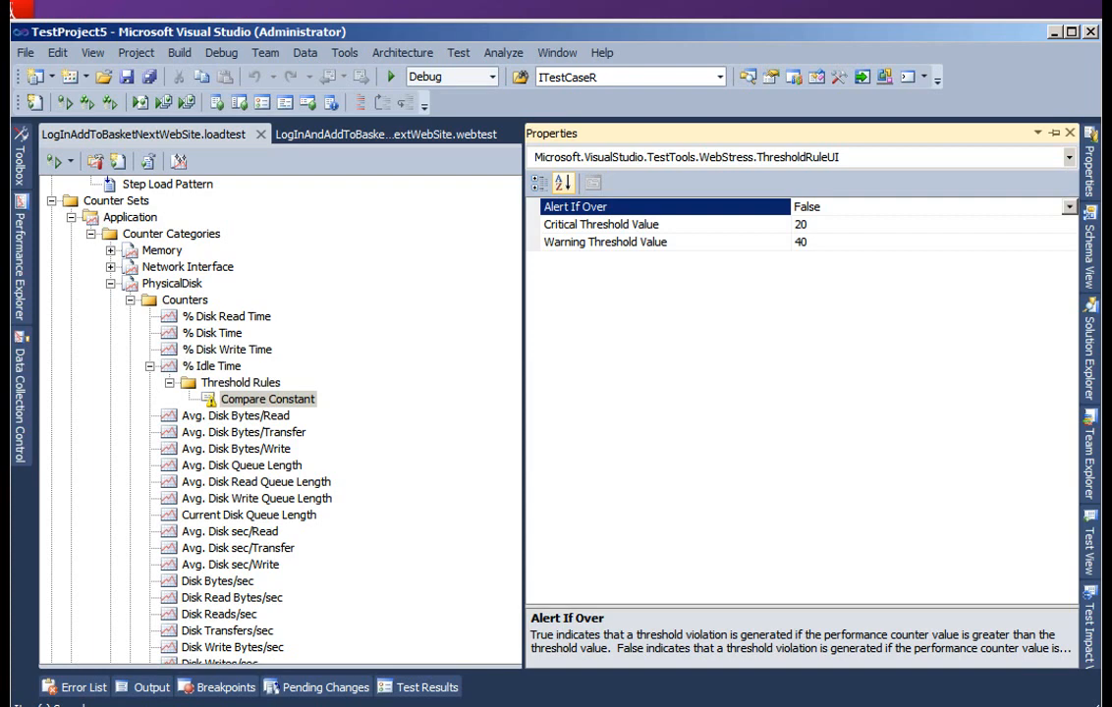
click(811, 225)
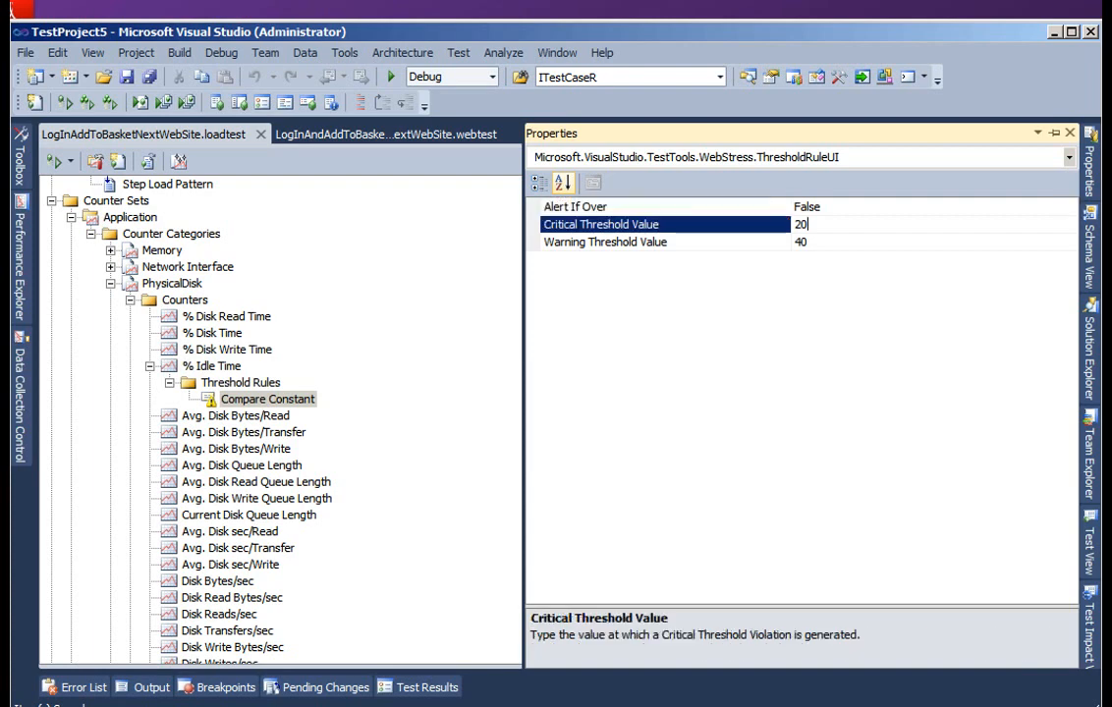
drag(811, 225, 794, 225)
click(811, 242)
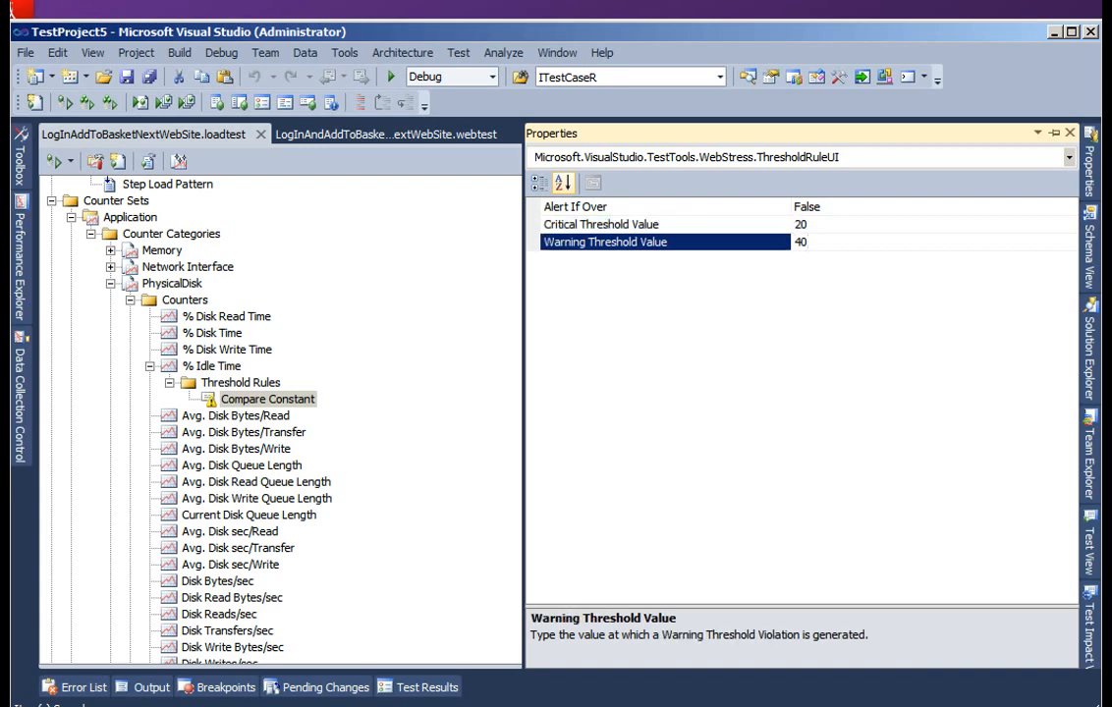
- Review the PhysicalDisk counters once more and collapse the tree back to the Application counter set
click(170, 383)
key(Left)
key(Left)
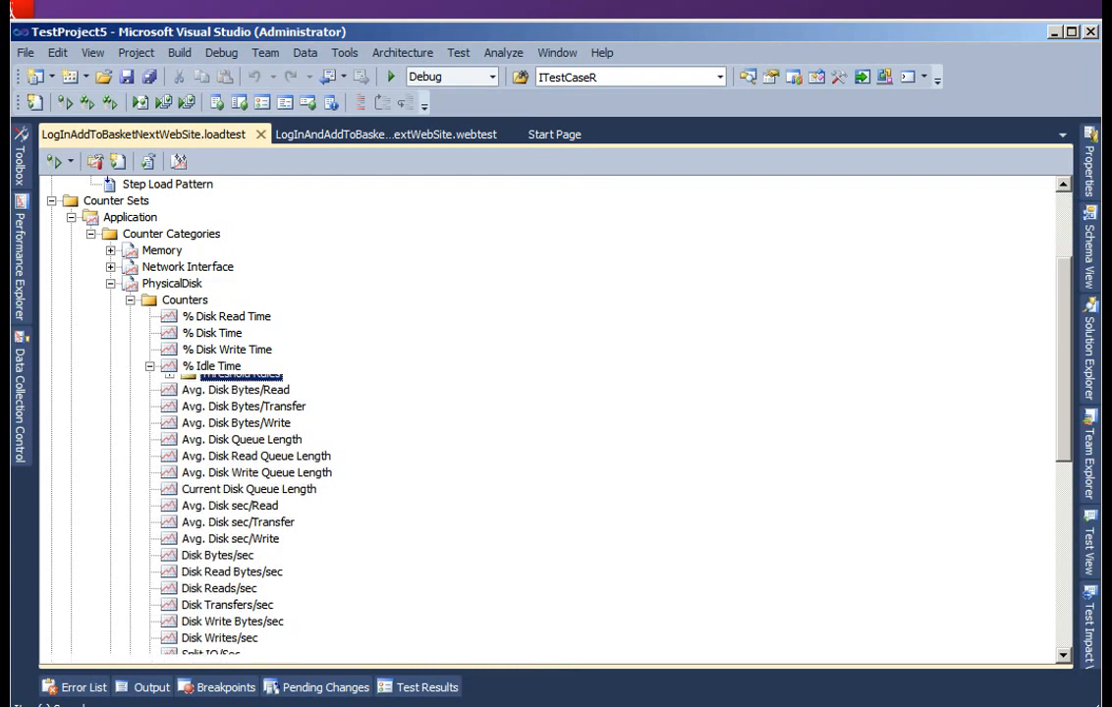
key(Left)
key(Left)
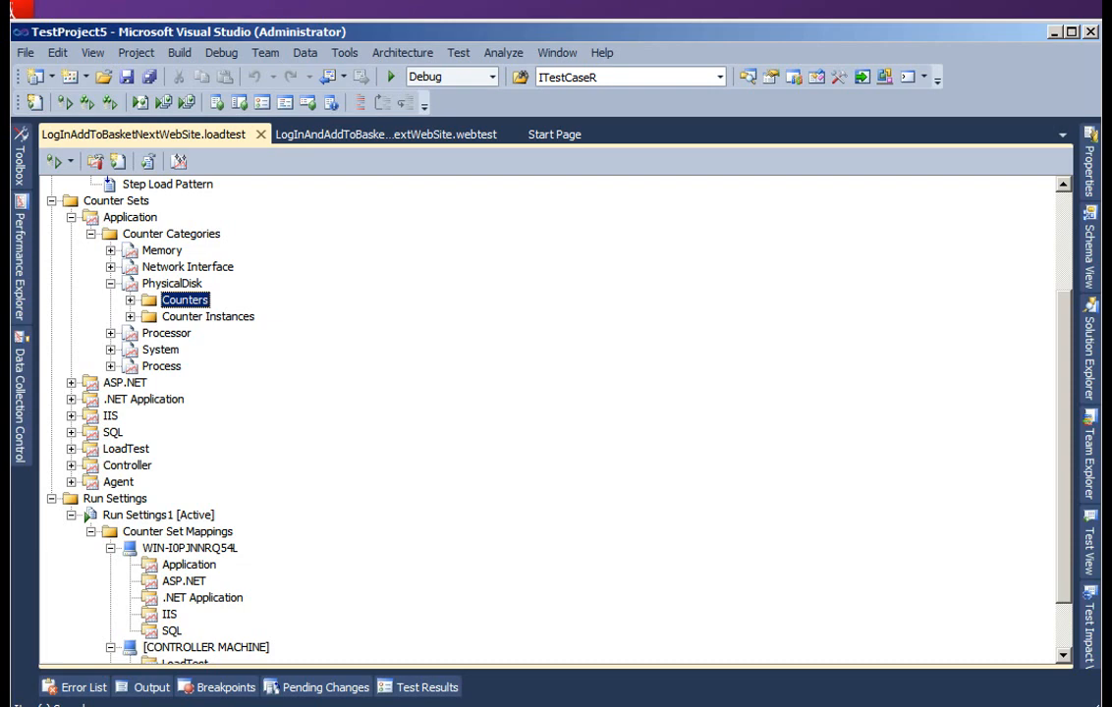
key(Right)
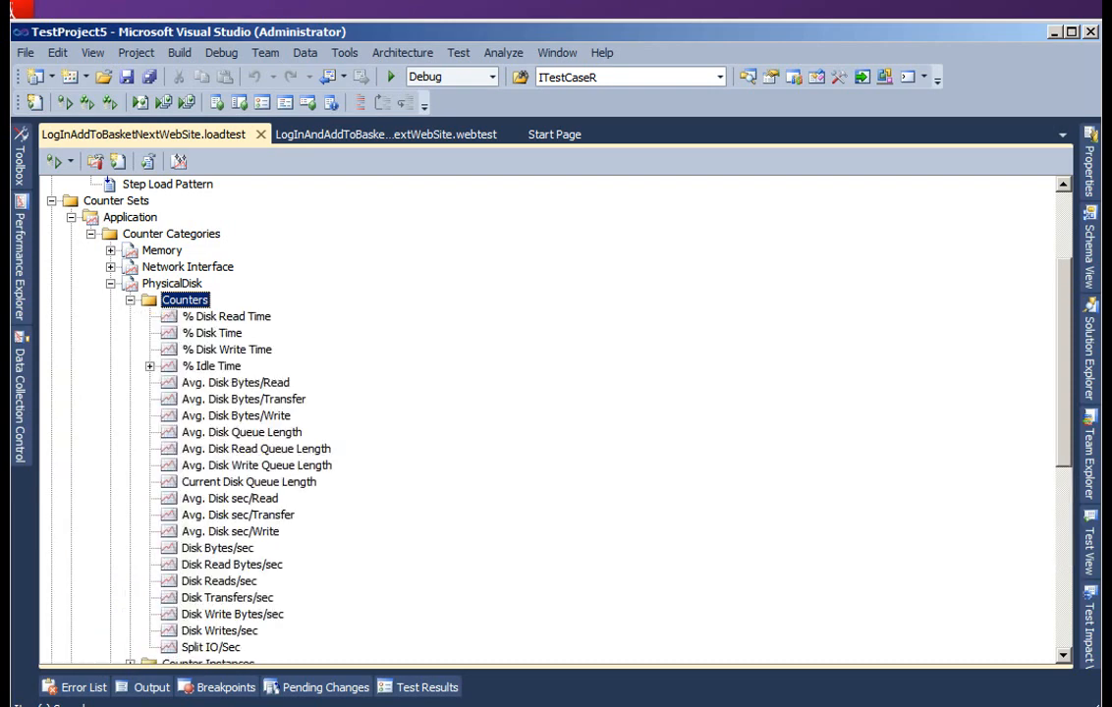
key(Left)
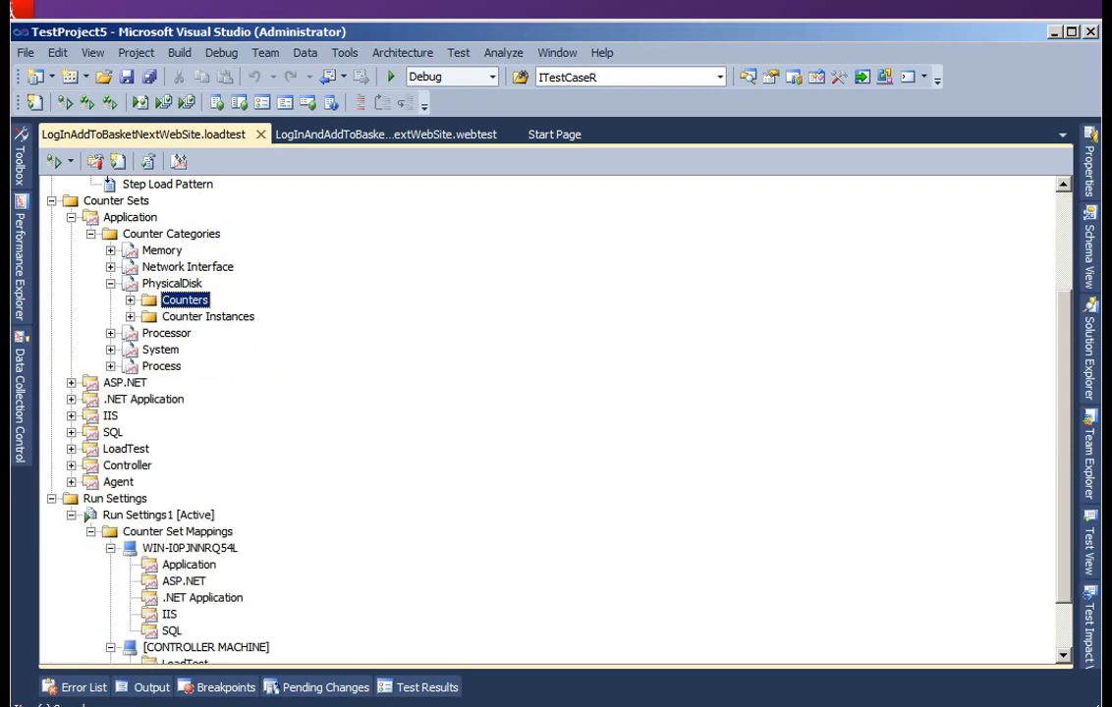
key(Left)
key(Left)
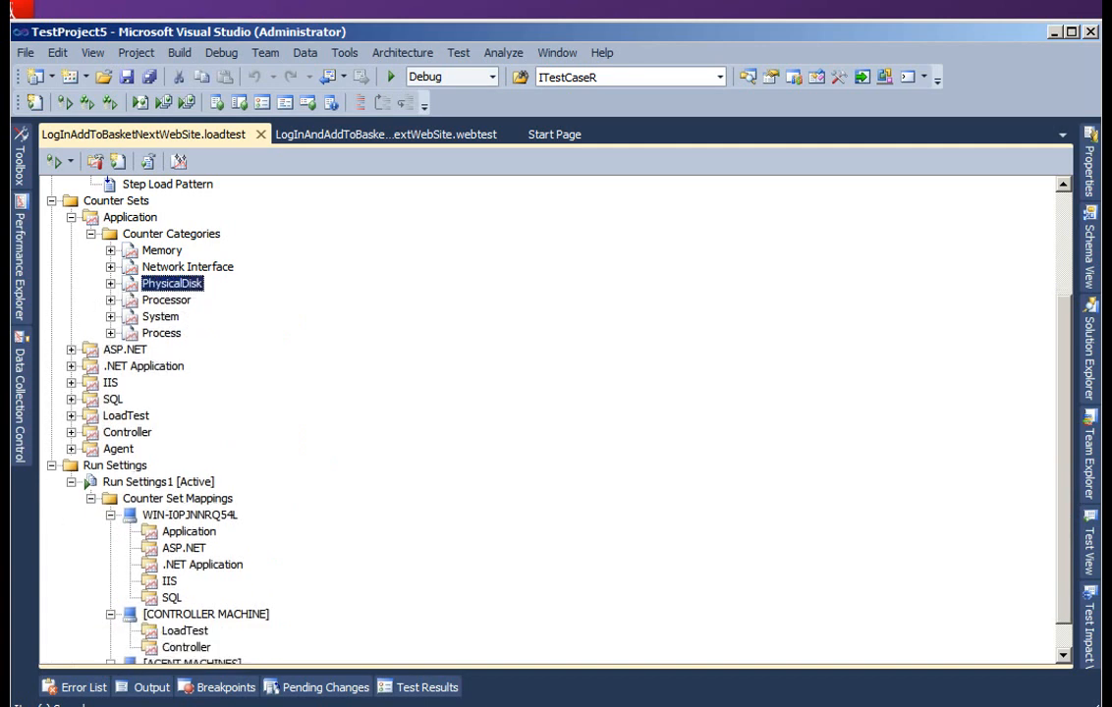
key(Left)
key(Left)
key(Left)
key(Left)
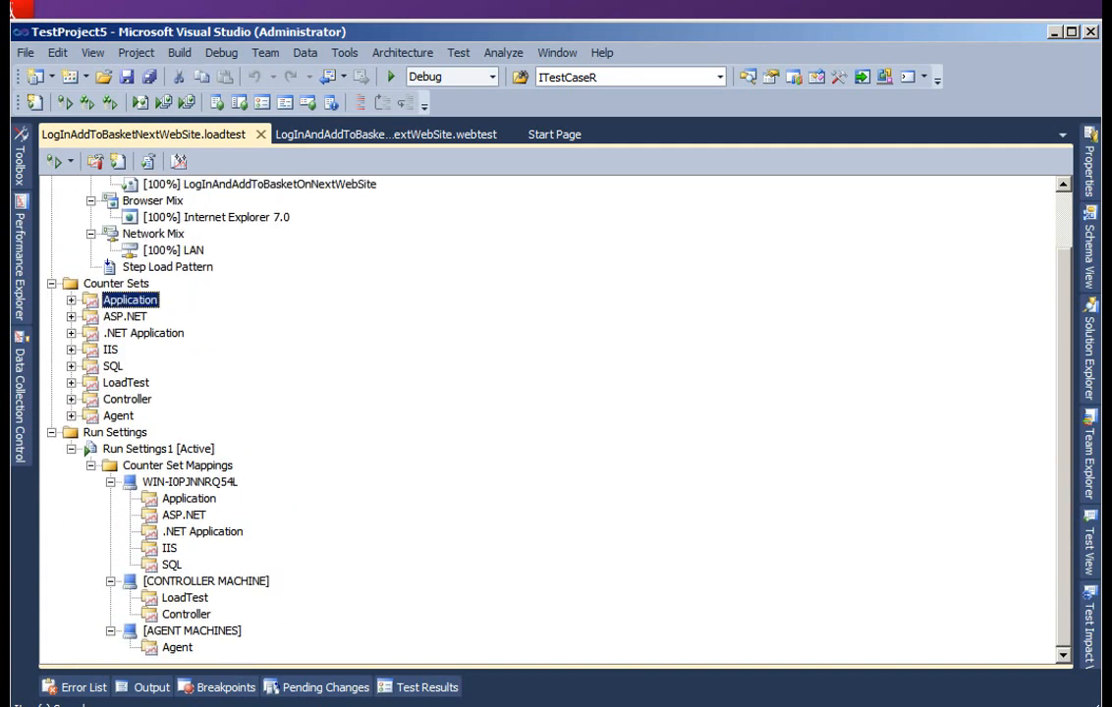
- Review the commands available for managing or adding custom sets on the Counter Sets folder
key(Left)
key(shift+F10)
key(Down)
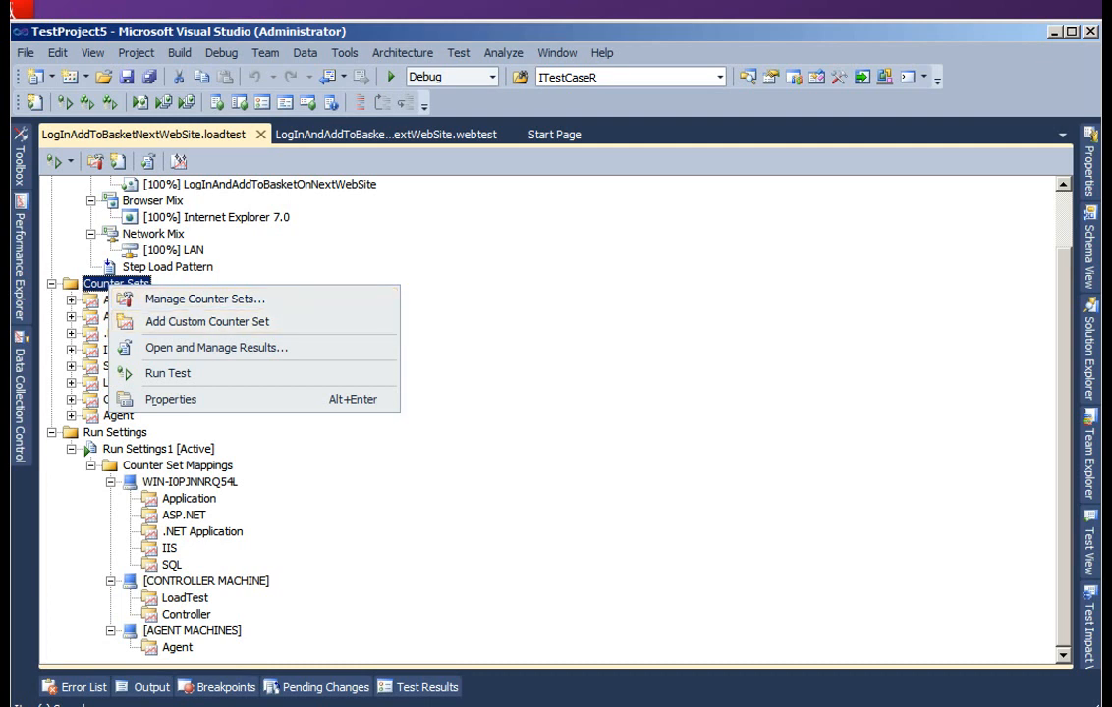
key(Escape)
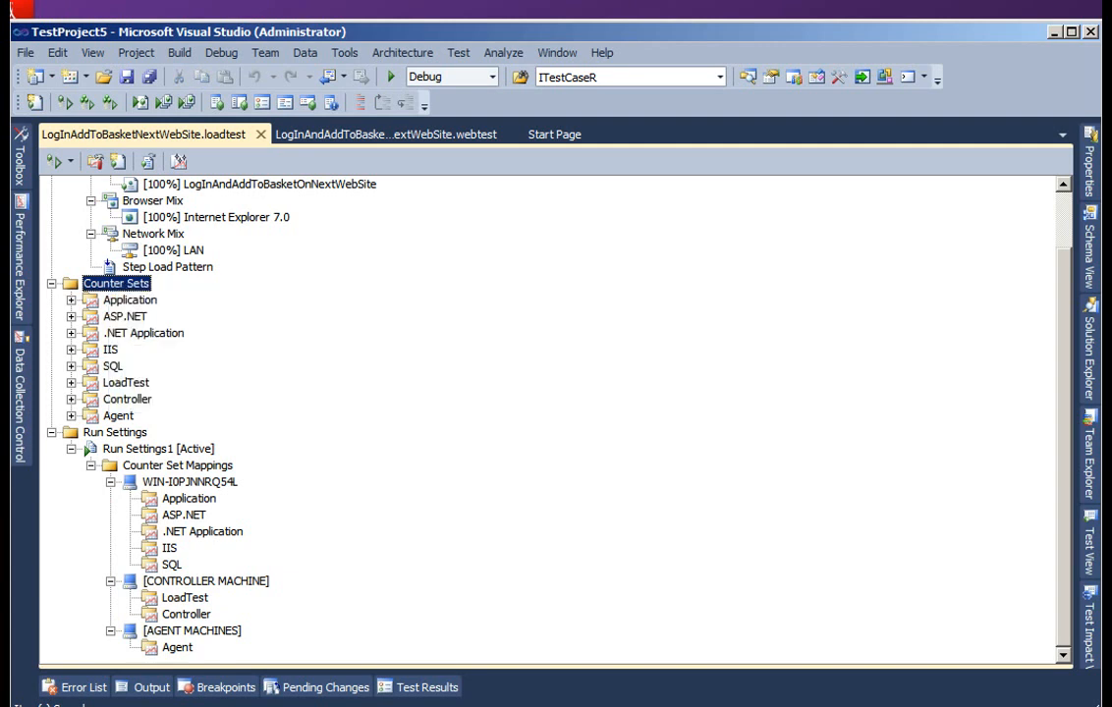
- Go through the counter sets and counter set mappings, and show the properties of Run Settings1
key(Down)
key(Down)
key(Down)
key(Down)
key(Down)
key(Down)
key(Down)
key(Down)
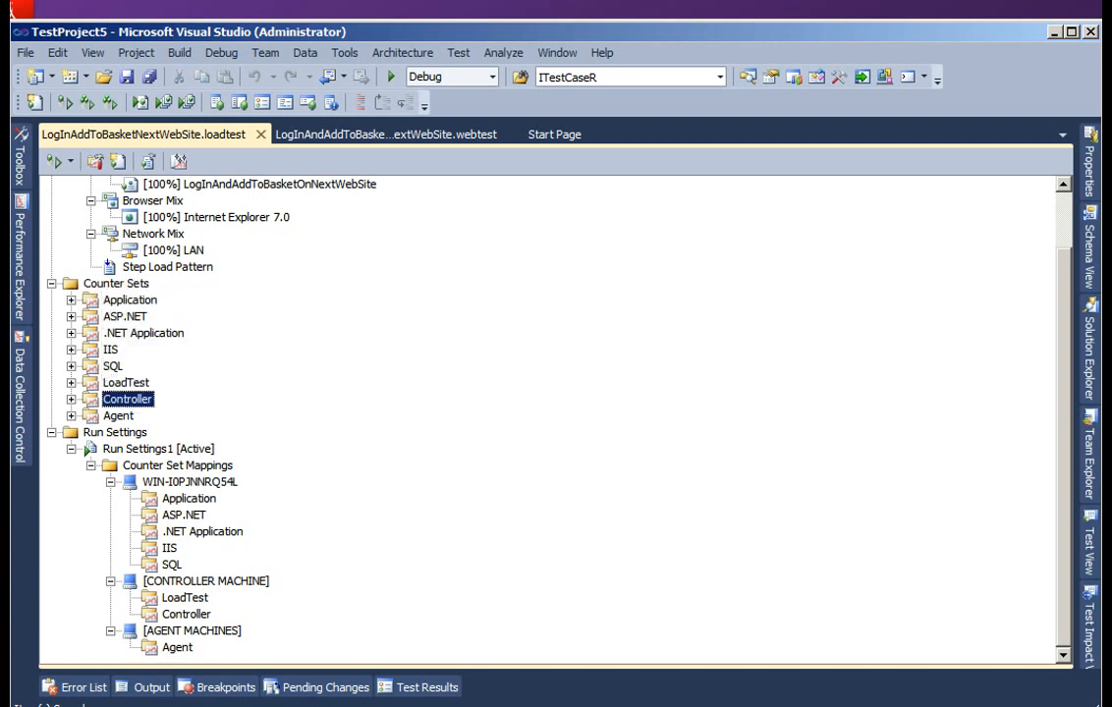
key(Down)
key(Down)
key(Down)
key(Down)
key(Down)
key(Down)
key(Down)
key(Down)
key(Down)
key(Down)
key(Down)
key(Down)
key(Down)
key(Down)
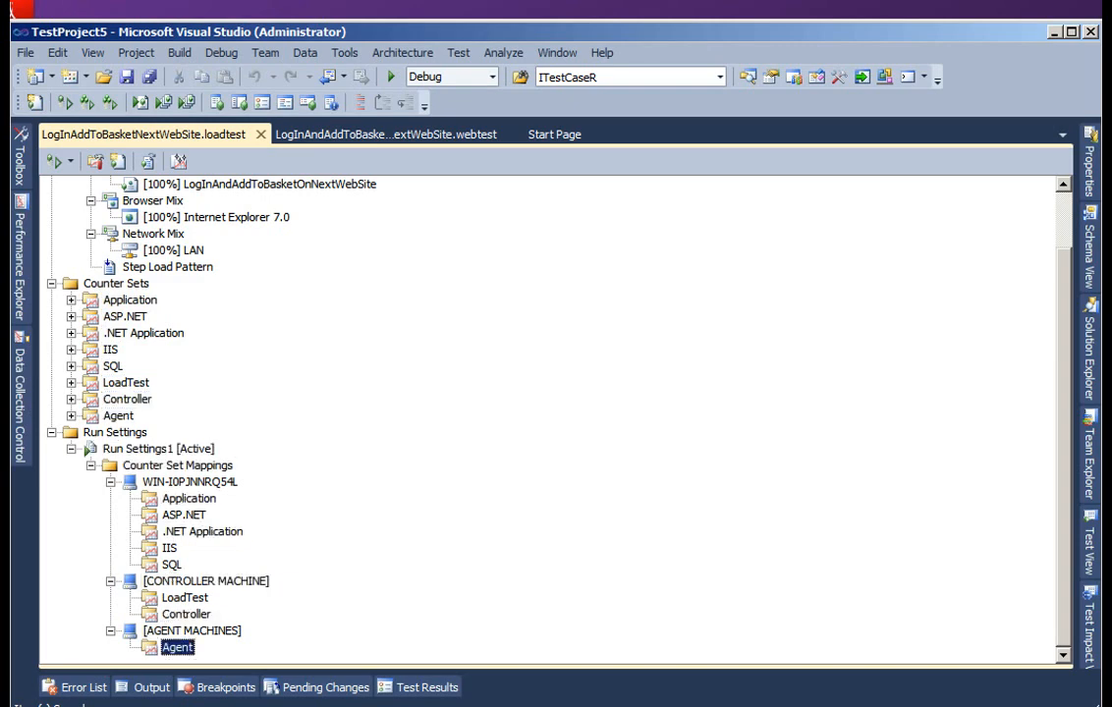
click(146, 449)
right_click(146, 449)
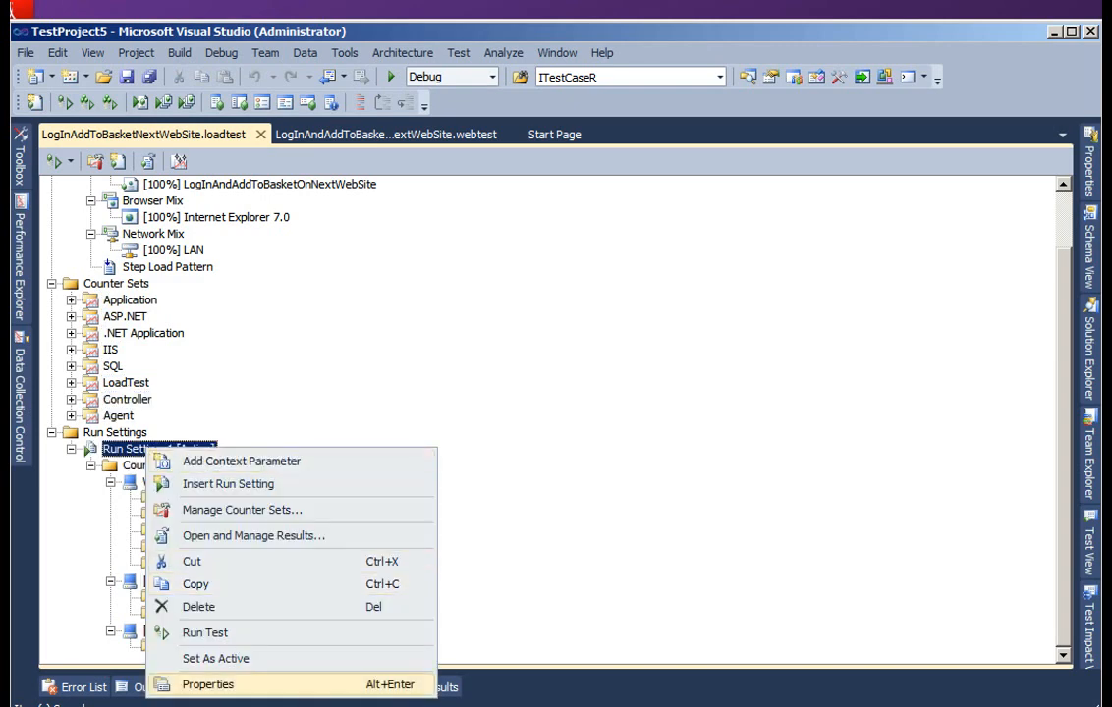
click(208, 684)
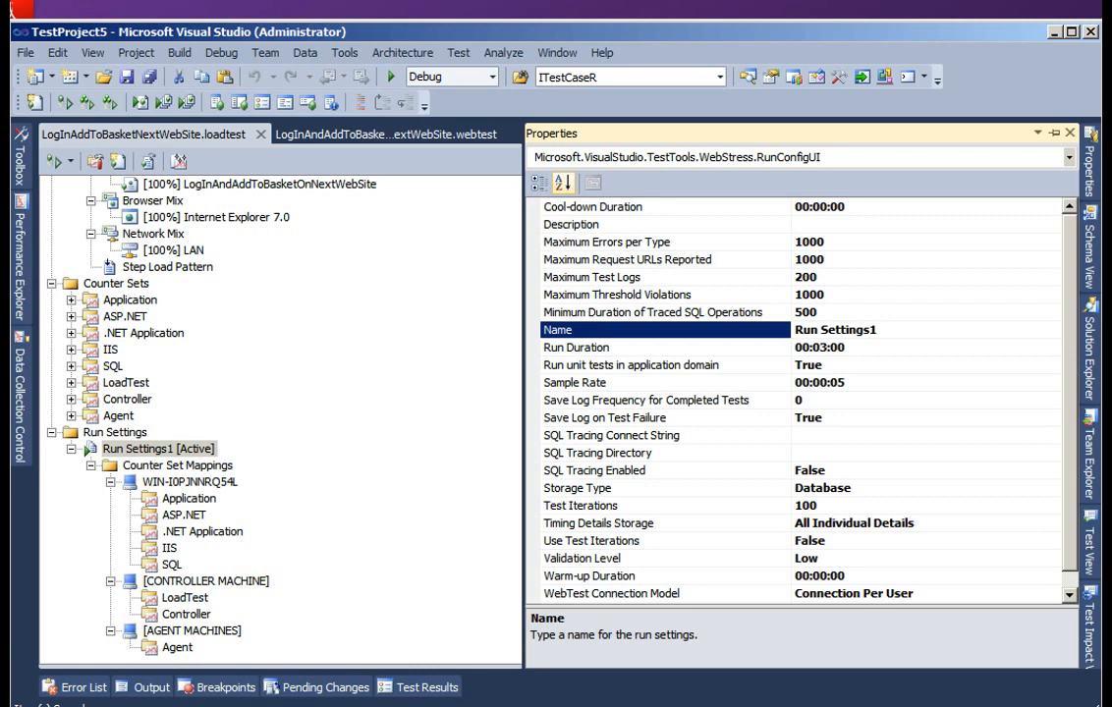
- Examine the properties of Run Settings1, including the SQL tracing connect string and directory, and the cool-down duration
scroll(803, 400, down, 1)
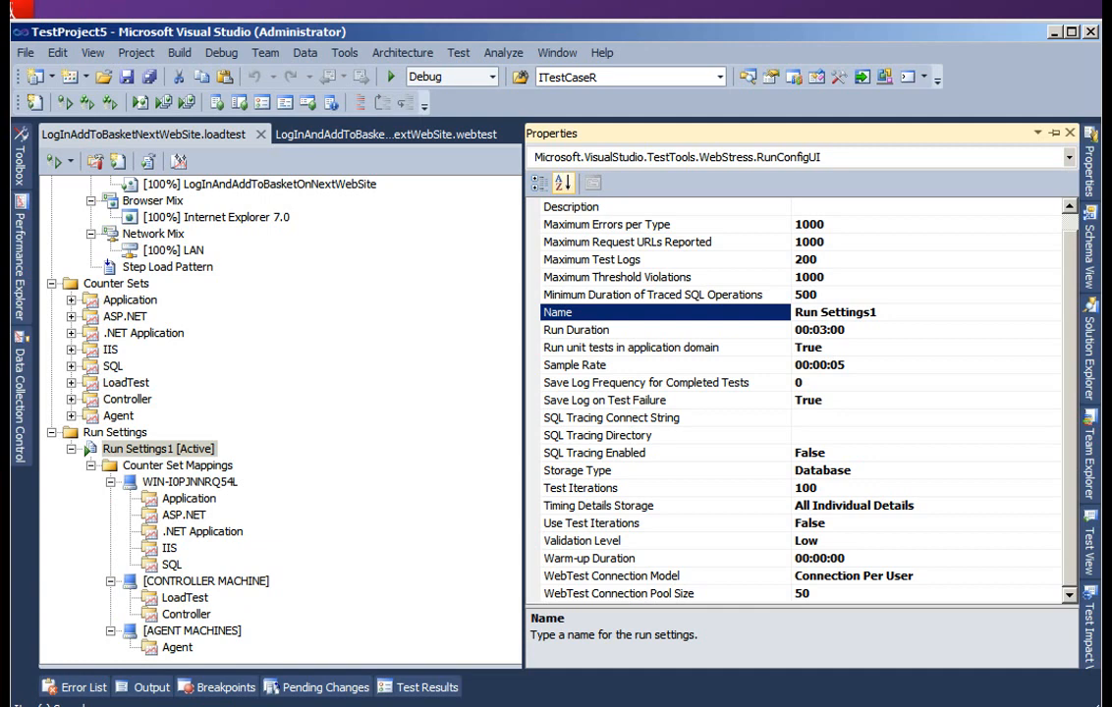
click(816, 418)
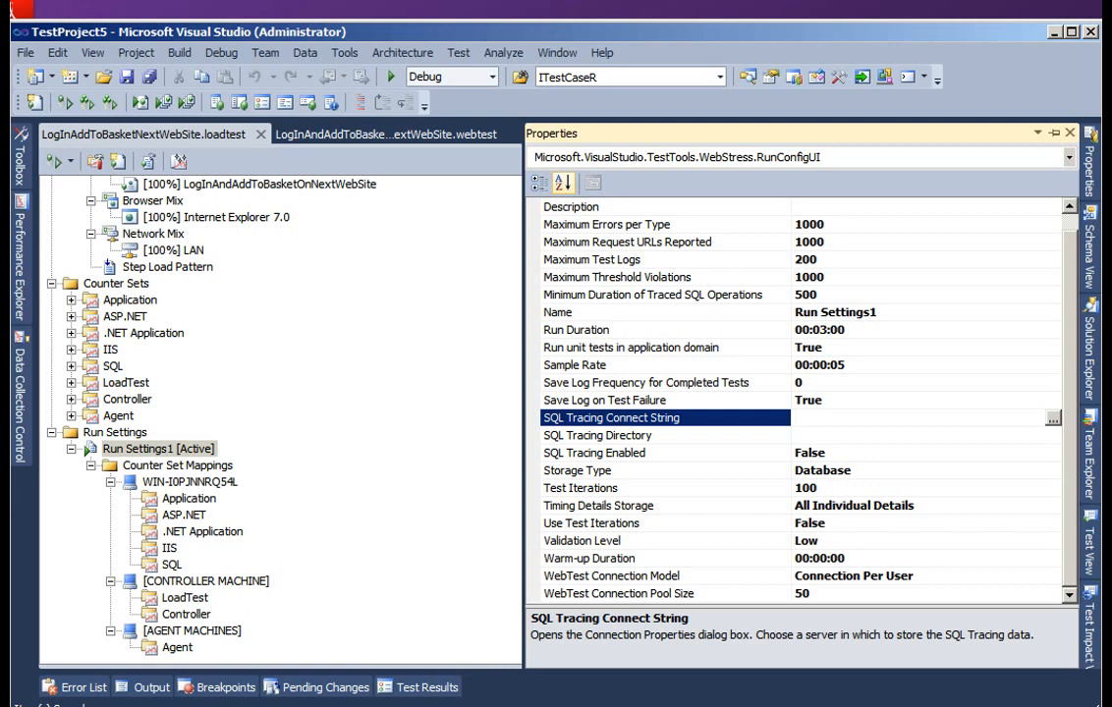
click(598, 435)
click(611, 418)
scroll(801, 397, up, 1)
click(847, 207)
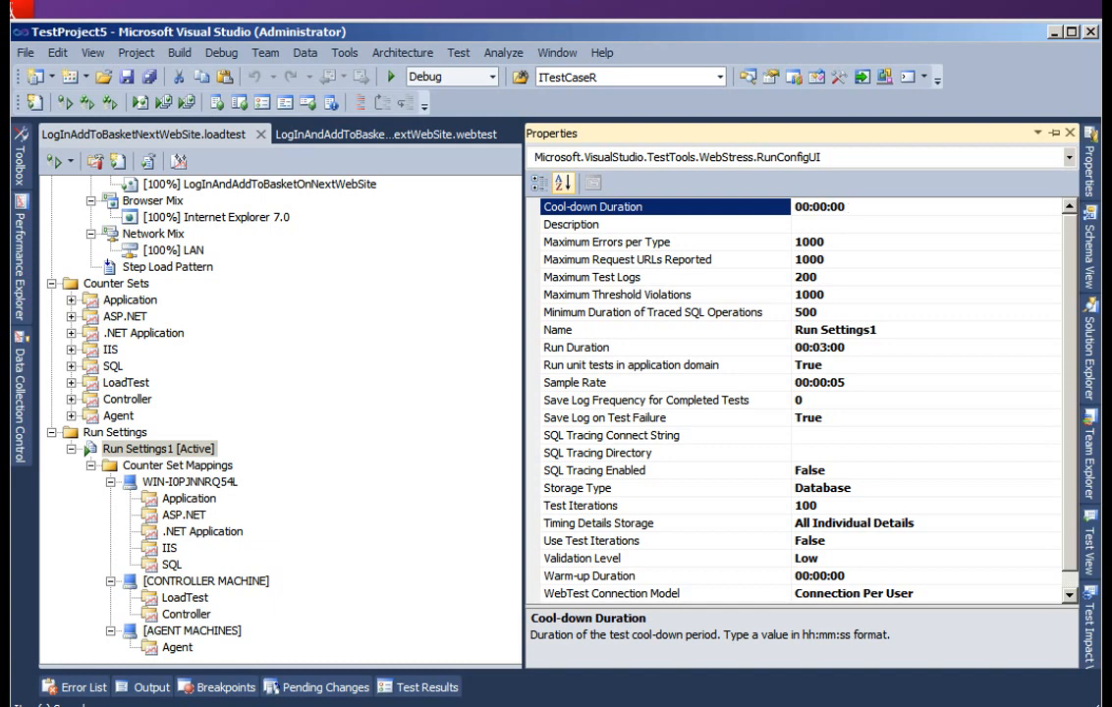
scroll(801, 400, down, 1)
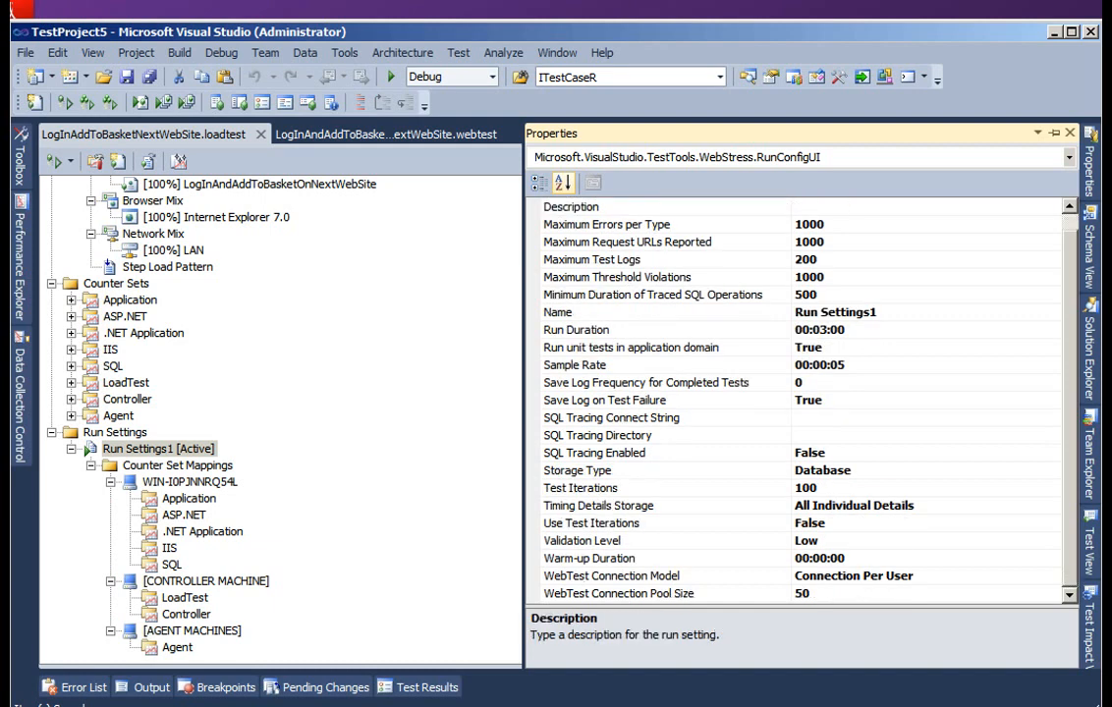
- Return to the load test tree and run the LogInAddToBasketNextWebSite load test
click(159, 448)
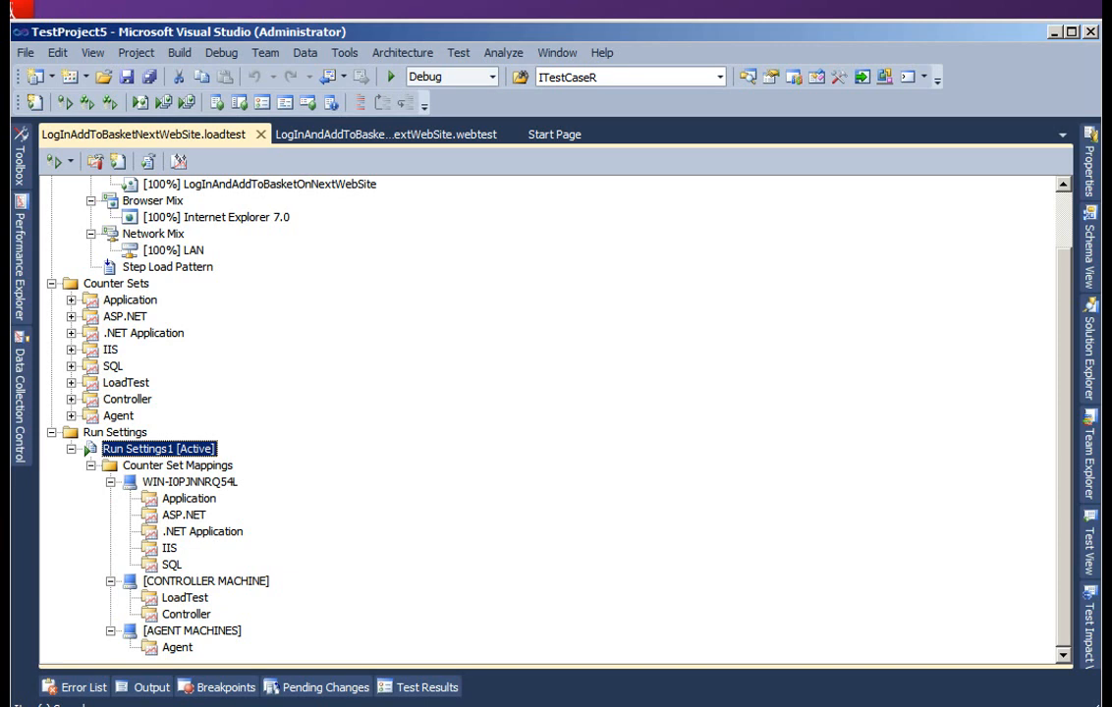
scroll(550, 418, up, 2)
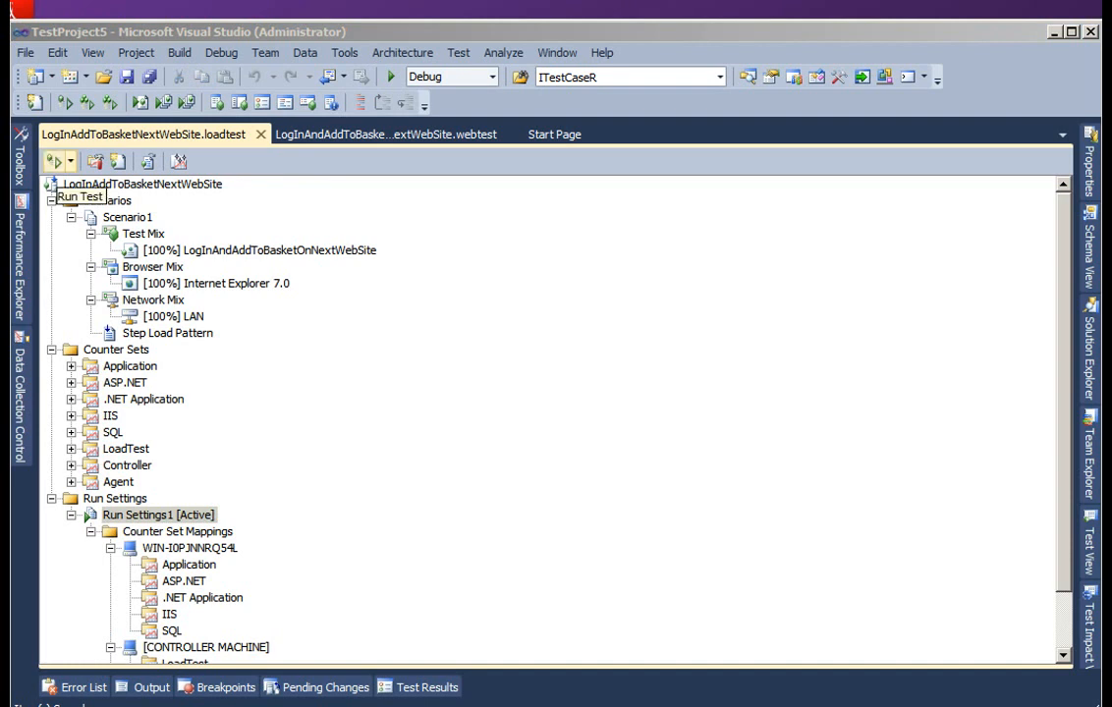
click(54, 161)
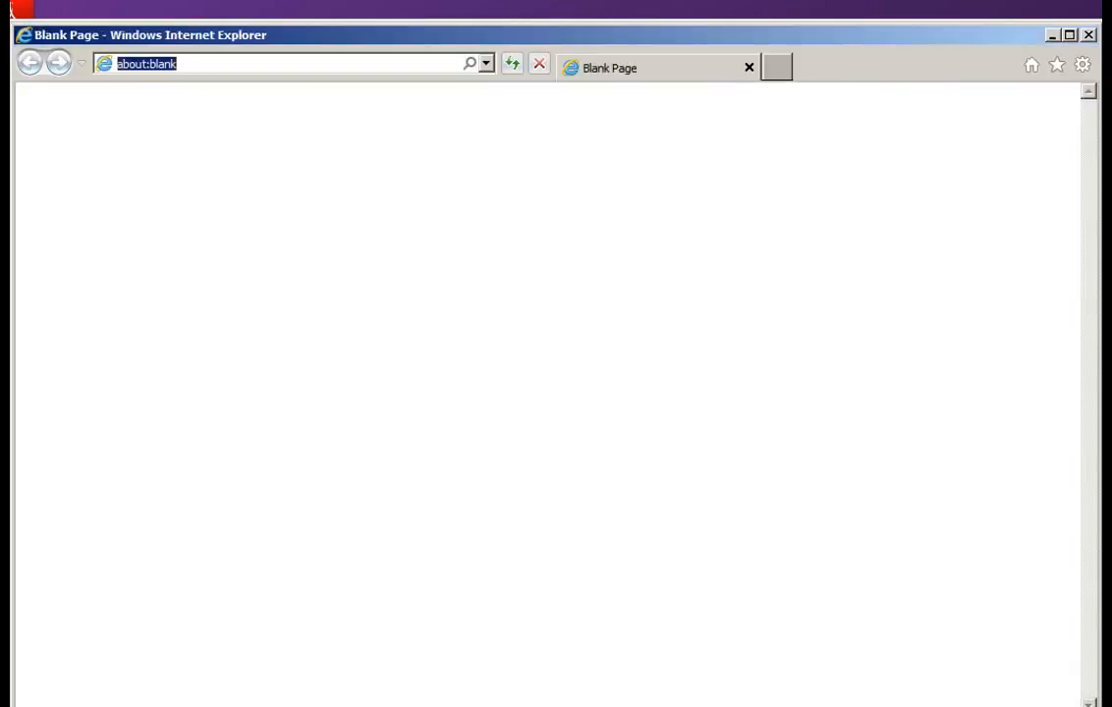
text(www.)
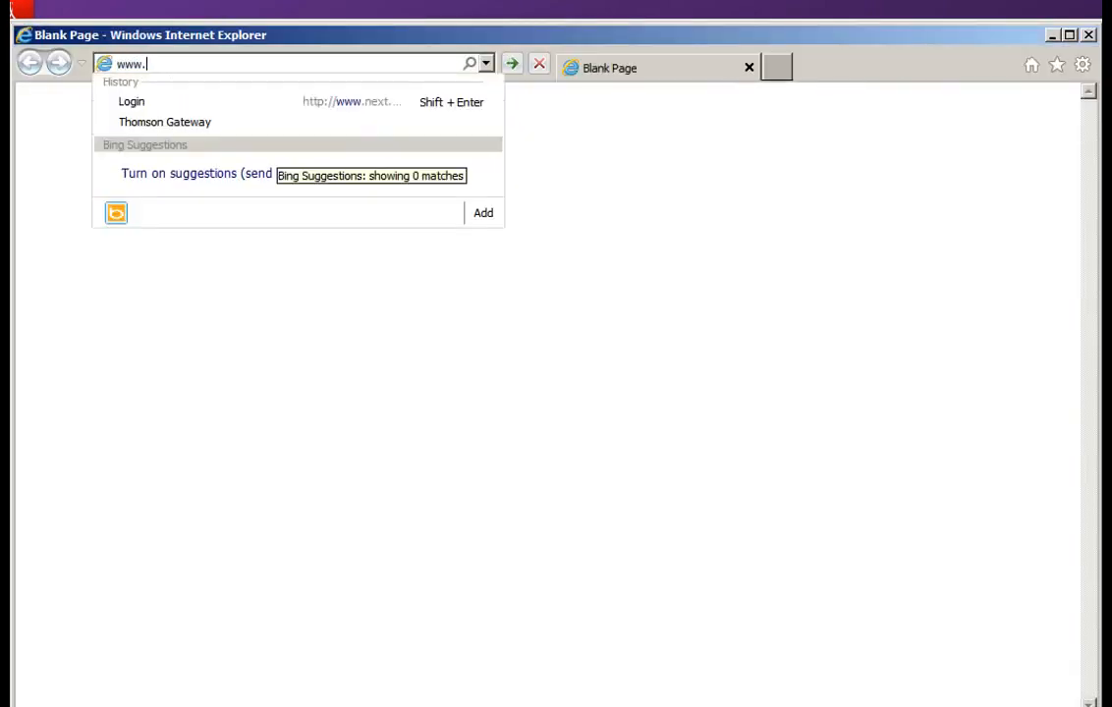
text(next.co.in/)
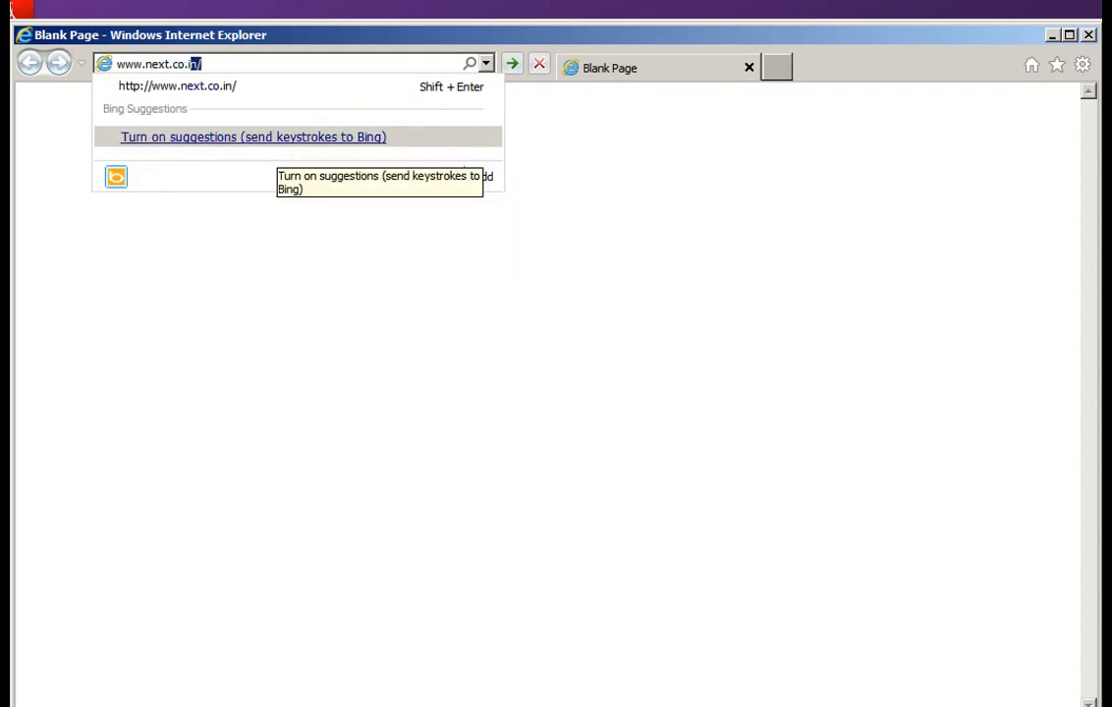
key(Return)
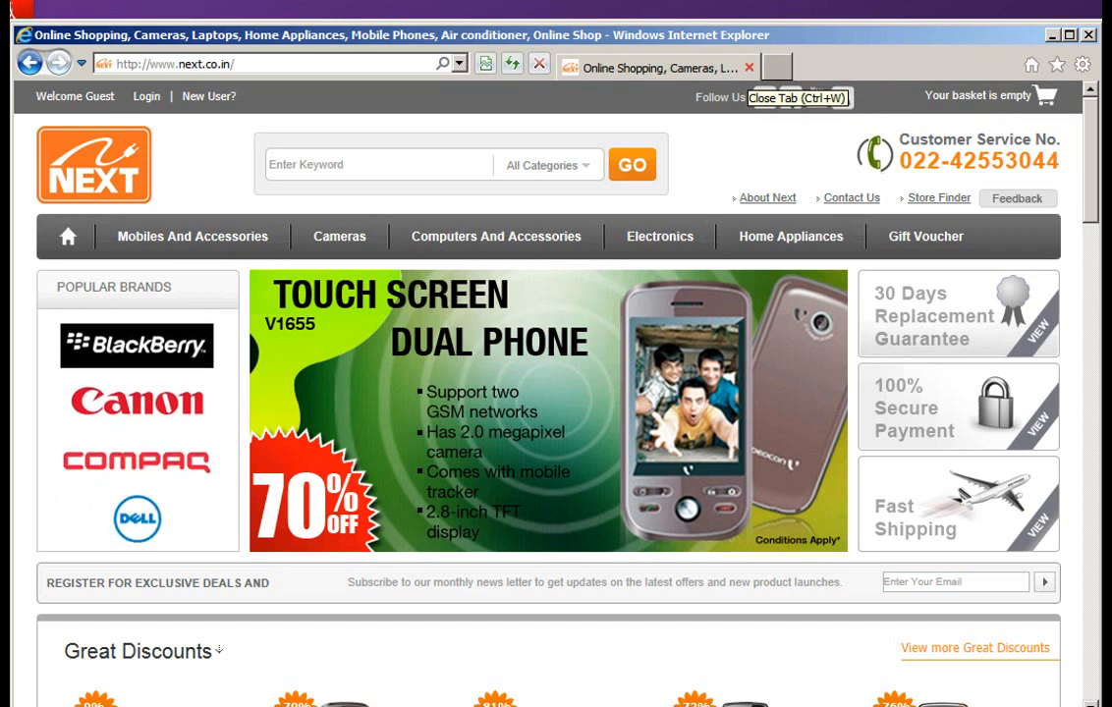
click(749, 68)
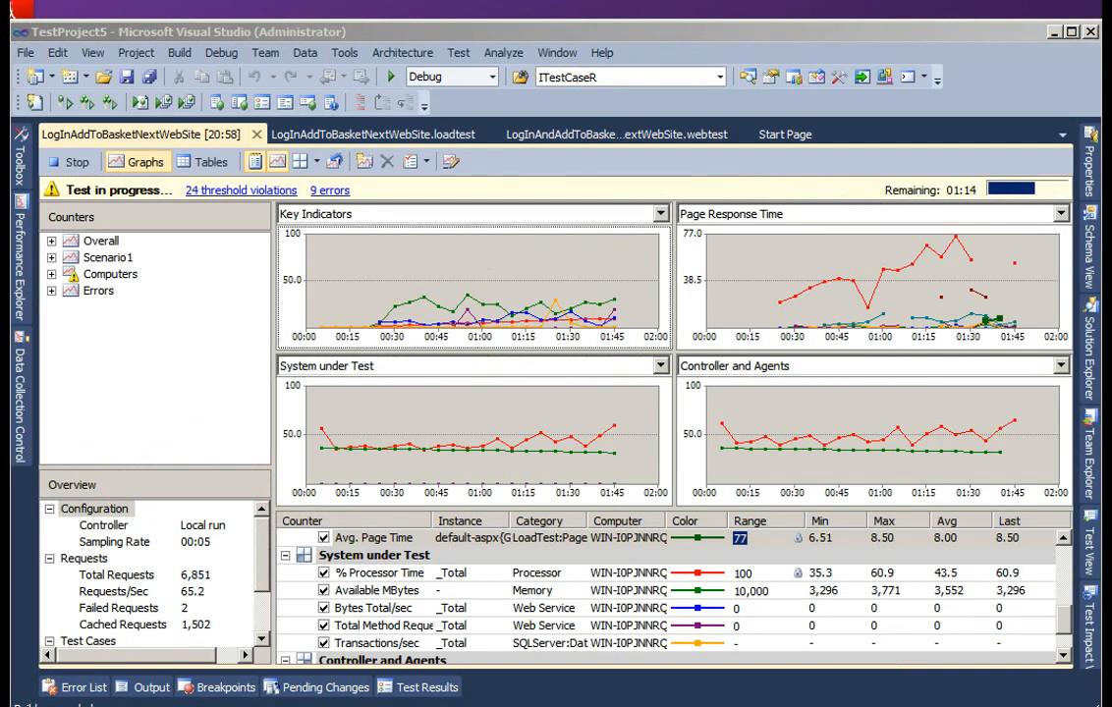
- Examine the Pages/Sec and Avg. Page Time counters among the Key Indicators of the running load test
drag(1063, 619, 1063, 558)
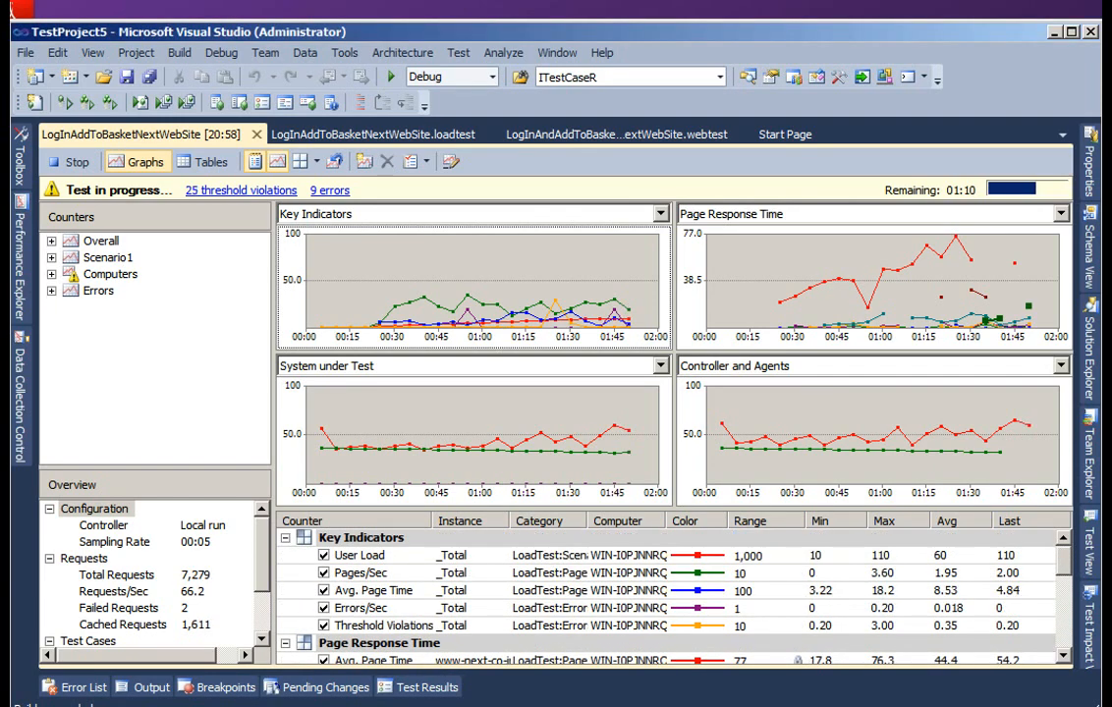
click(362, 573)
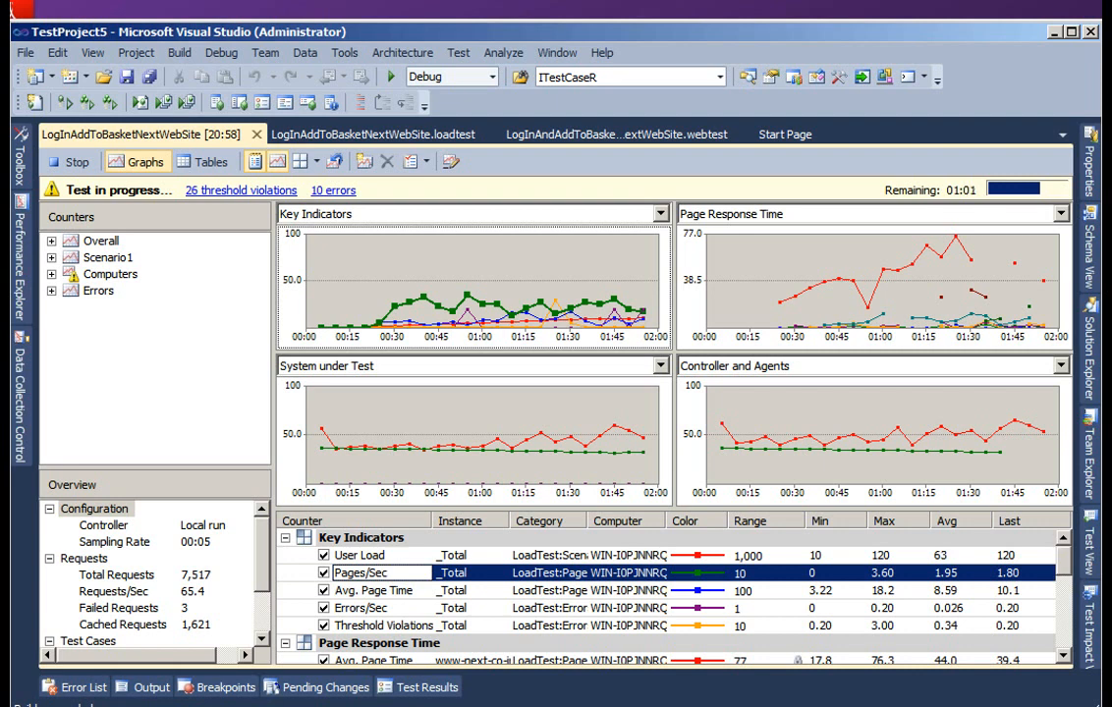
click(898, 590)
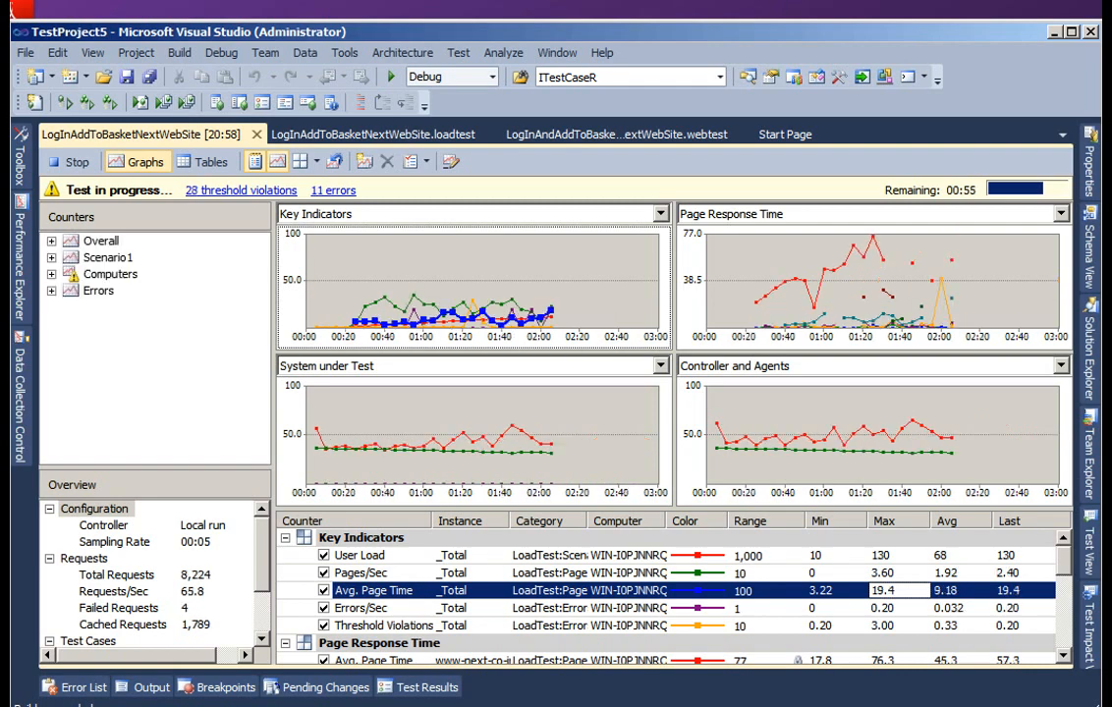
- Examine the Page Response Time counters of the individual pages and the System under Test counters
scroll(668, 599, down, 2)
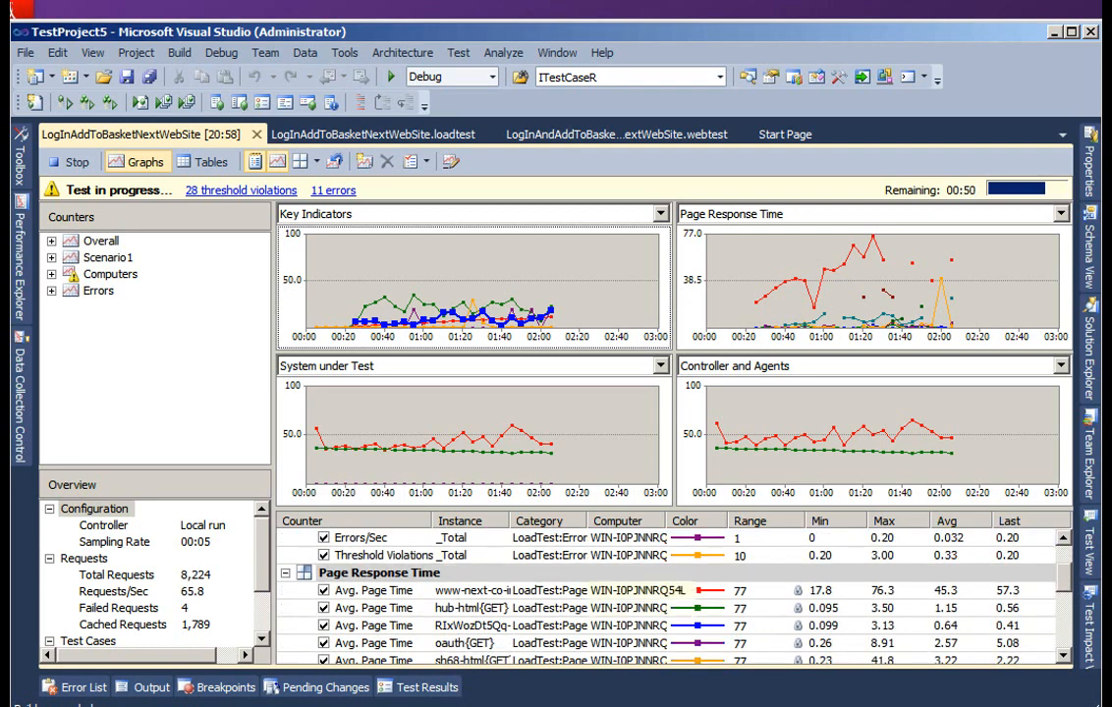
click(550, 591)
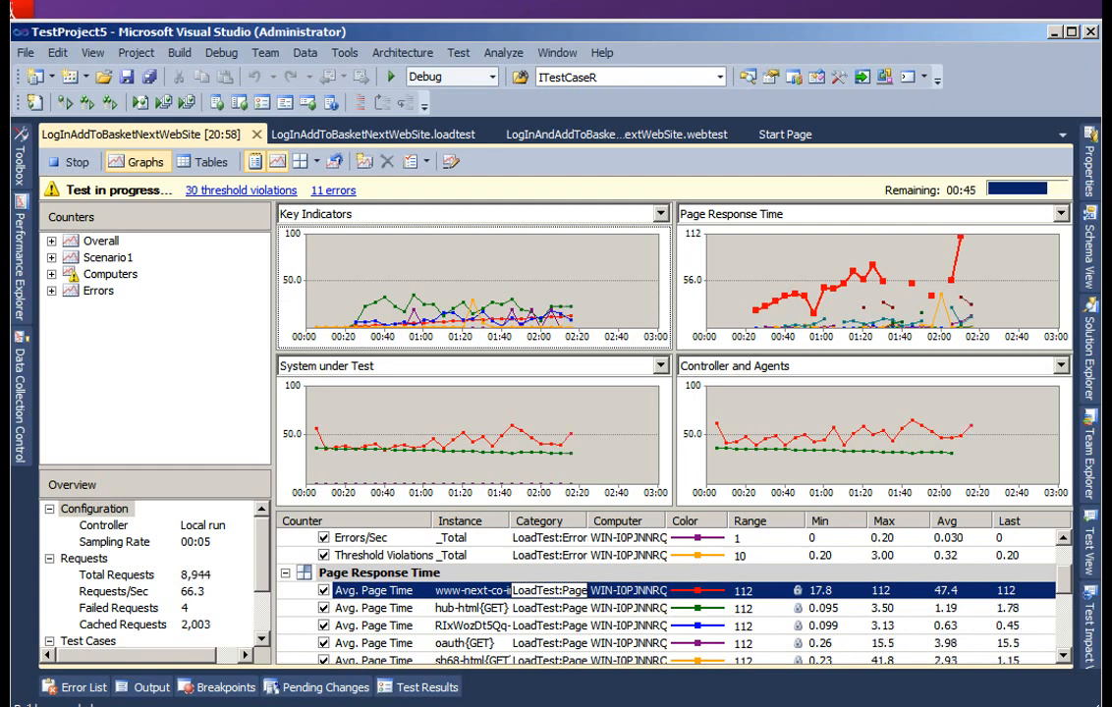
scroll(668, 589, down, 3)
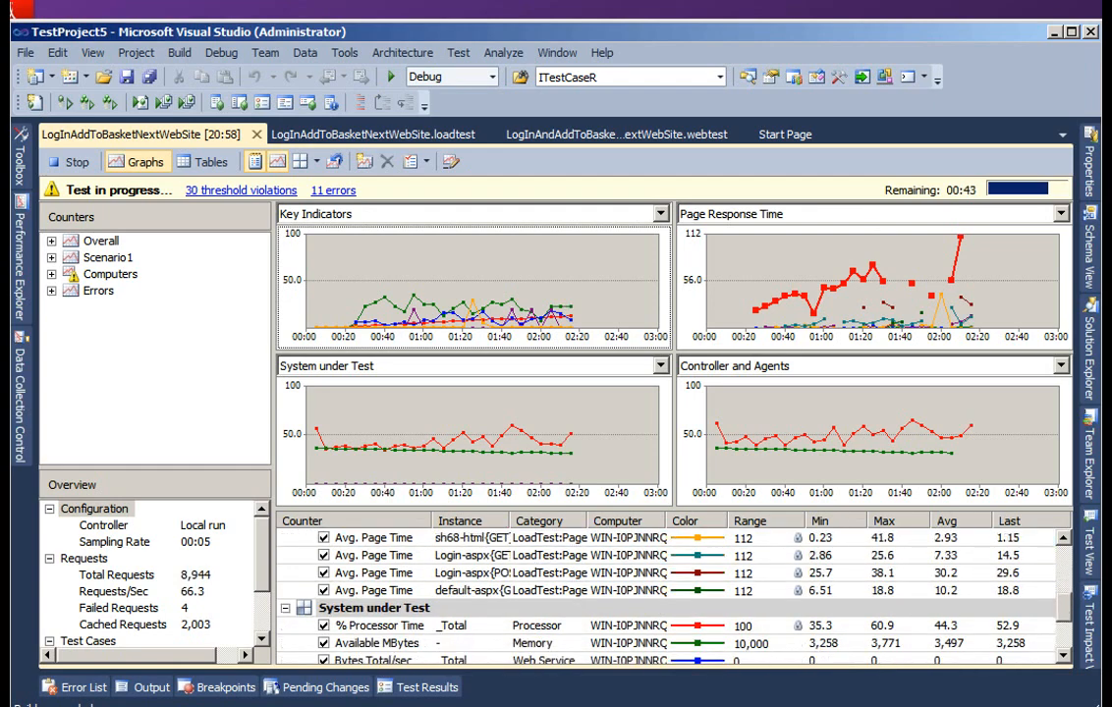
scroll(668, 589, down, 1)
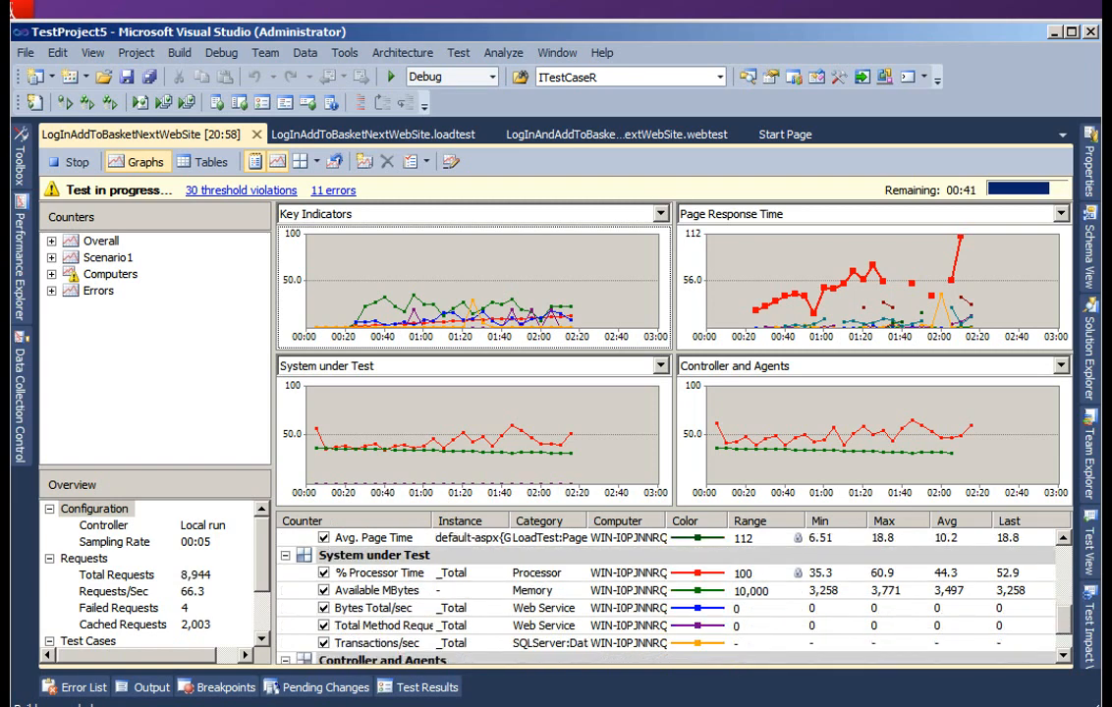
scroll(668, 589, down, 1)
scroll(668, 589, up, 6)
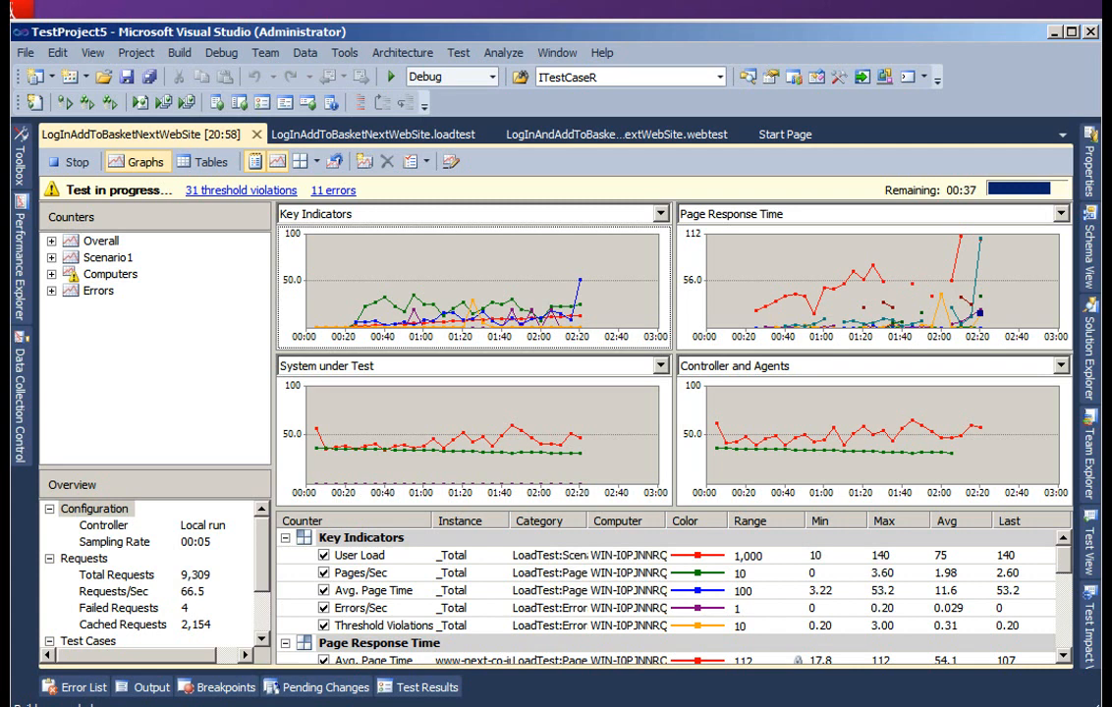
- Stop the running load test and review the run information and overall results in its summary
click(69, 162)
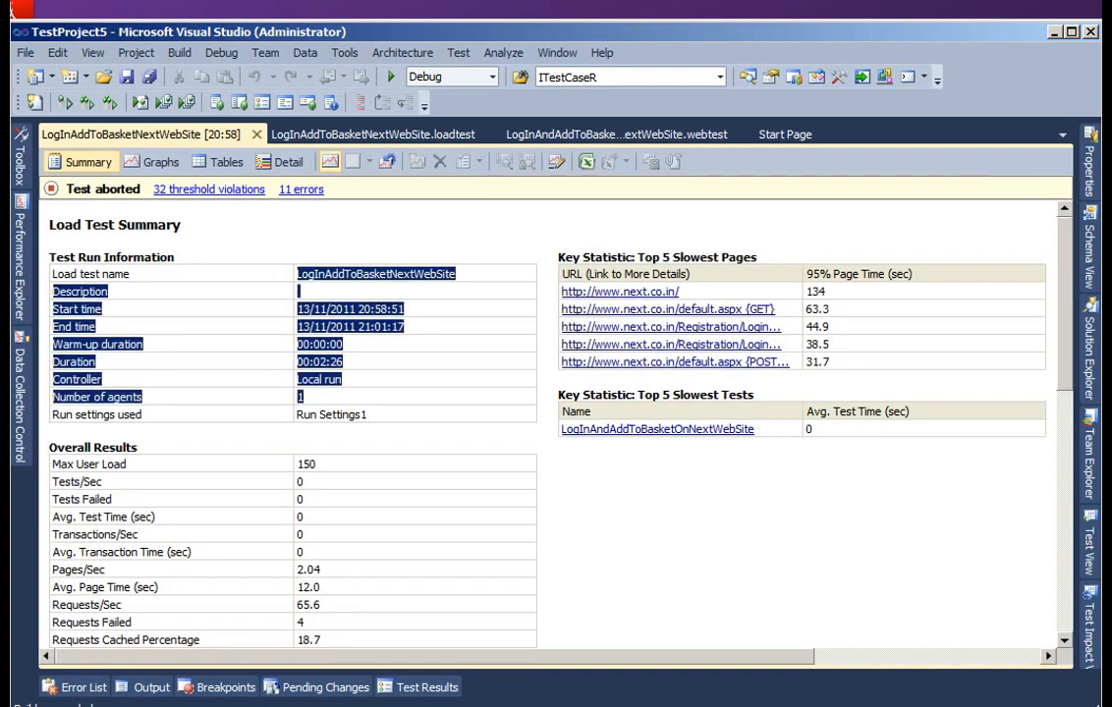
scroll(553, 425, down, 3)
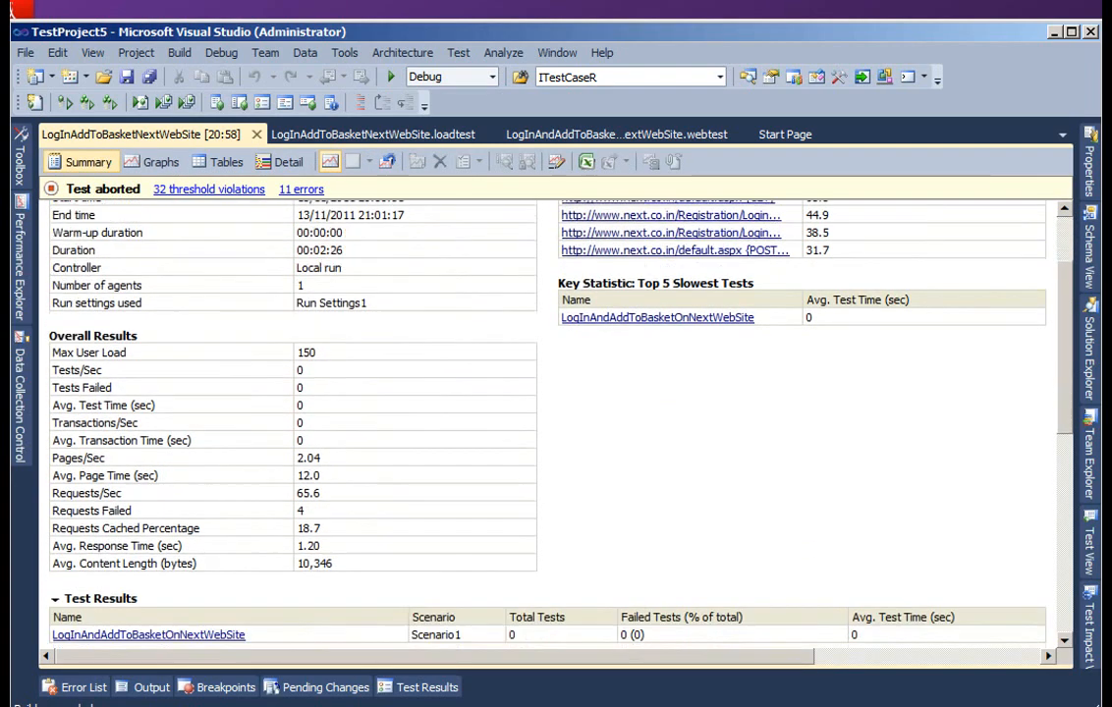
scroll(552, 424, up, 2)
scroll(552, 425, down, 1)
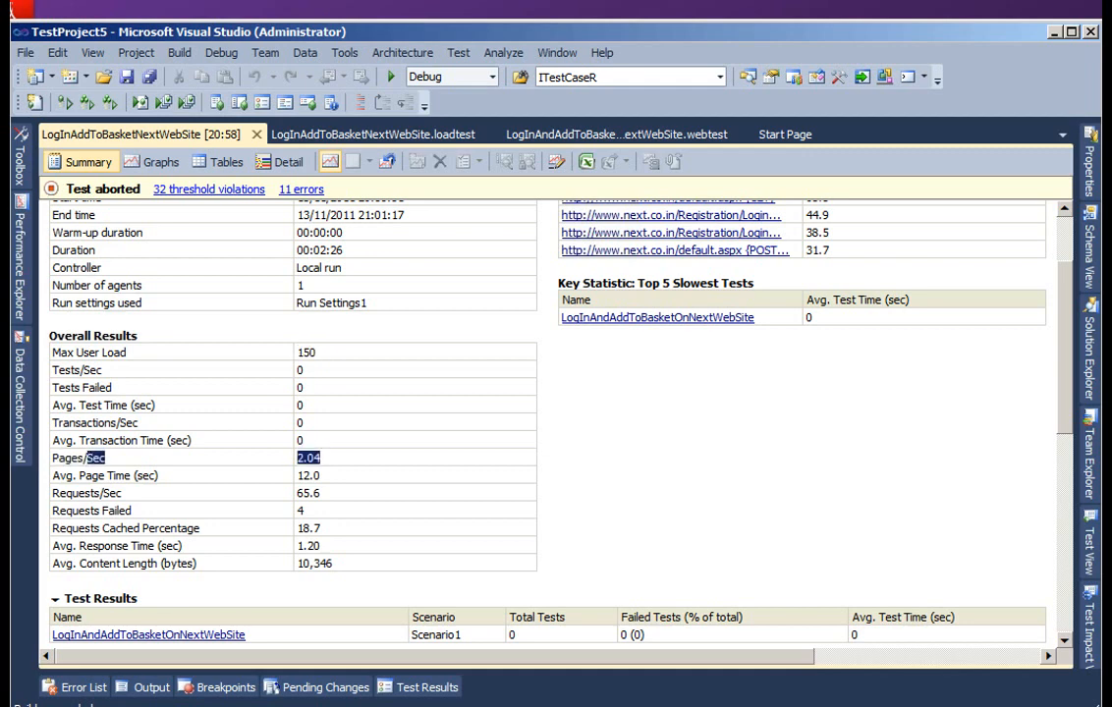
drag(53, 494, 123, 493)
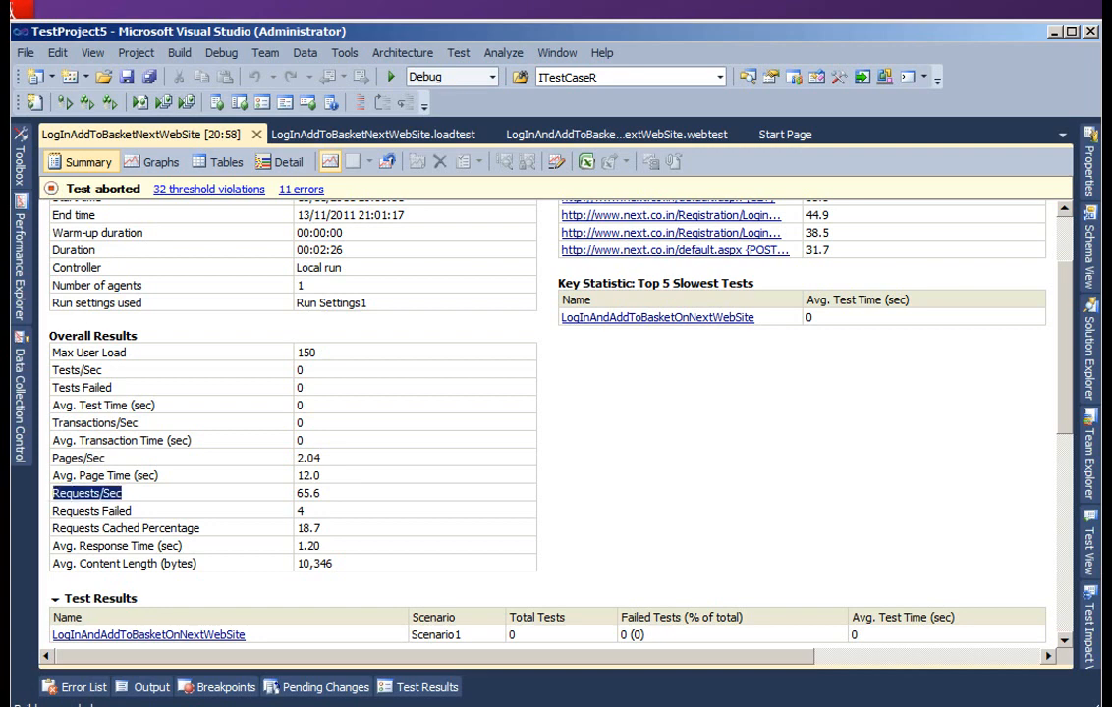
scroll(550, 422, down, 1)
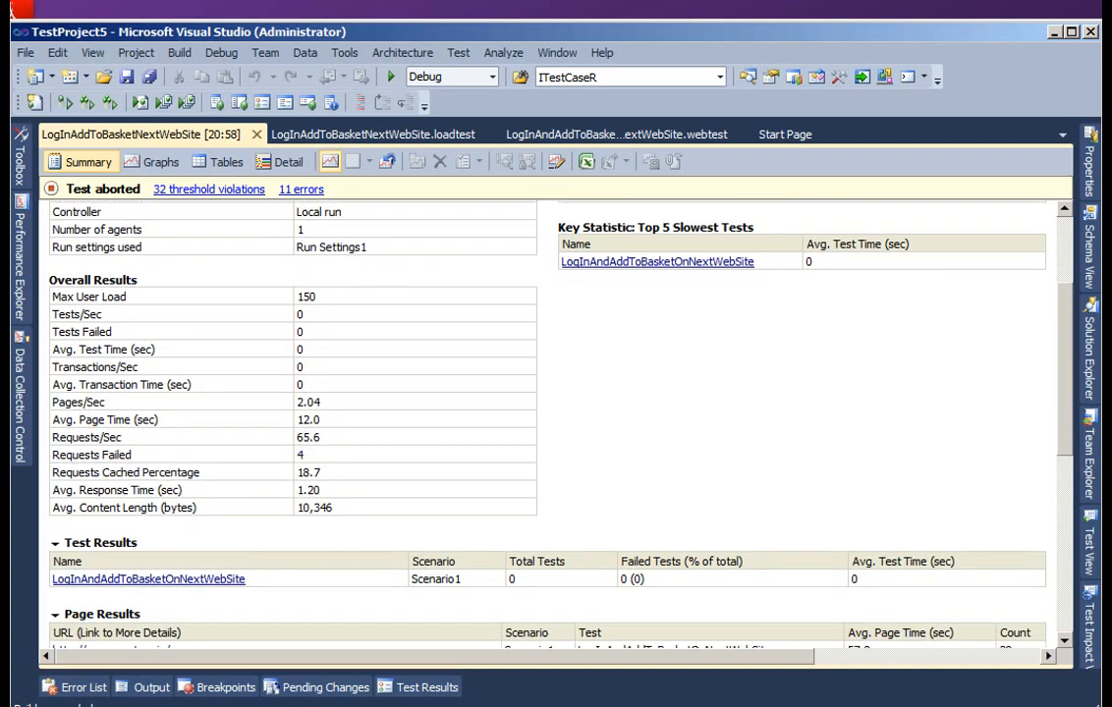
scroll(550, 423, up, 3)
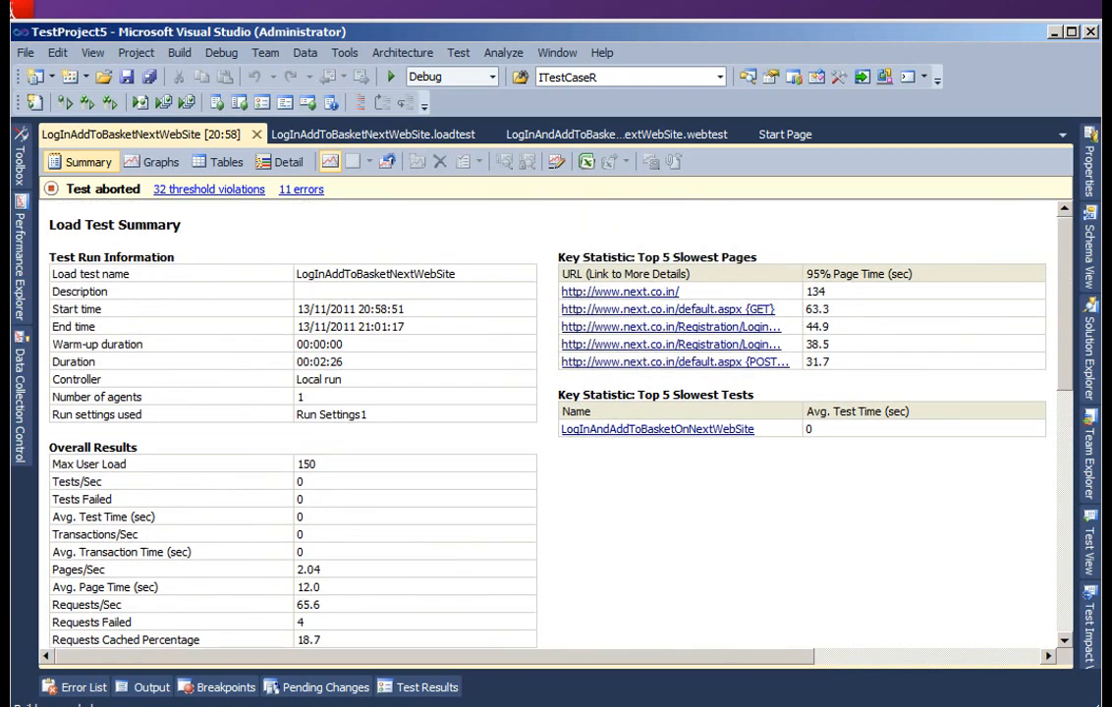
- Review the 95% page time of the slowest page and the Page Results table in the load test summary
drag(827, 292, 805, 292)
click(807, 293)
drag(826, 292, 806, 292)
click(808, 292)
scroll(550, 423, down, 7)
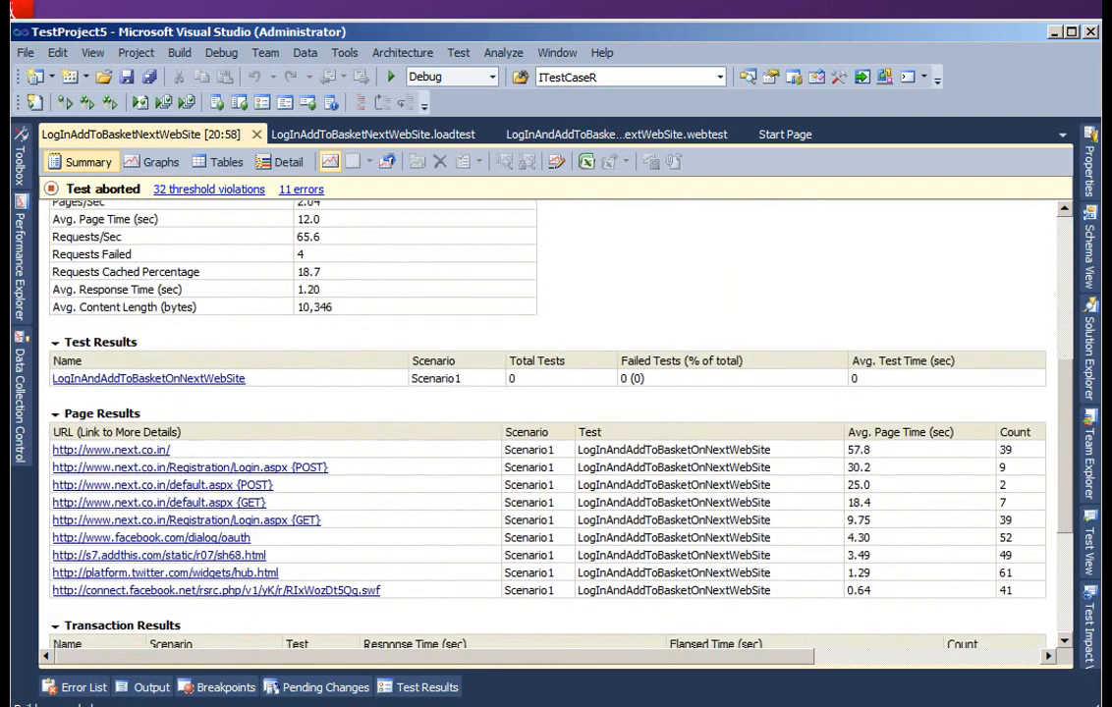
scroll(550, 422, up, 7)
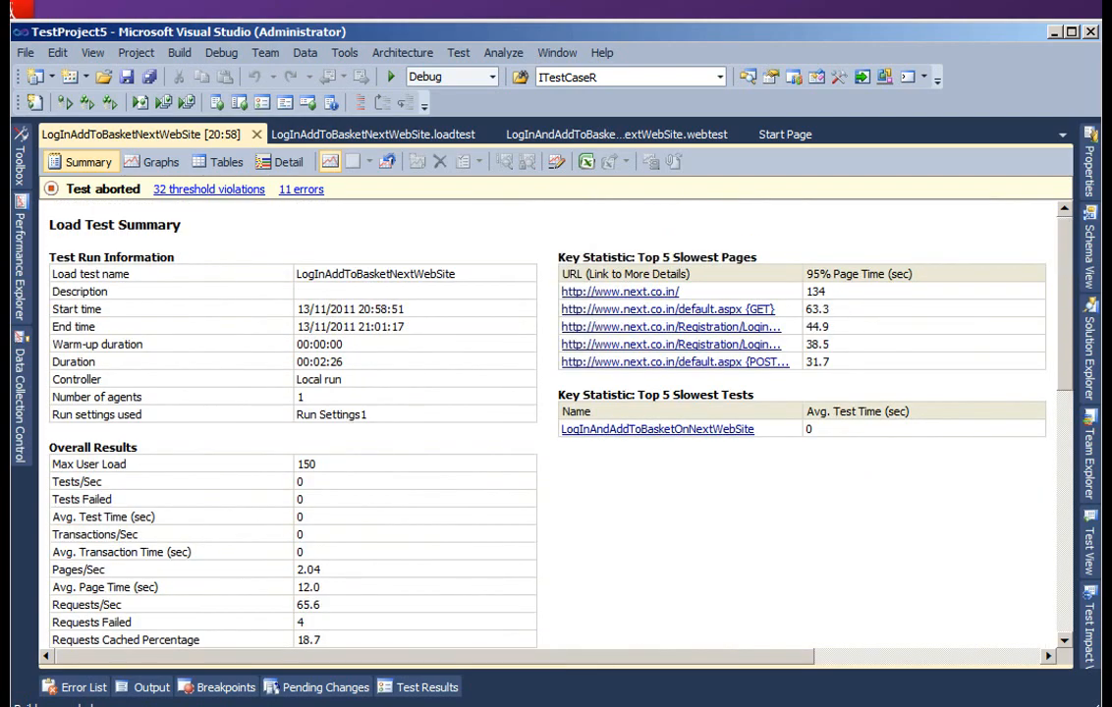
- Show the result graphs and expand the test computer's counters down to Current Queue Length under .NET CLR LocksAndThreads
click(154, 162)
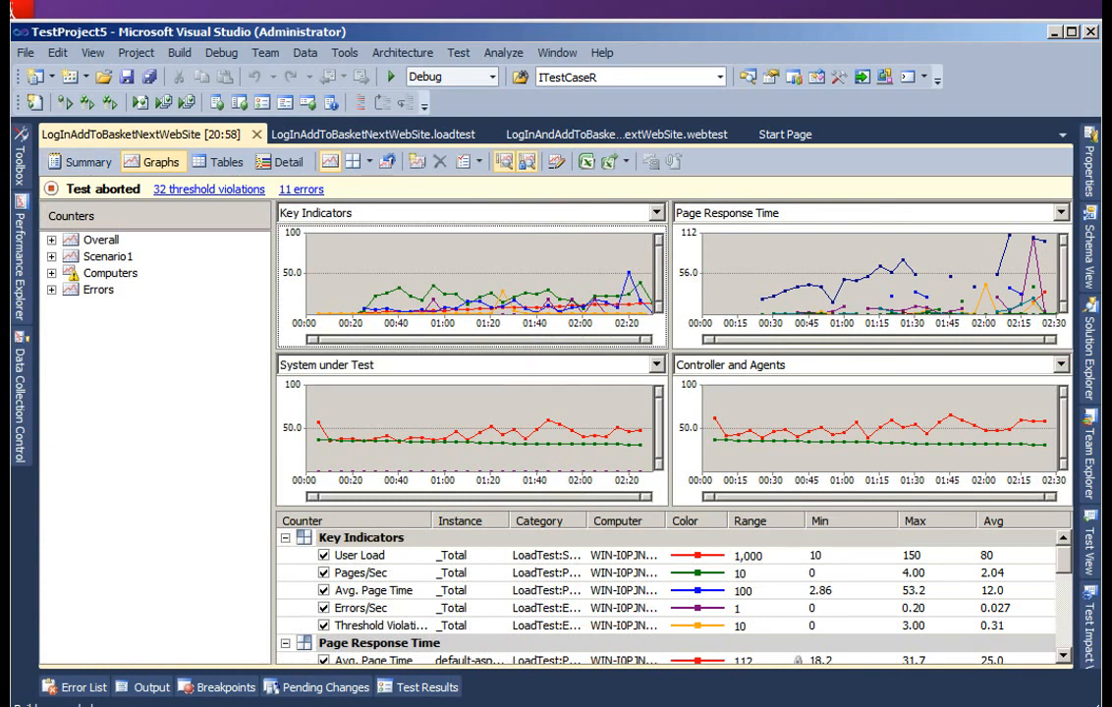
click(52, 273)
click(71, 290)
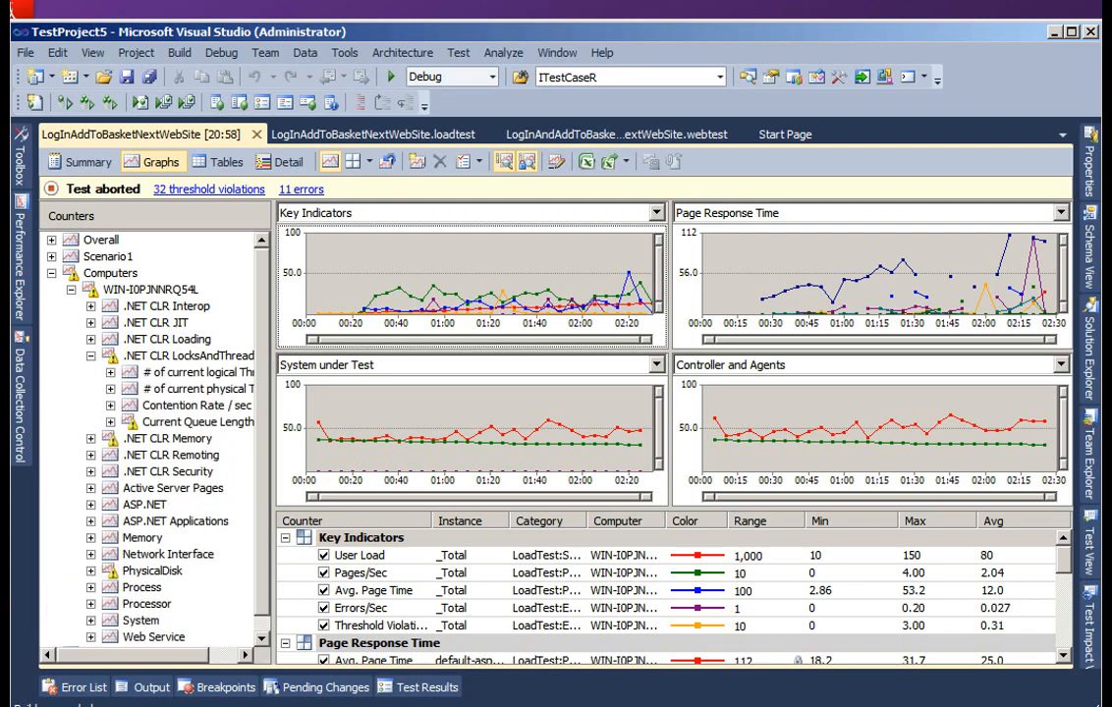
click(111, 423)
drag(137, 655, 168, 655)
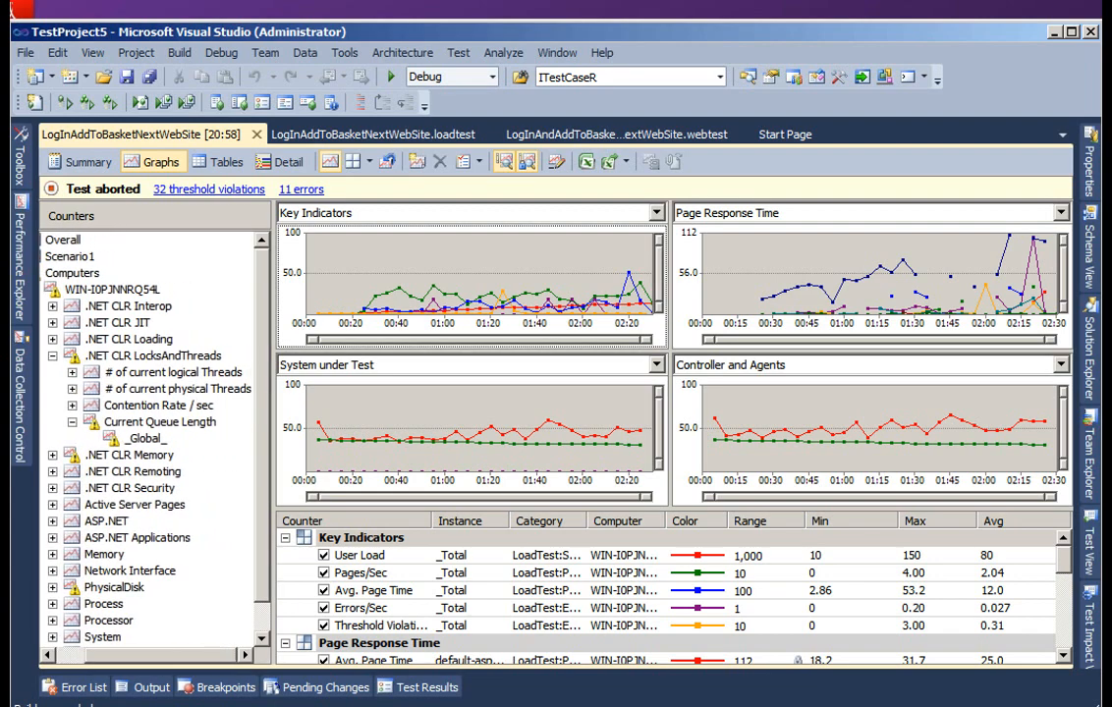
- Plot the _Global_ instance of Current Queue Length on the Key Indicators graph and go to the user detail from its line
click(145, 439)
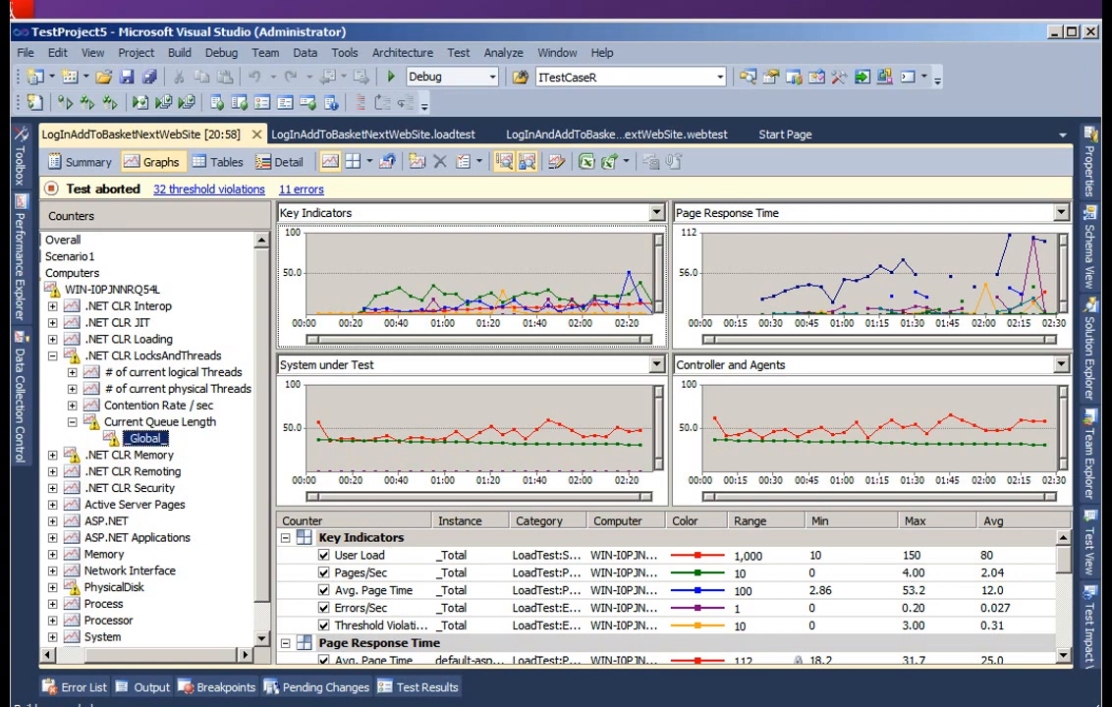
right_click(138, 441)
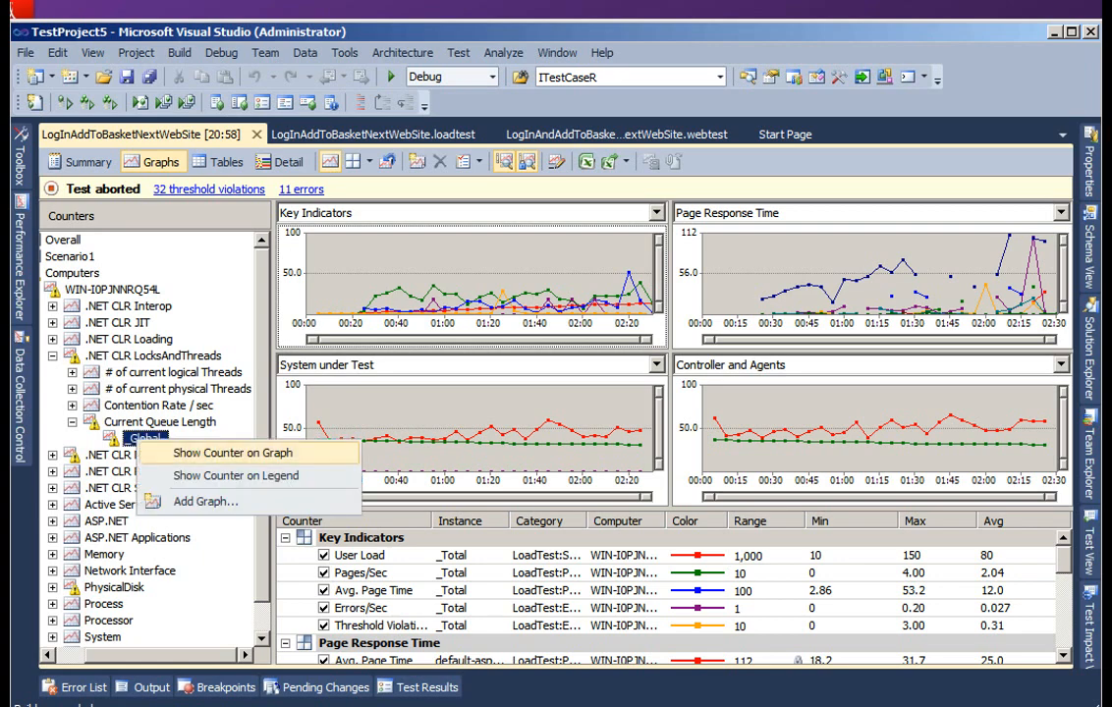
click(232, 453)
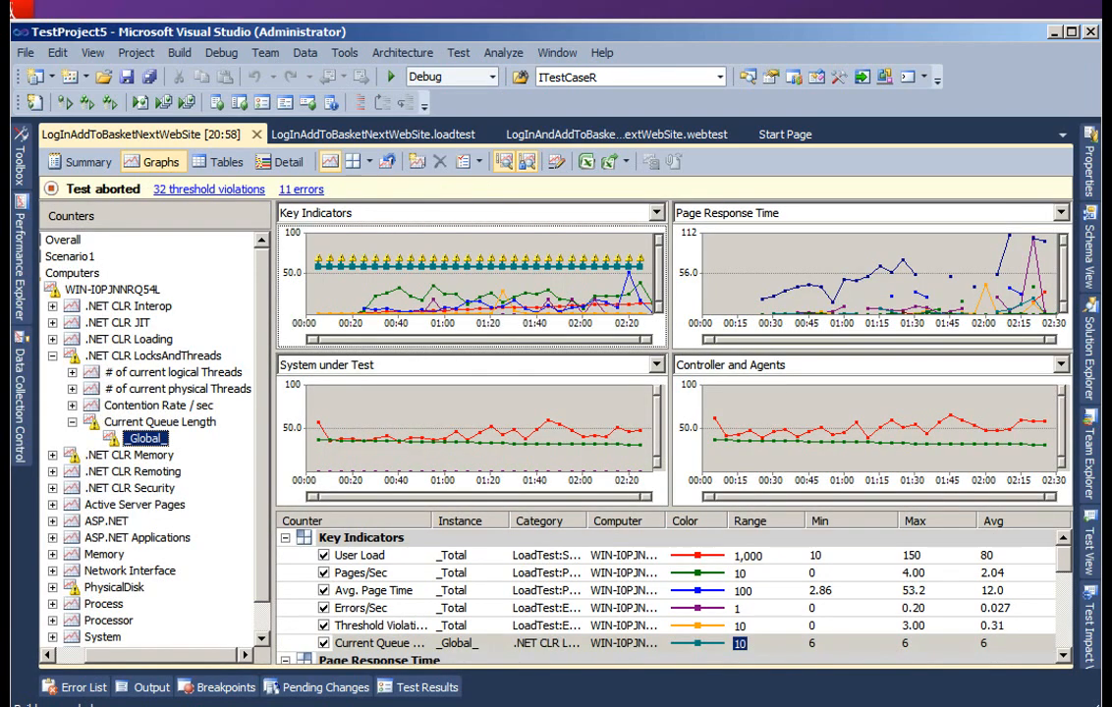
right_click(341, 265)
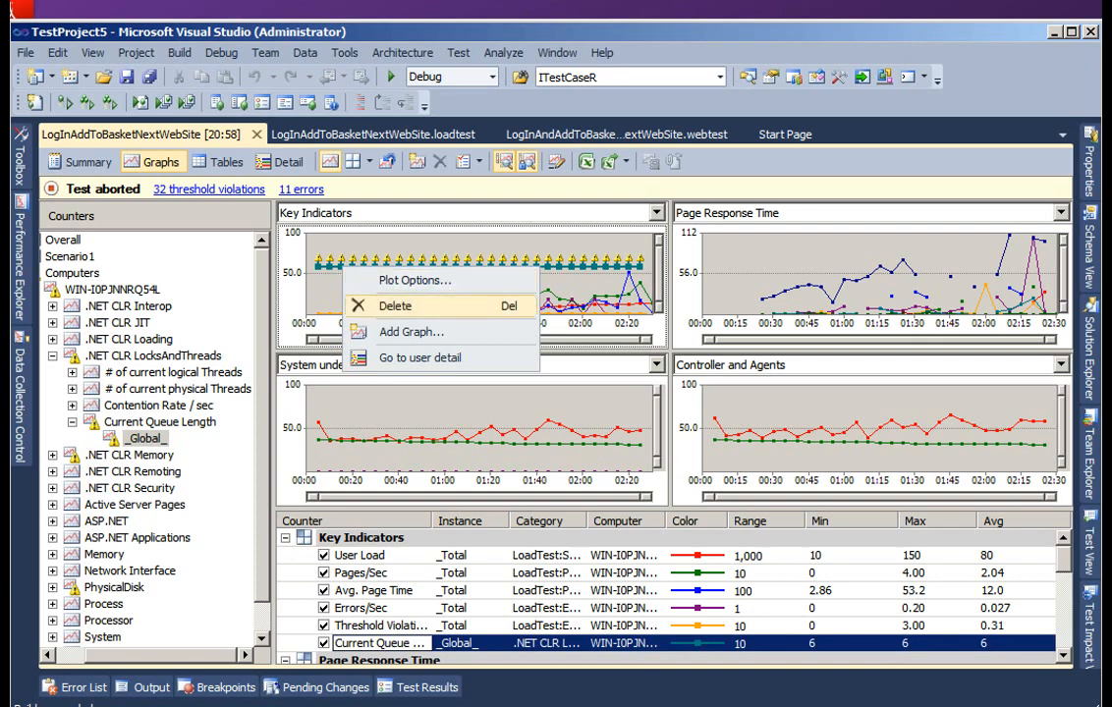
click(420, 358)
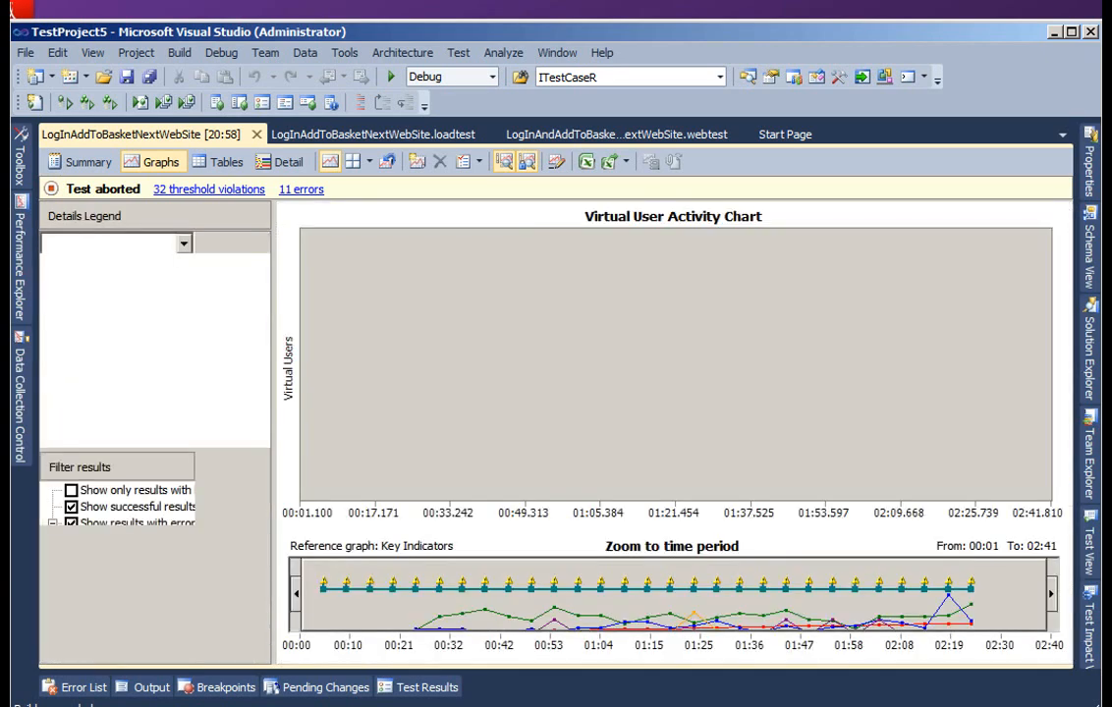
- Examine the Virtual User Activity Chart, narrowing its time period to 00:40–01:10 and widening it to 00:40–02:40
mouse_move(647, 464)
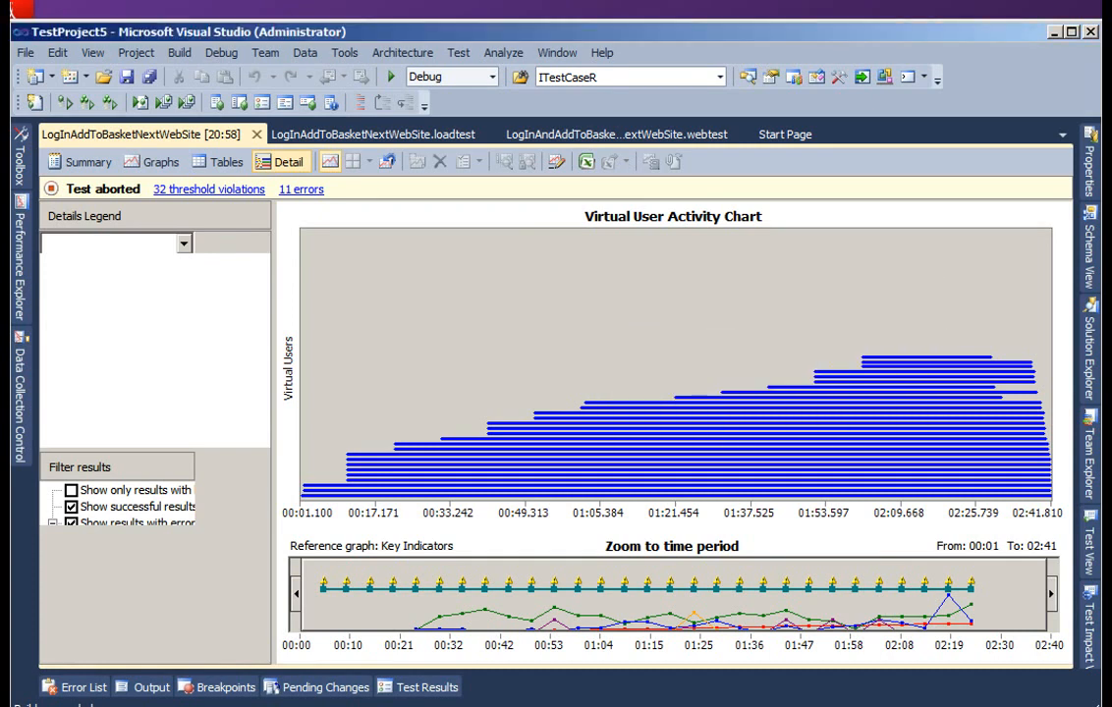
mouse_move(594, 465)
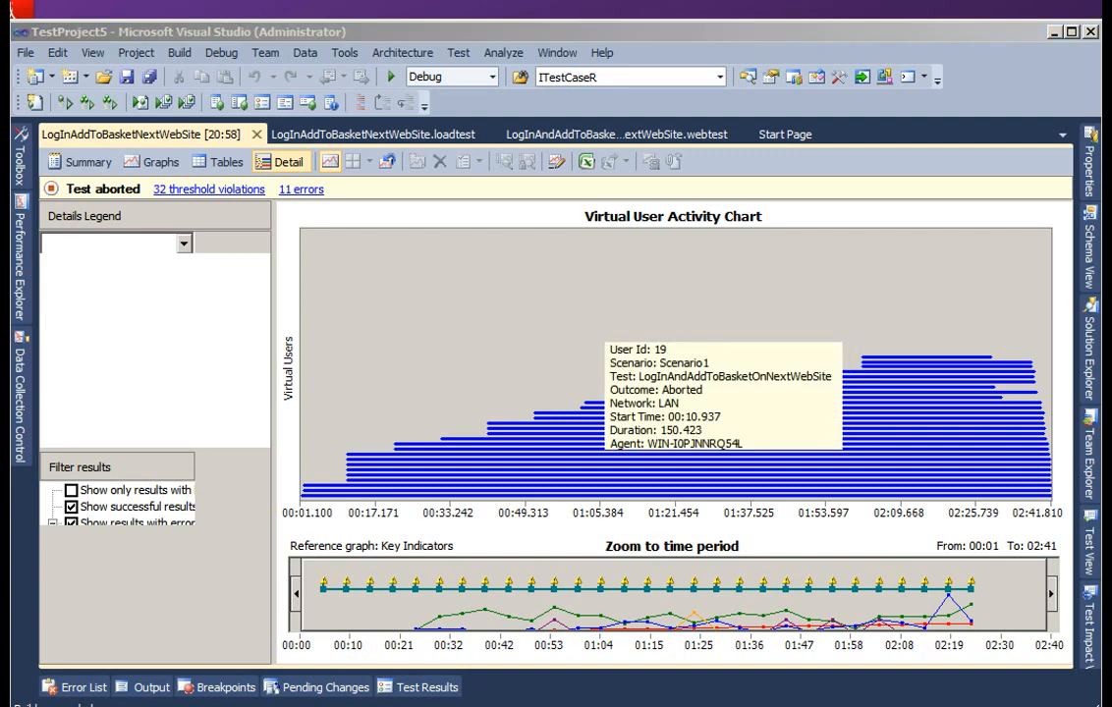
drag(296, 593, 478, 593)
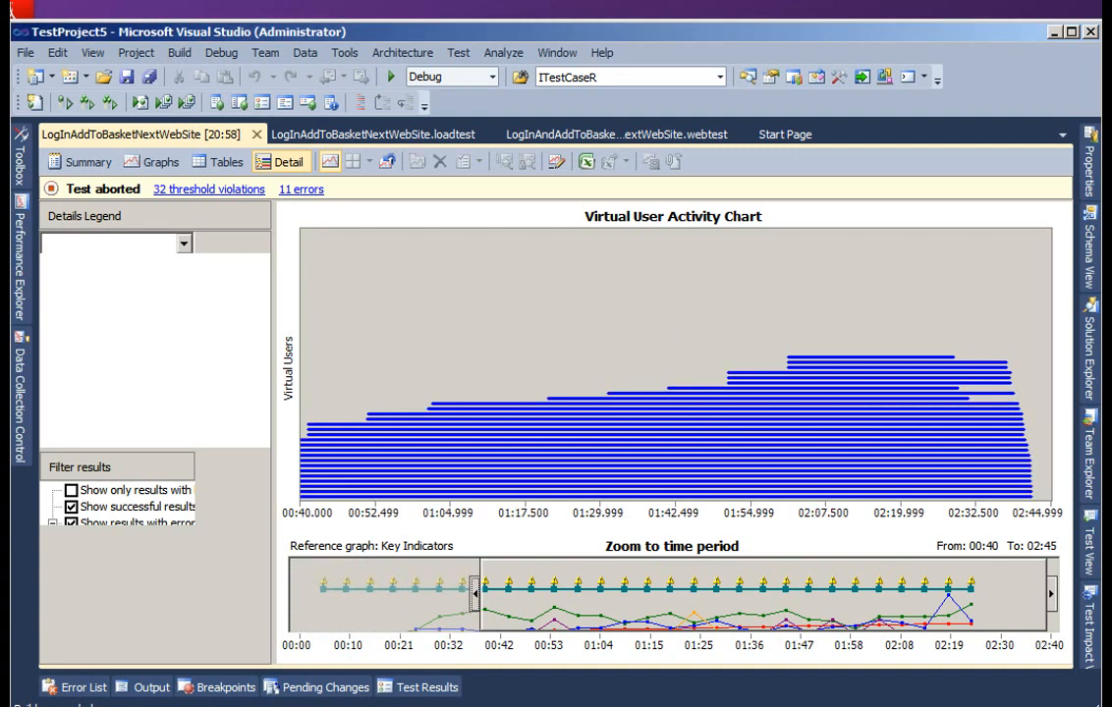
drag(1051, 594, 612, 593)
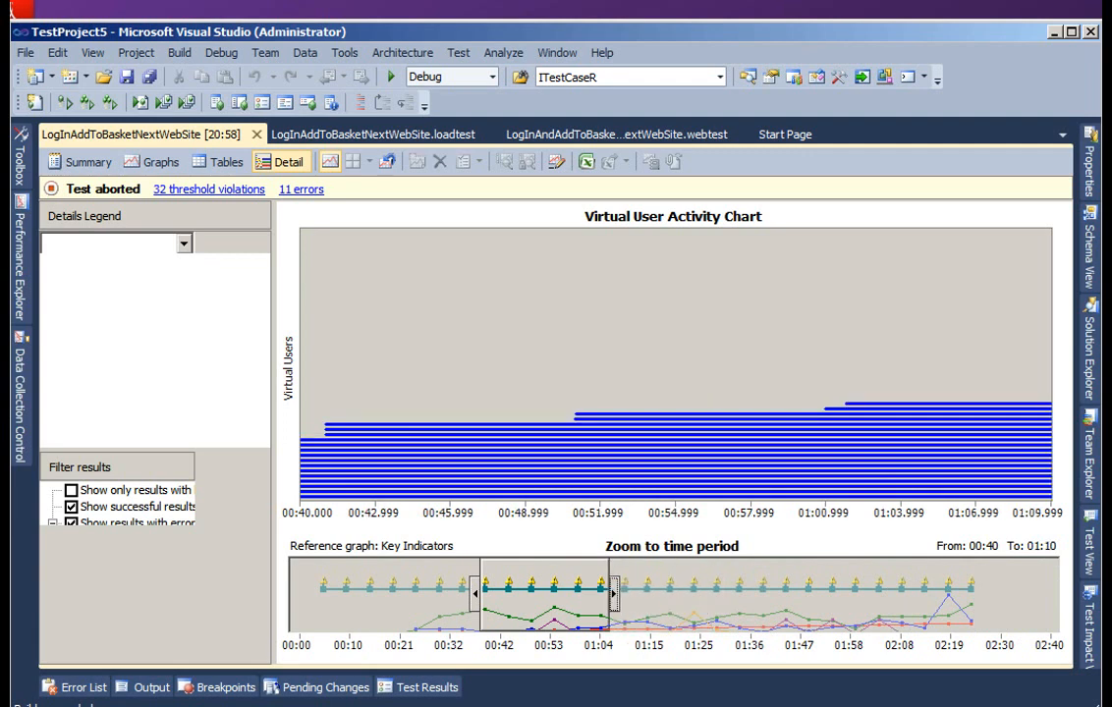
drag(614, 593, 1029, 593)
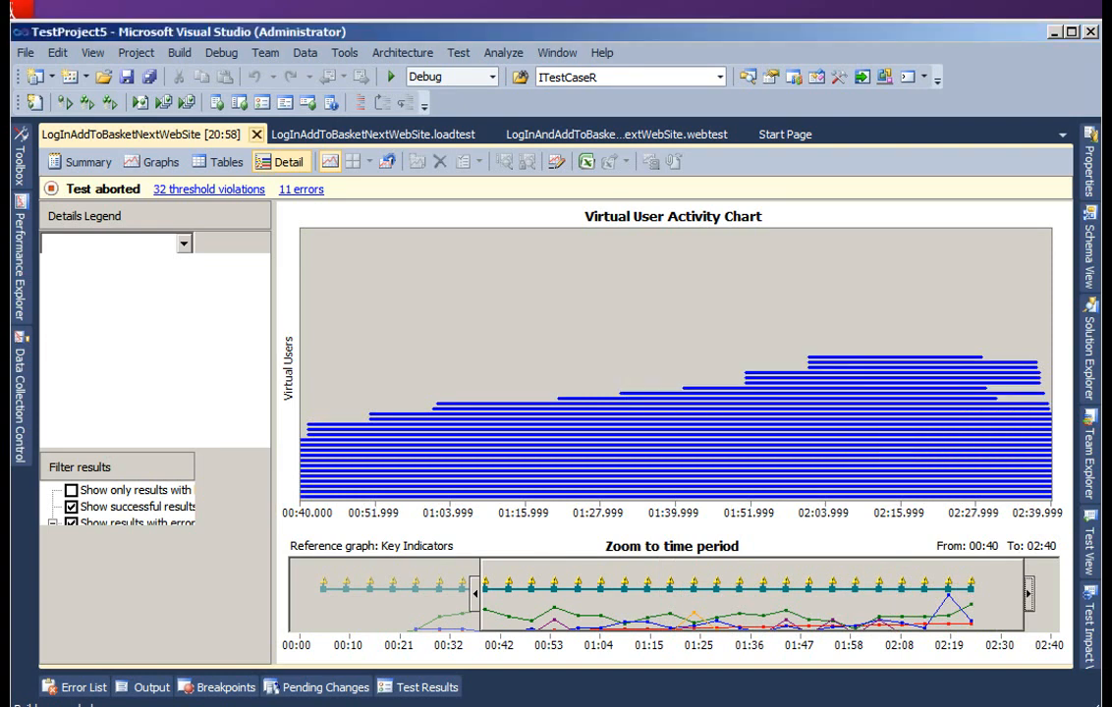
- Close the load test result and reopen the 13/11/2011 20:58 run from the load test's stored results
click(258, 134)
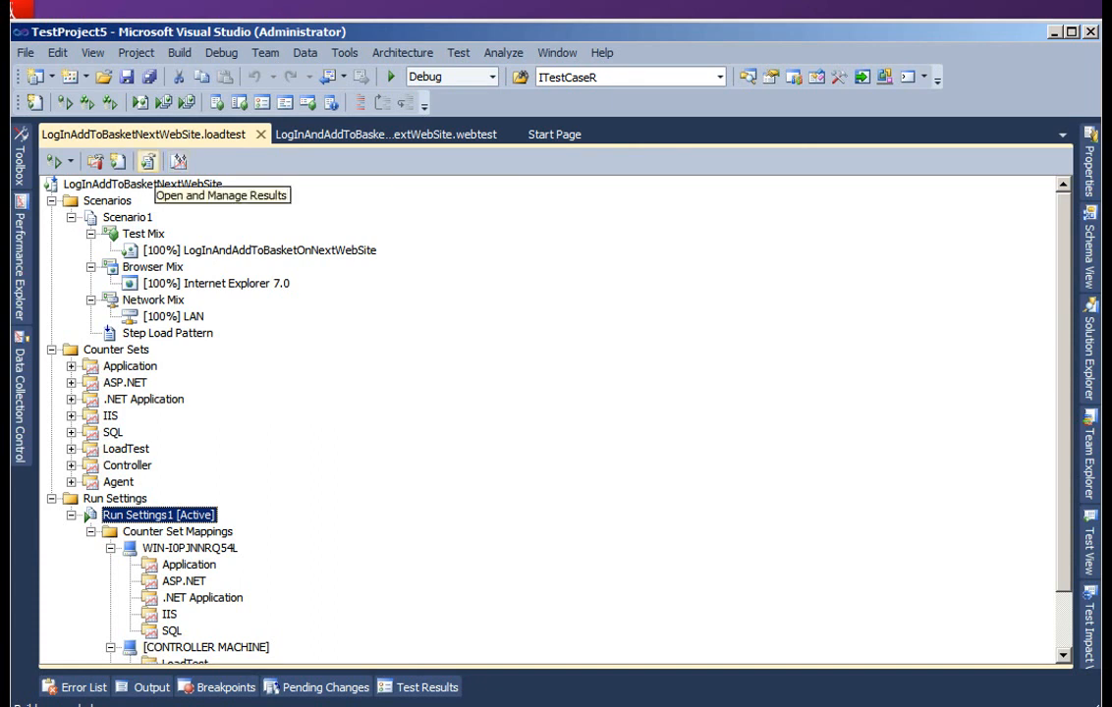
click(147, 161)
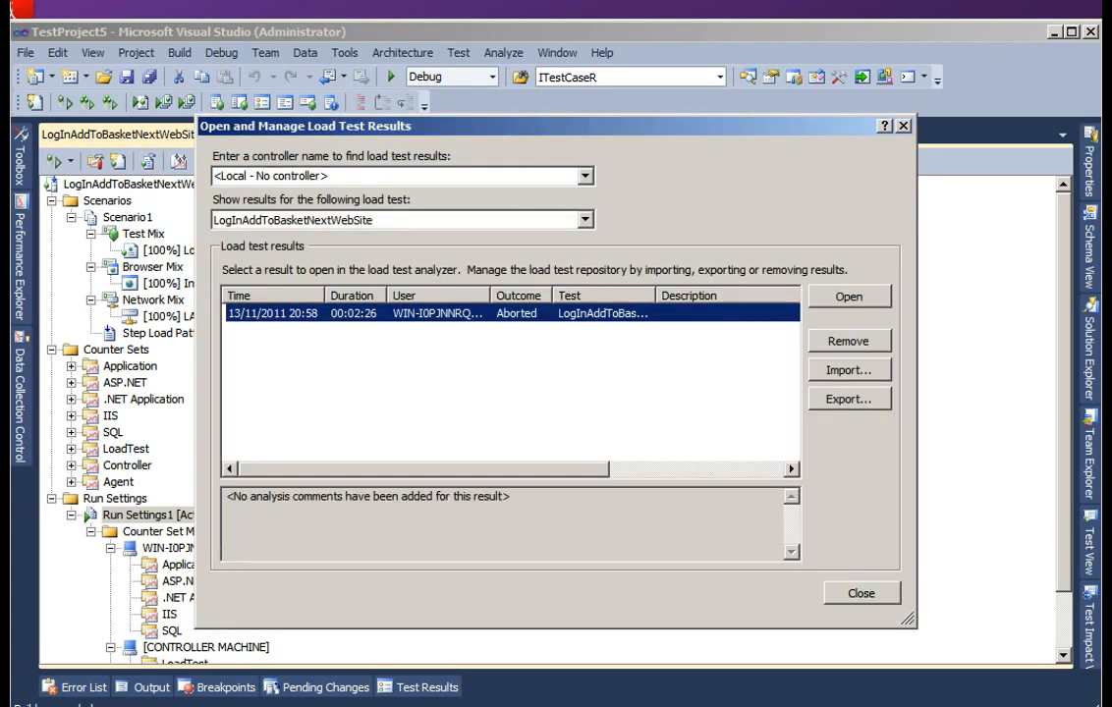
click(849, 297)
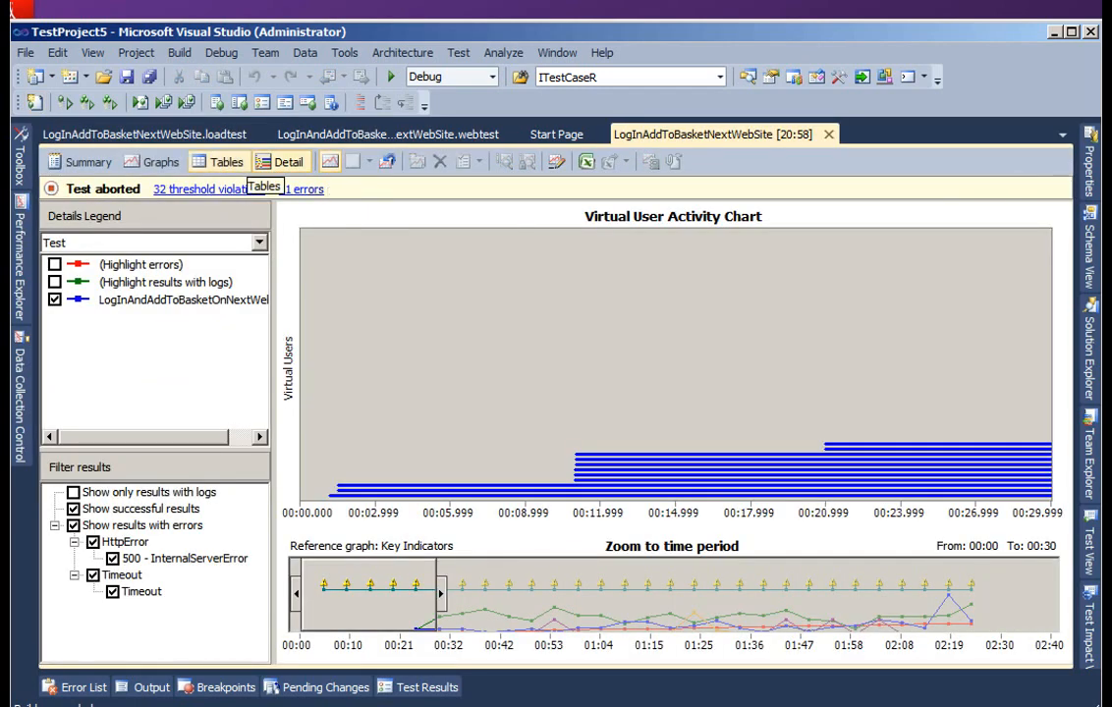
- Look at the run's tables and view its graphs in the One Panel and Four Panels Grid layouts
click(220, 162)
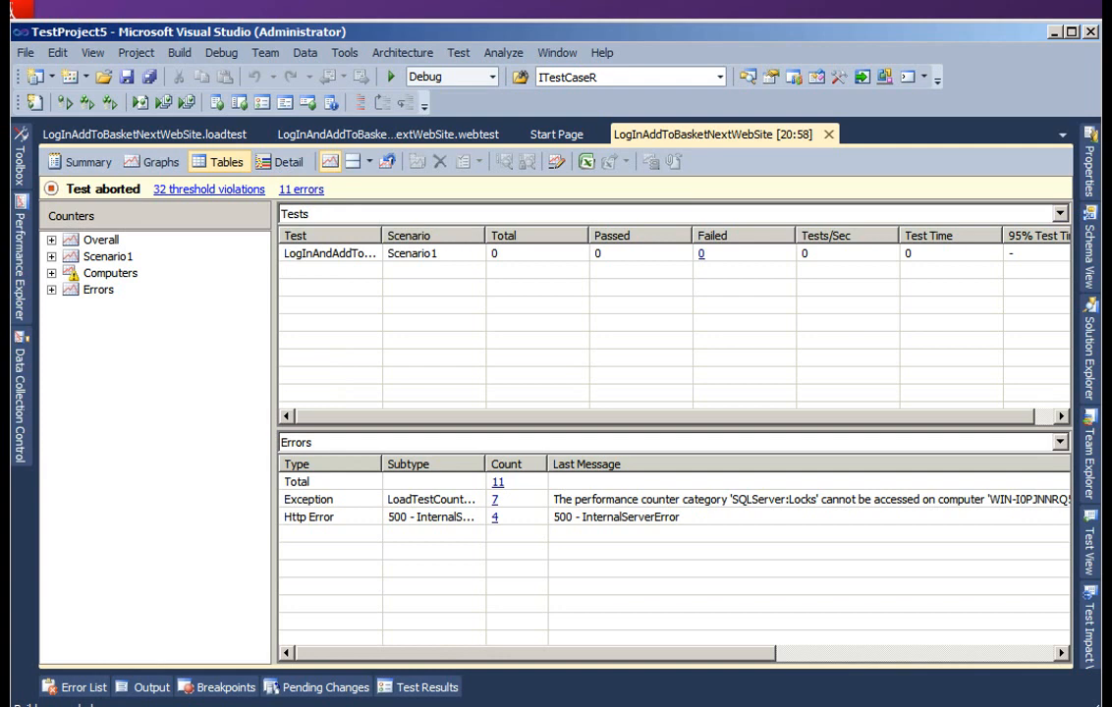
click(152, 162)
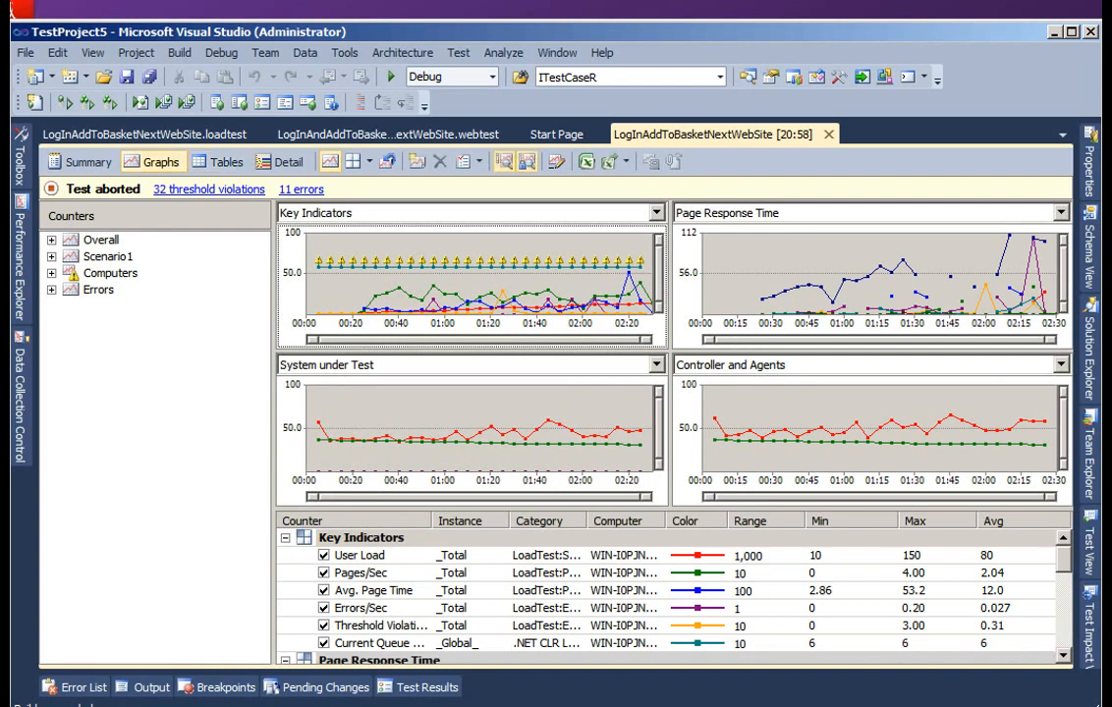
click(369, 162)
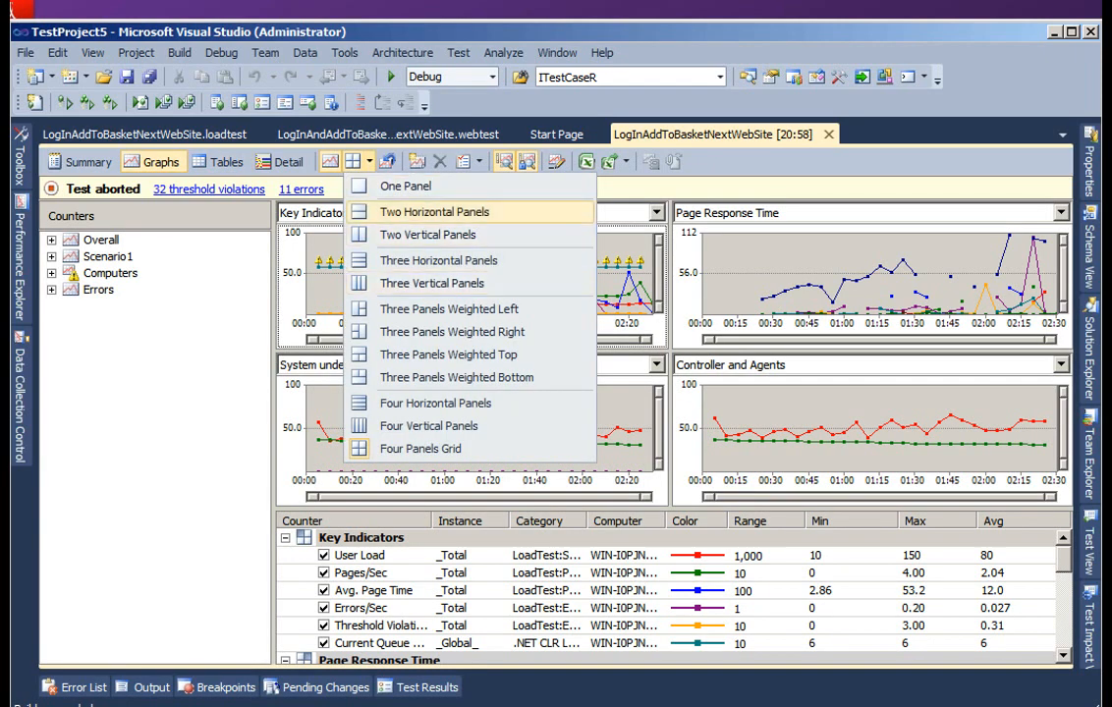
click(393, 175)
click(368, 163)
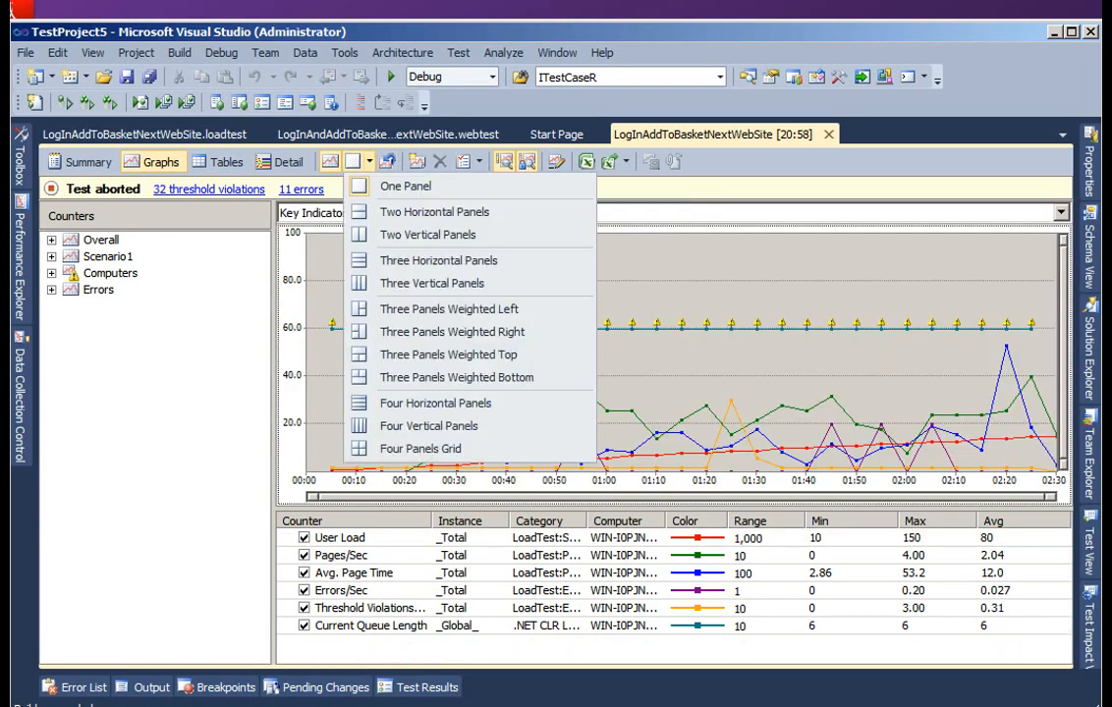
click(423, 448)
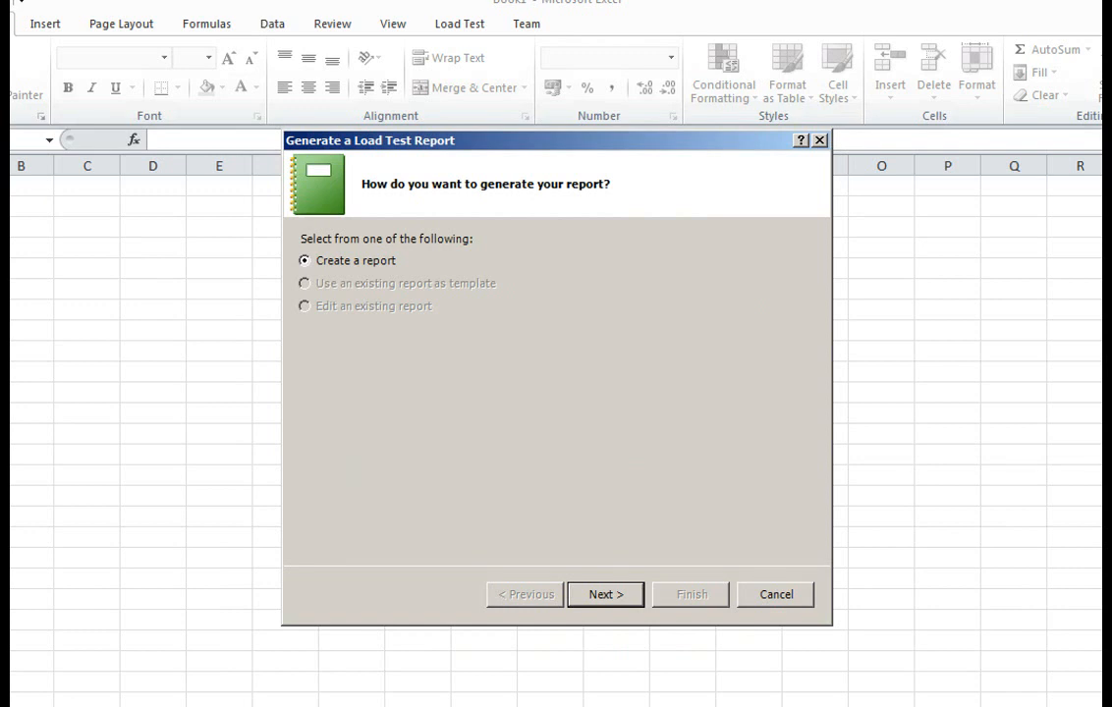
- Start a new load test report in Excel with Run comparison as the report type
key(Return)
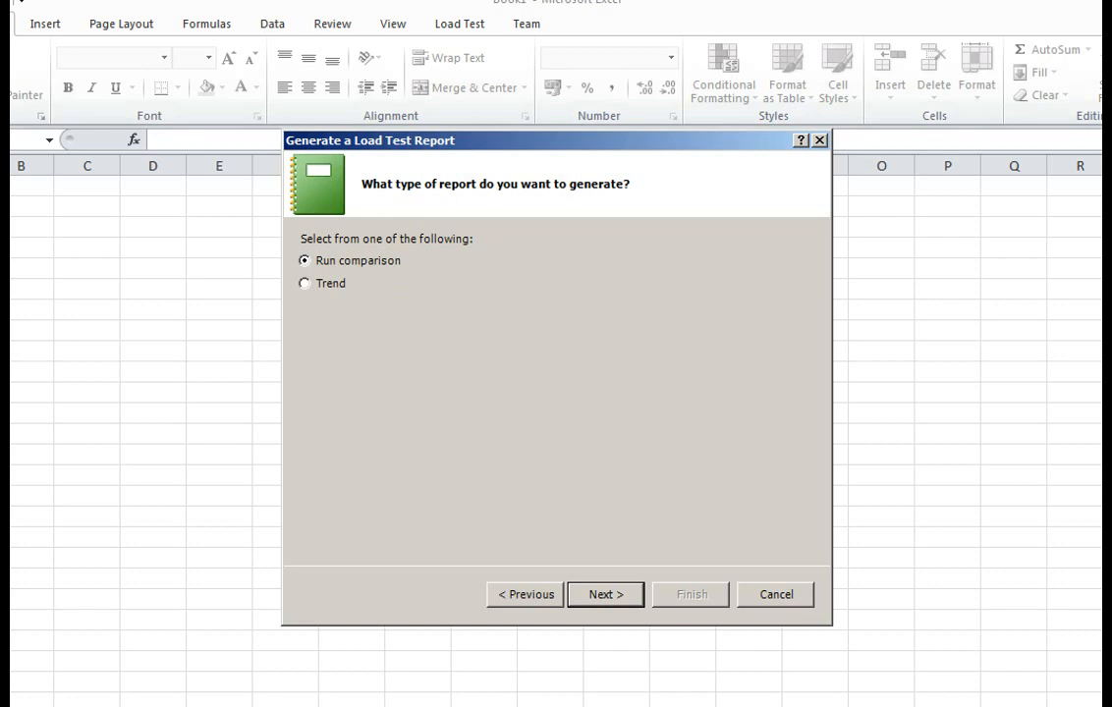
key(Up)
key(Return)
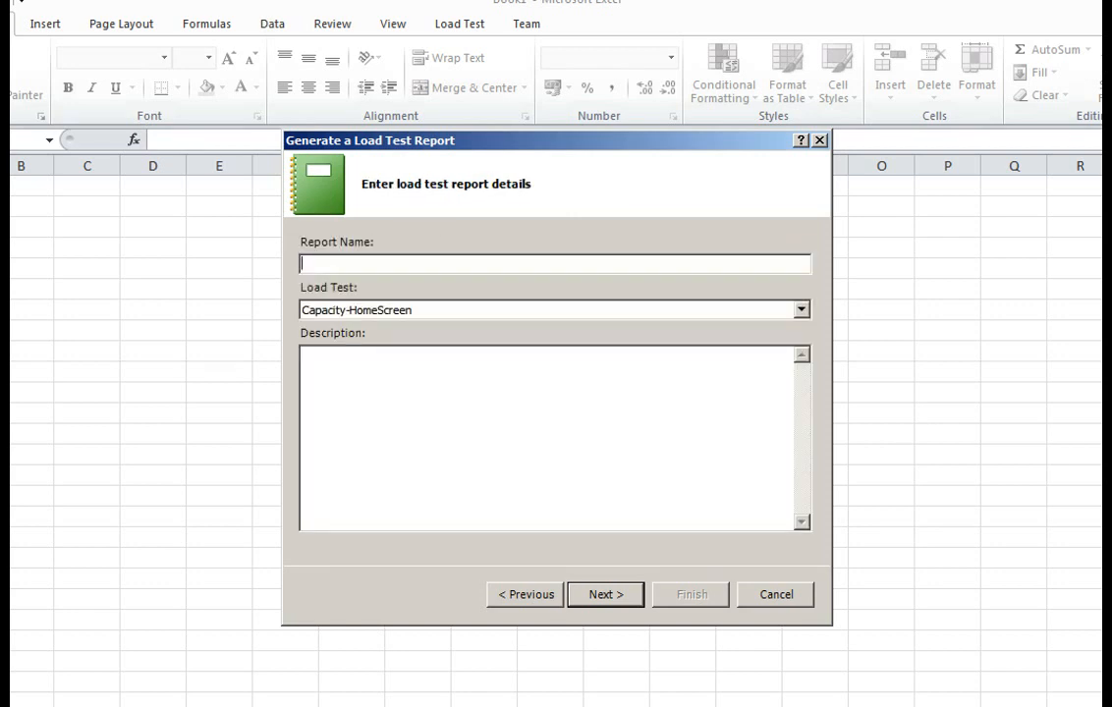
- Name the report LogInAndAddToBasket and keep Capacity-HomeScreen as its load test
key(Tab)
key(alt+Down)
key(Return)
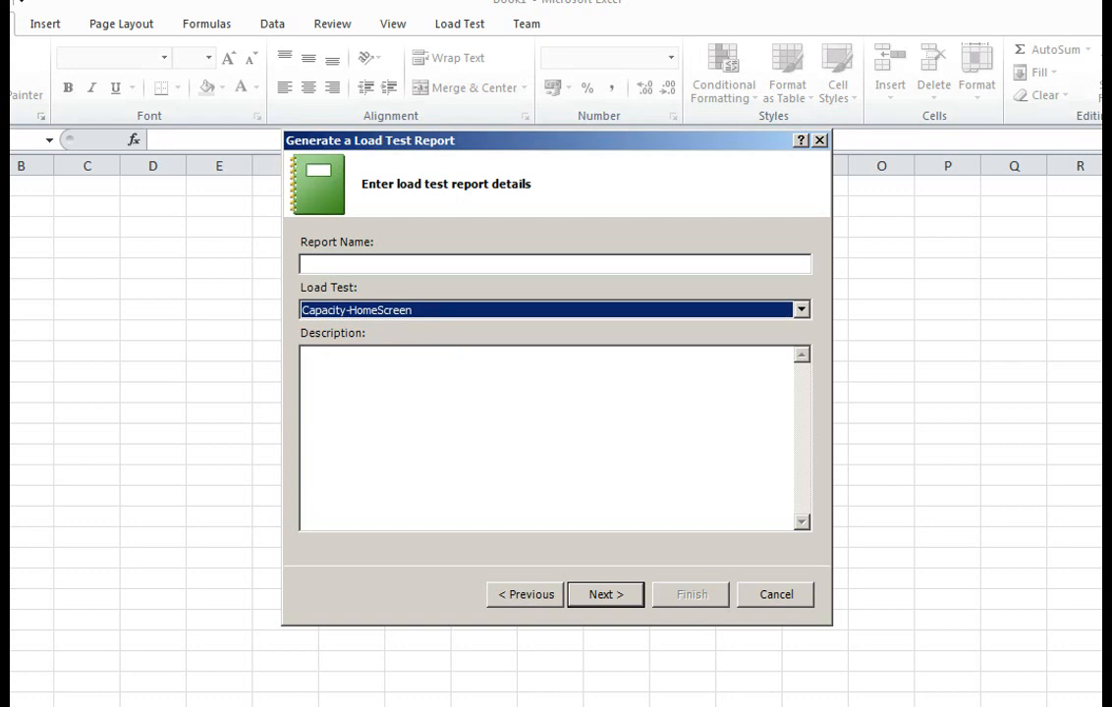
key(shift+Tab)
text(LogIn)
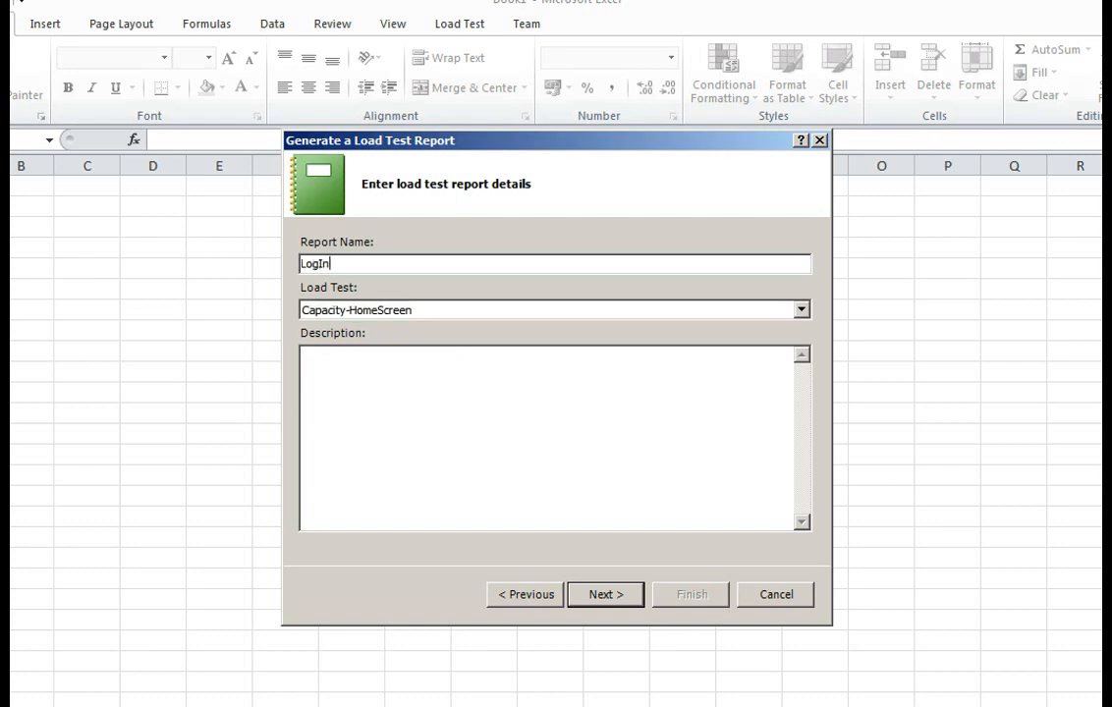
text(AndAddToBasket)
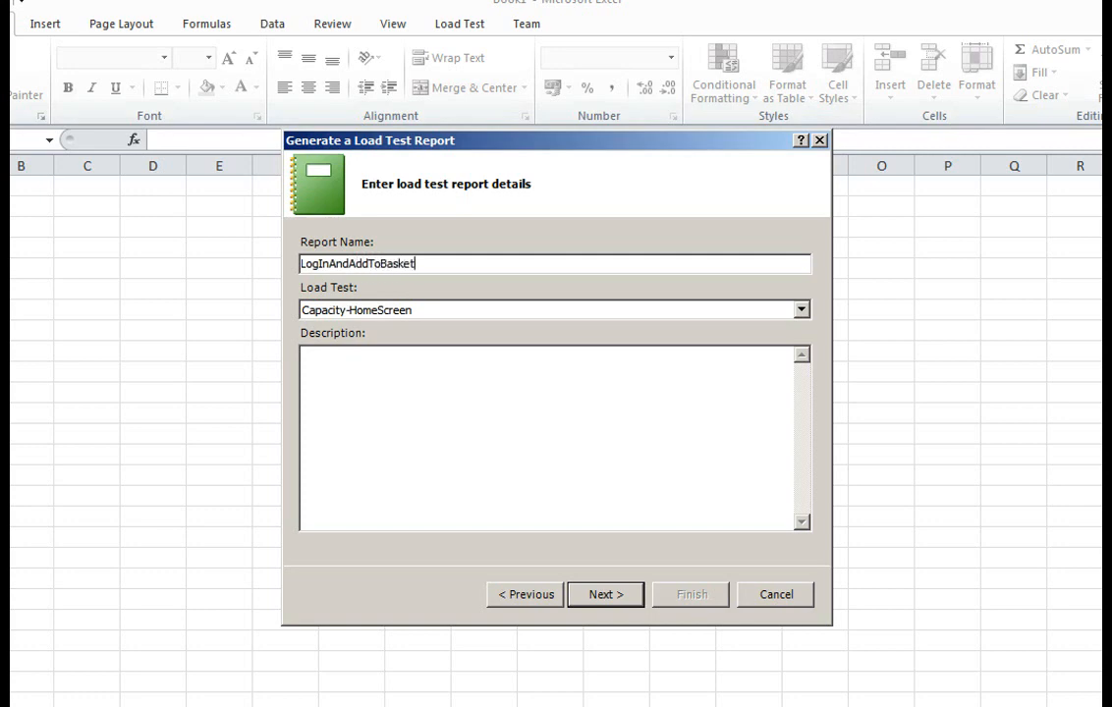
key(Return)
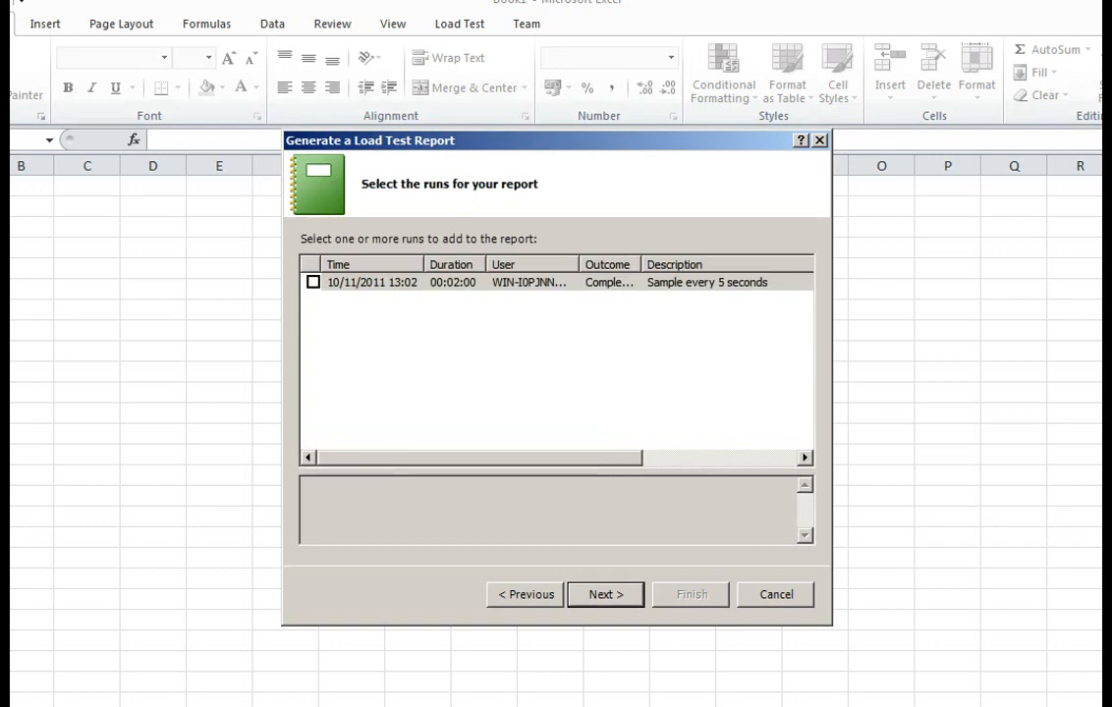
- Try to use only the 10/11/2011 13:02 run for the run comparison report
click(314, 282)
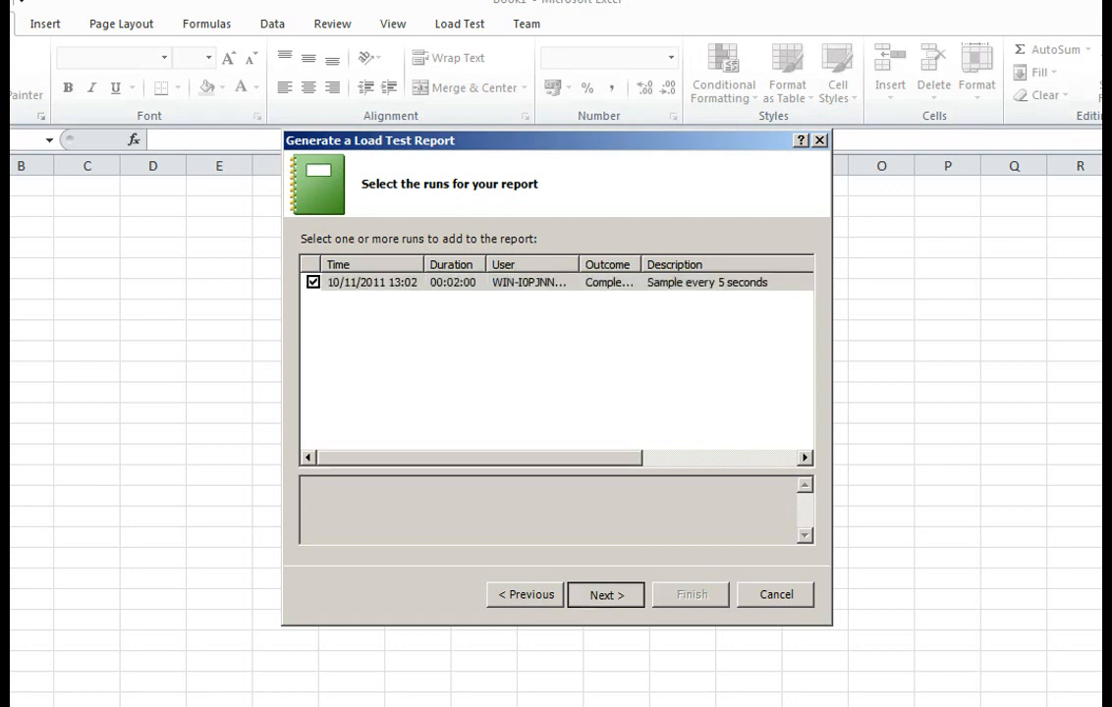
key(Return)
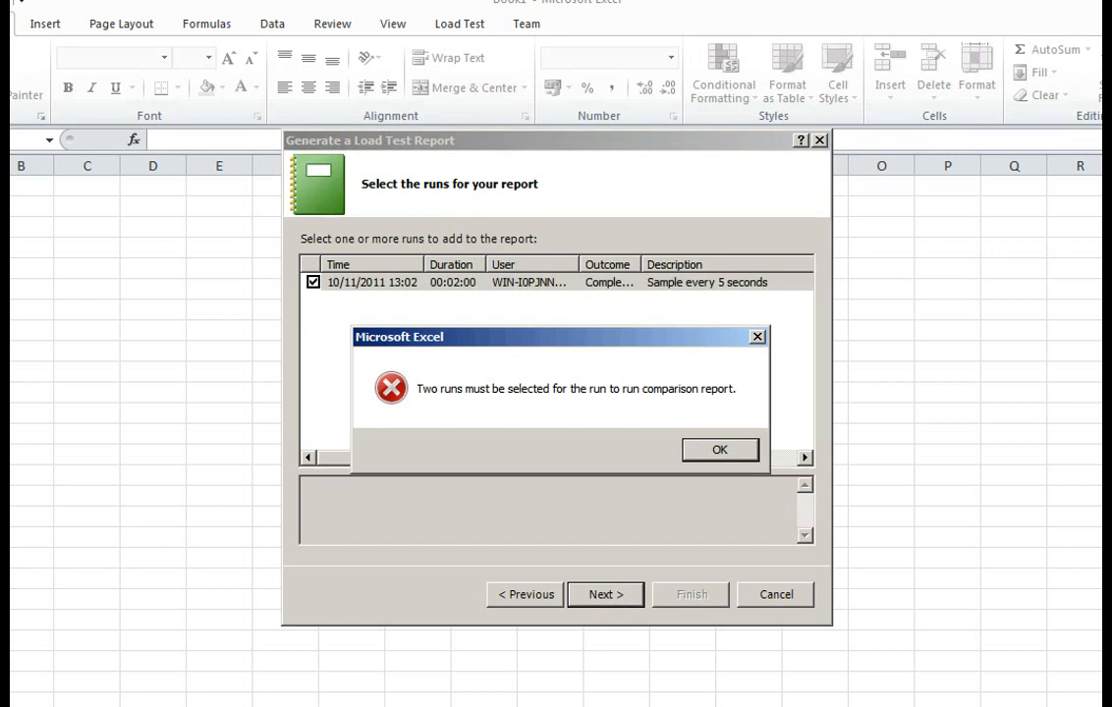
click(720, 450)
- Change the report type to Trend, keeping the details and selected run, and generate the report with the preselected counters
click(526, 594)
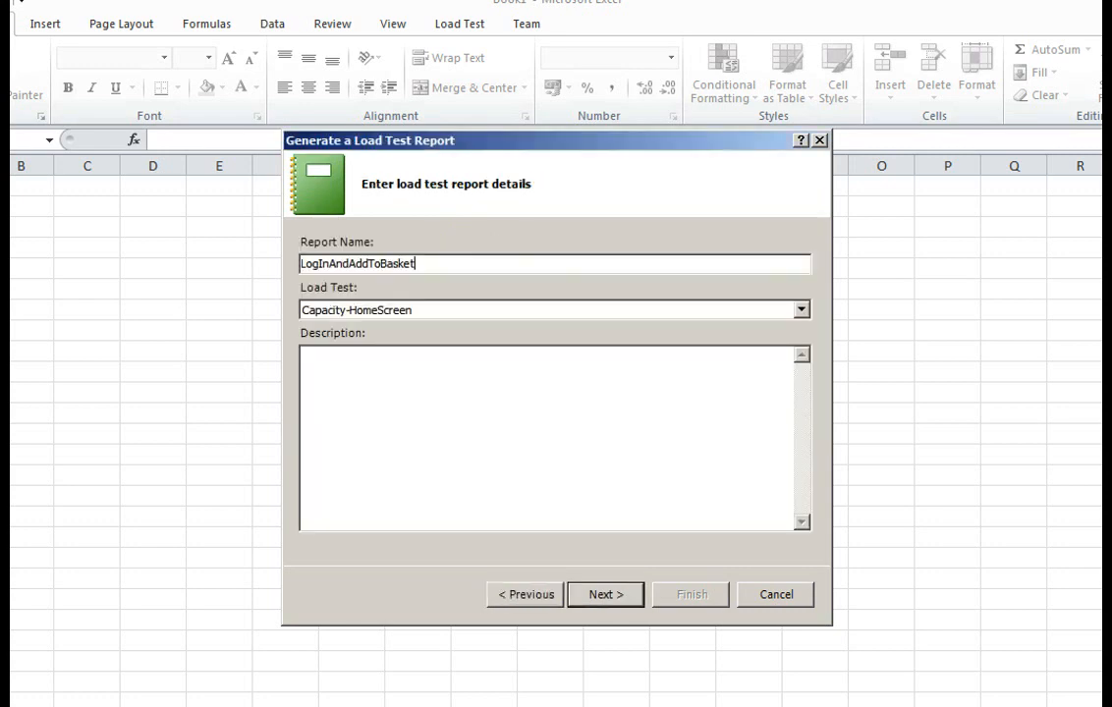
click(526, 595)
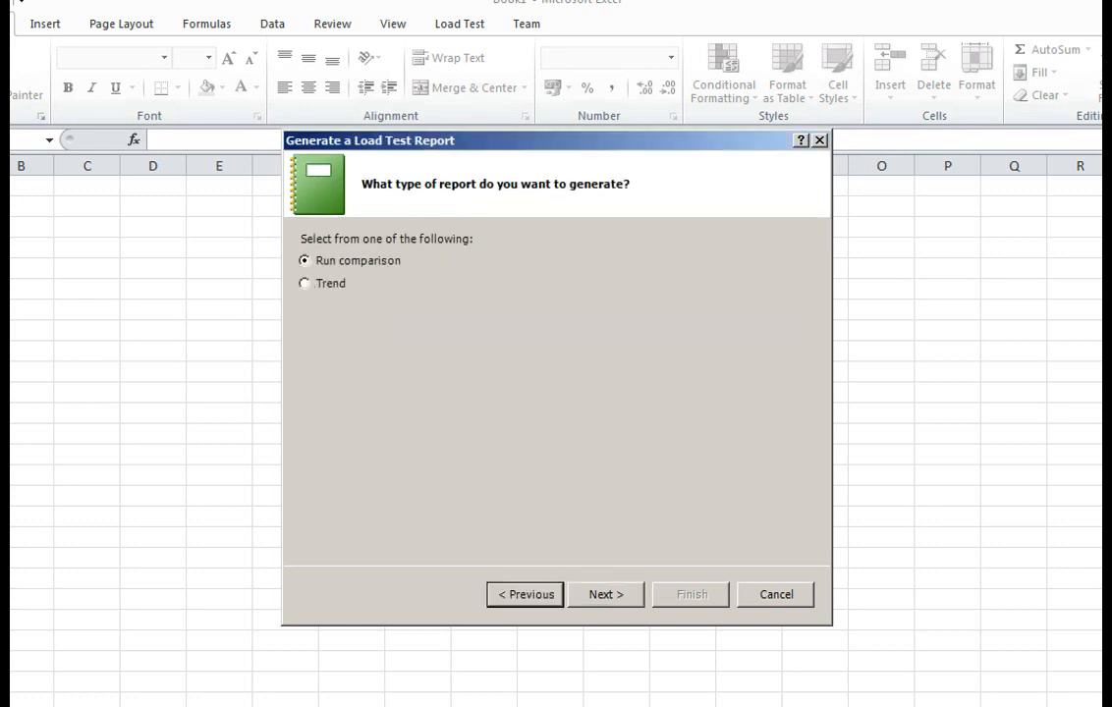
click(307, 284)
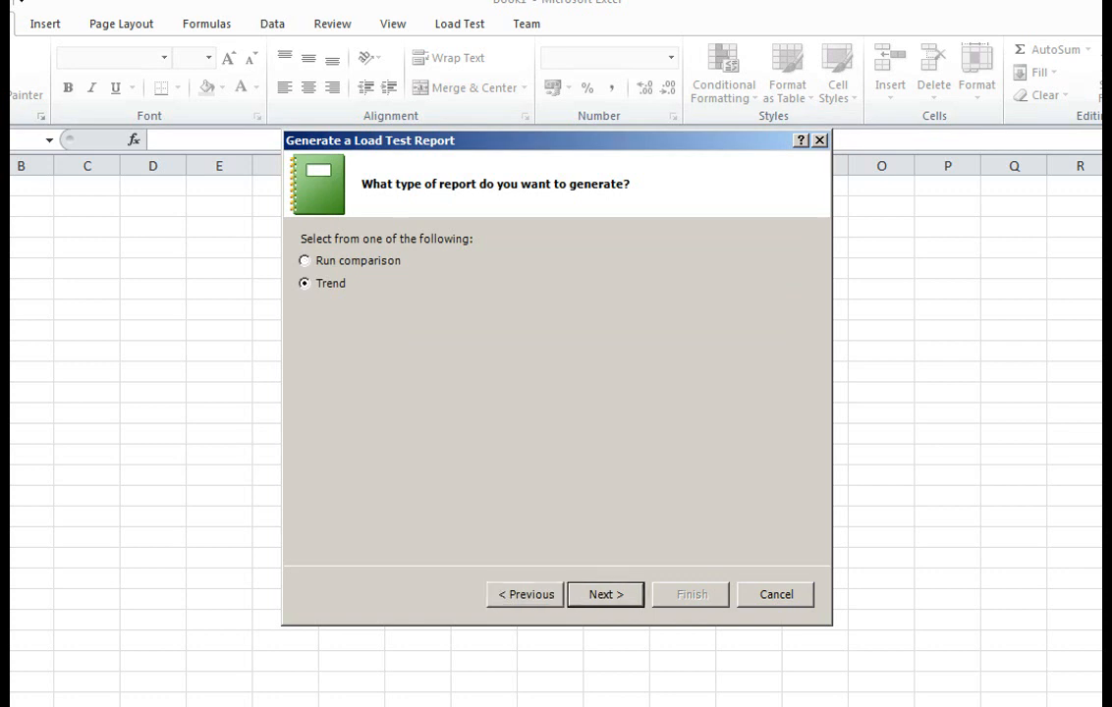
key(Return)
key(Return)
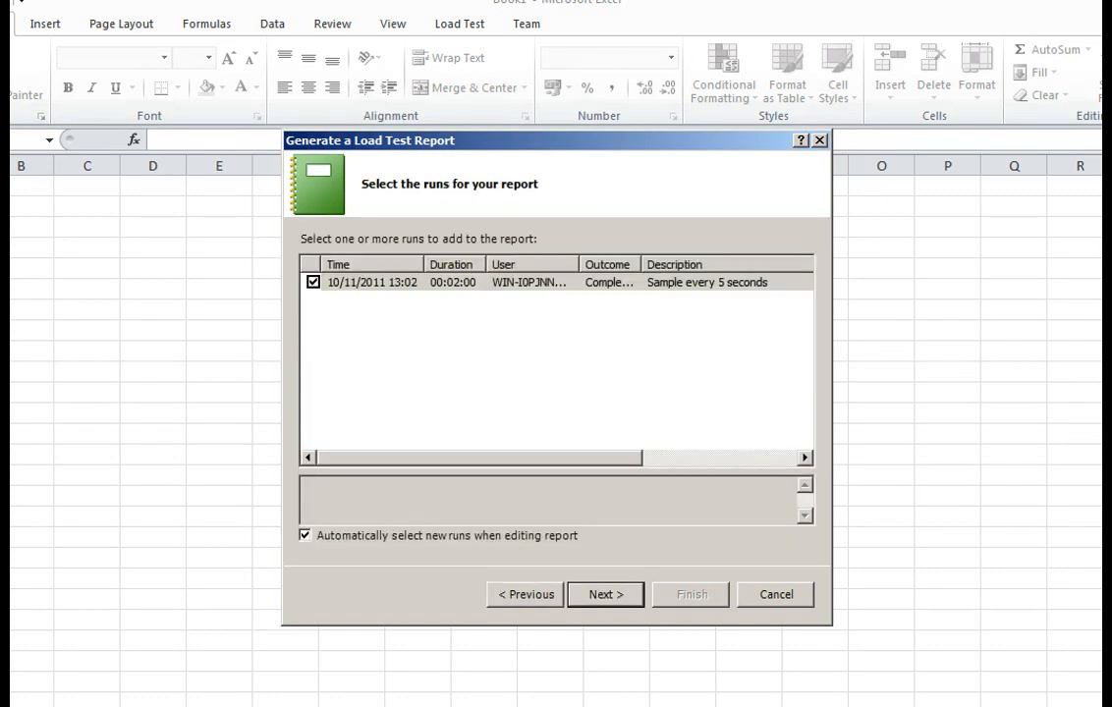
key(Return)
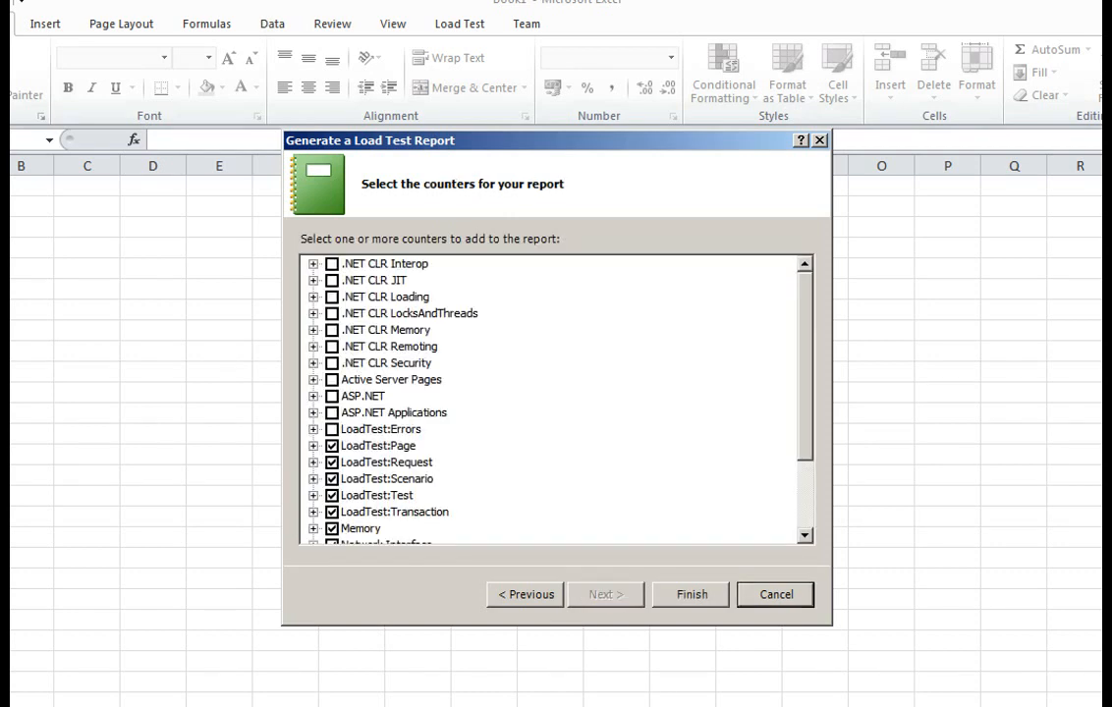
mouse_move(805, 365)
mouse_down()
mouse_move(805, 422)
mouse_move(806, 365)
mouse_up()
key(Return)
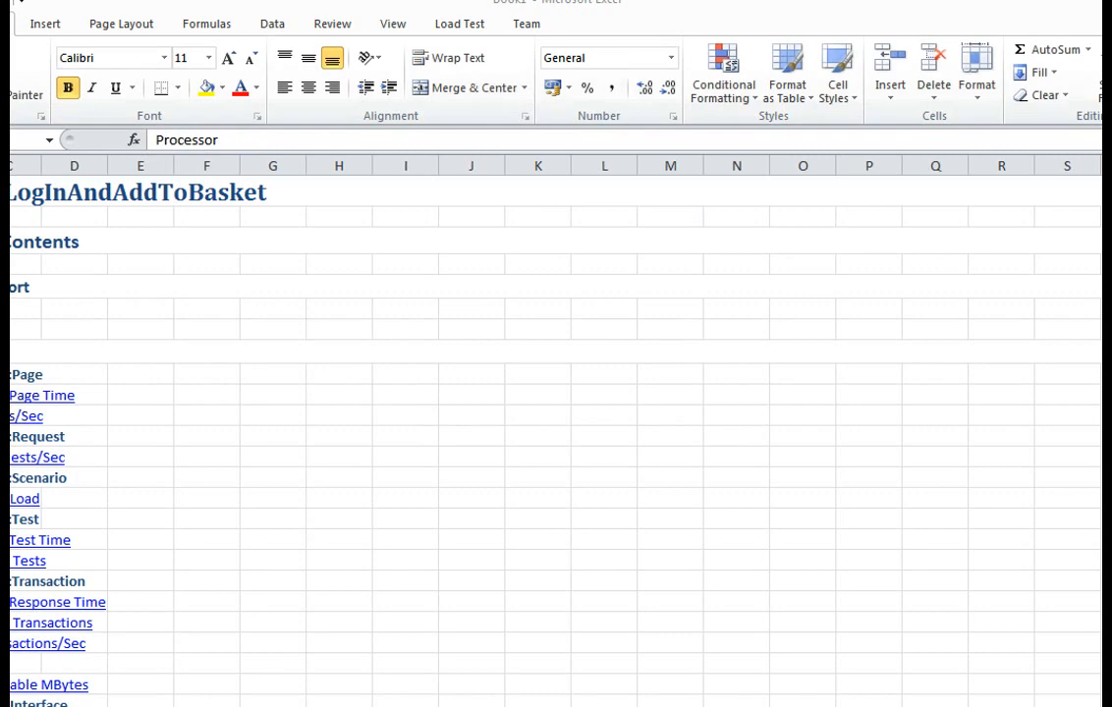
- Restore the Excel window to a smaller size, then reposition and enlarge it to fit the screen
key(super+Down)
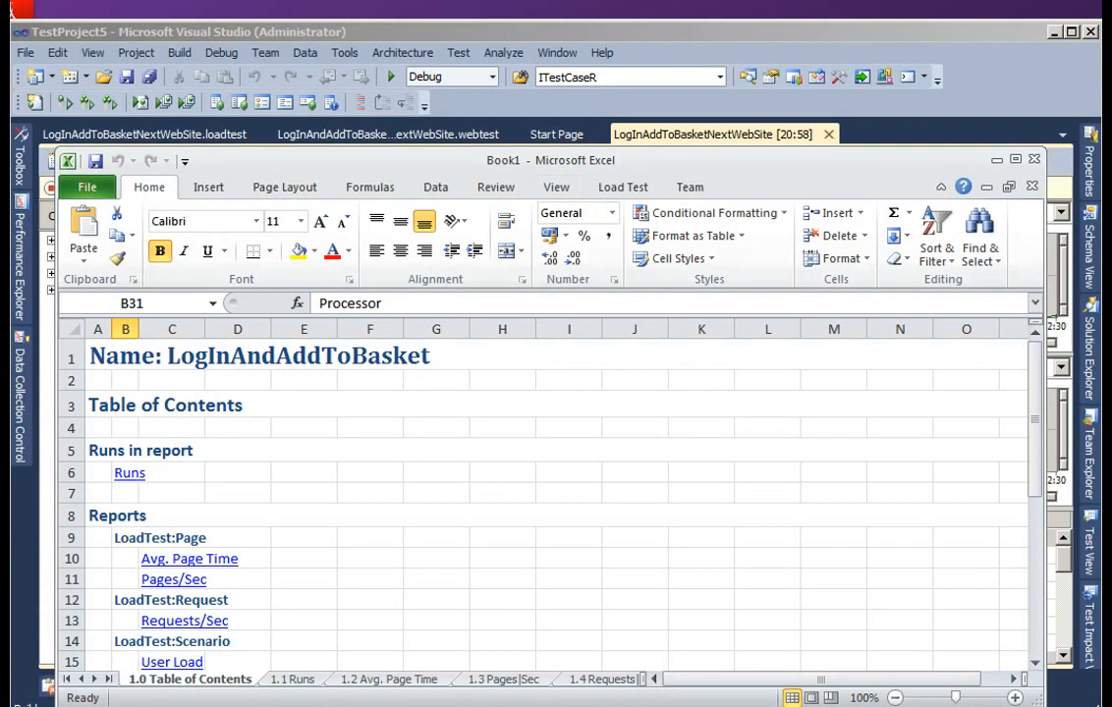
drag(550, 160, 512, 21)
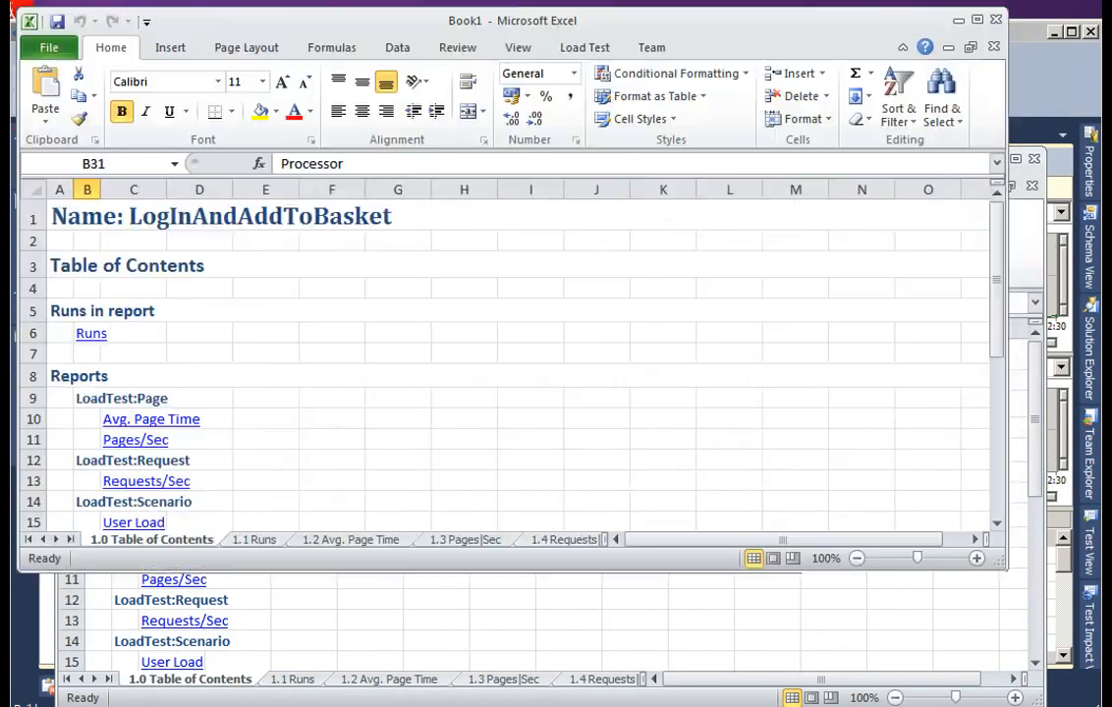
drag(1004, 568, 1082, 703)
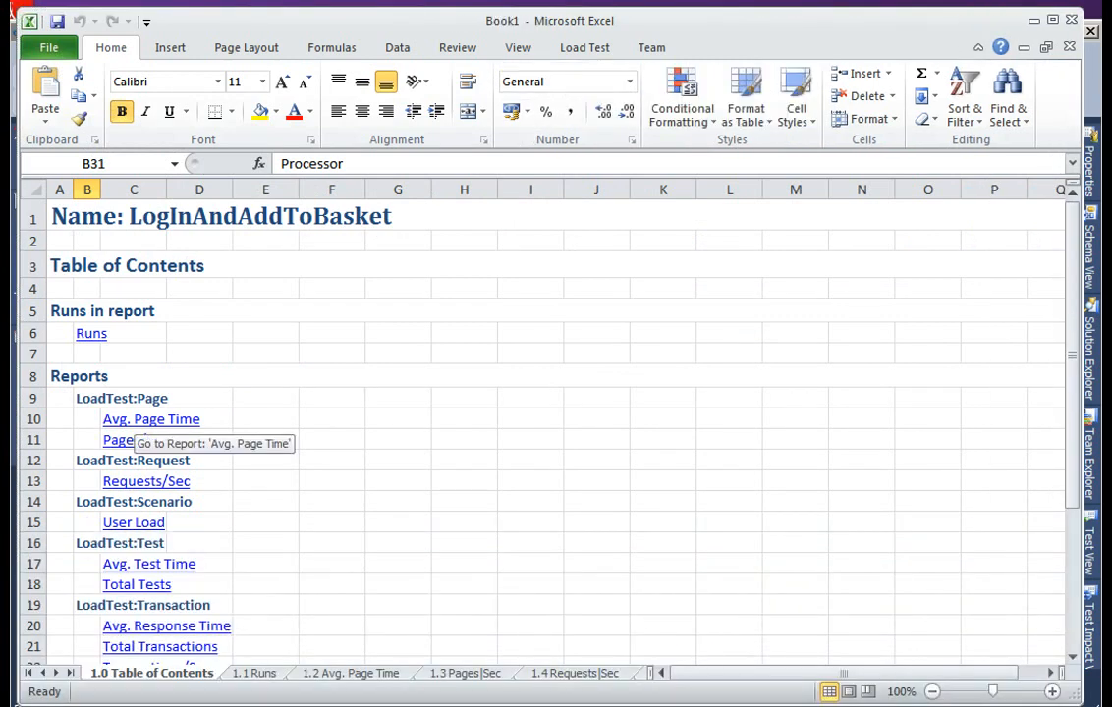
- Go to the Avg. Page Time report and examine its chart and the pivot table beneath it
click(148, 420)
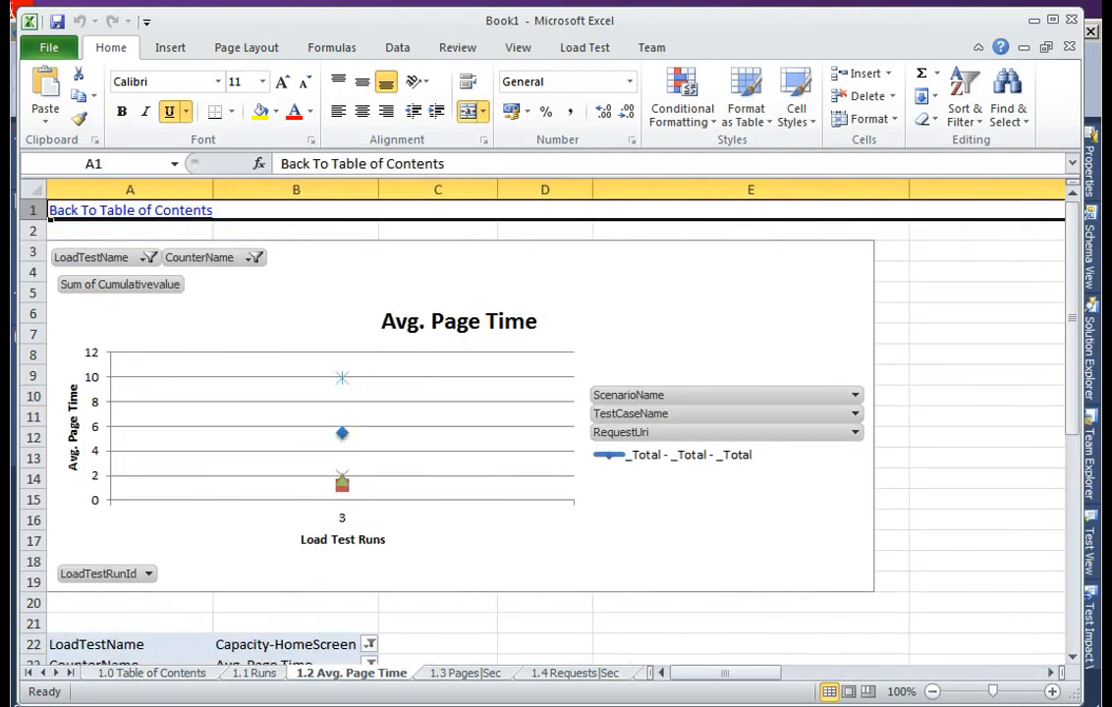
key(Down)
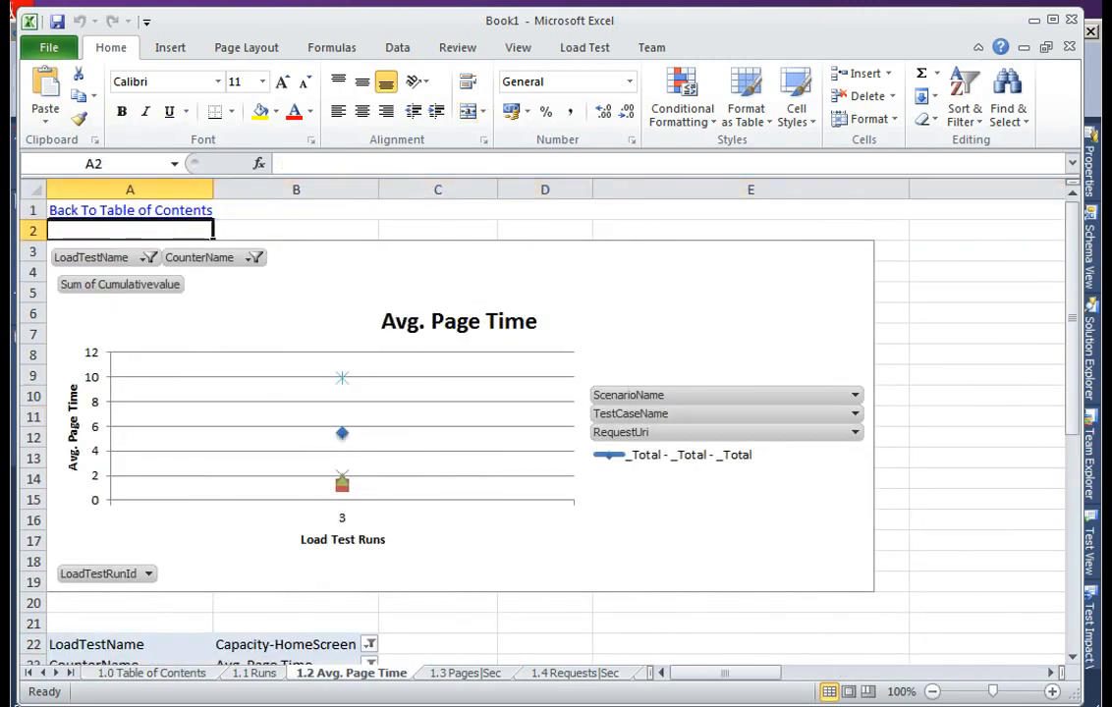
click(438, 624)
key(Down)
key(Down)
key(Down)
key(Down)
key(Down)
key(Down)
key(Down)
key(Down)
key(Down)
key(Down)
key(Down)
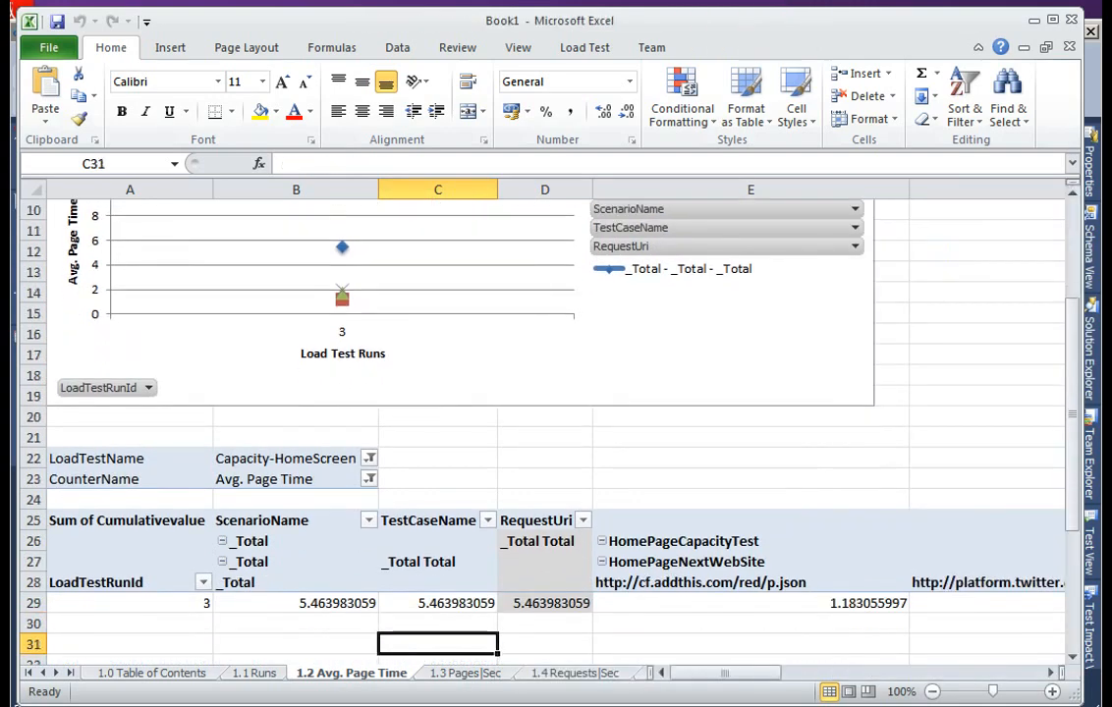
key(Up)
key(Up)
key(Up)
key(Right)
key(Up)
key(Up)
key(Up)
key(Up)
key(Up)
key(Up)
key(Up)
key(Up)
key(Up)
key(Up)
key(Up)
key(Up)
key(Up)
key(Up)
key(Up)
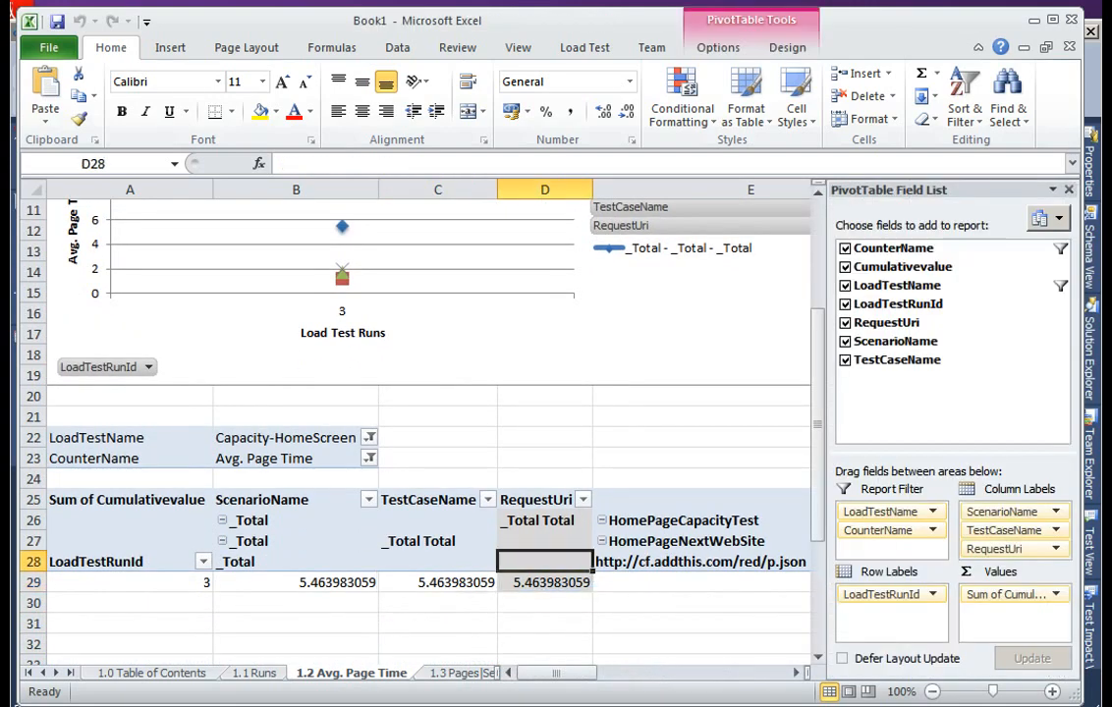
key(ctrl+Home)
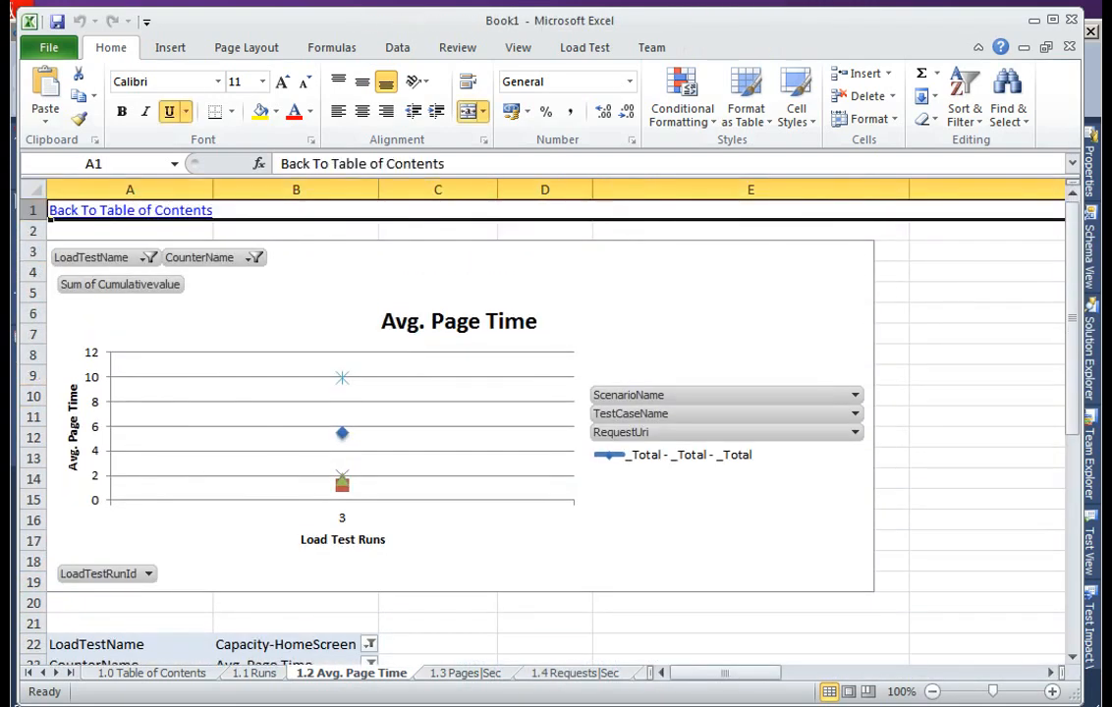
- Return to the report's table of contents and review the listed reports down to the Processor category
key(Return)
key(Down)
key(Down)
key(Down)
key(Down)
key(Down)
key(Down)
key(Down)
key(Down)
key(Down)
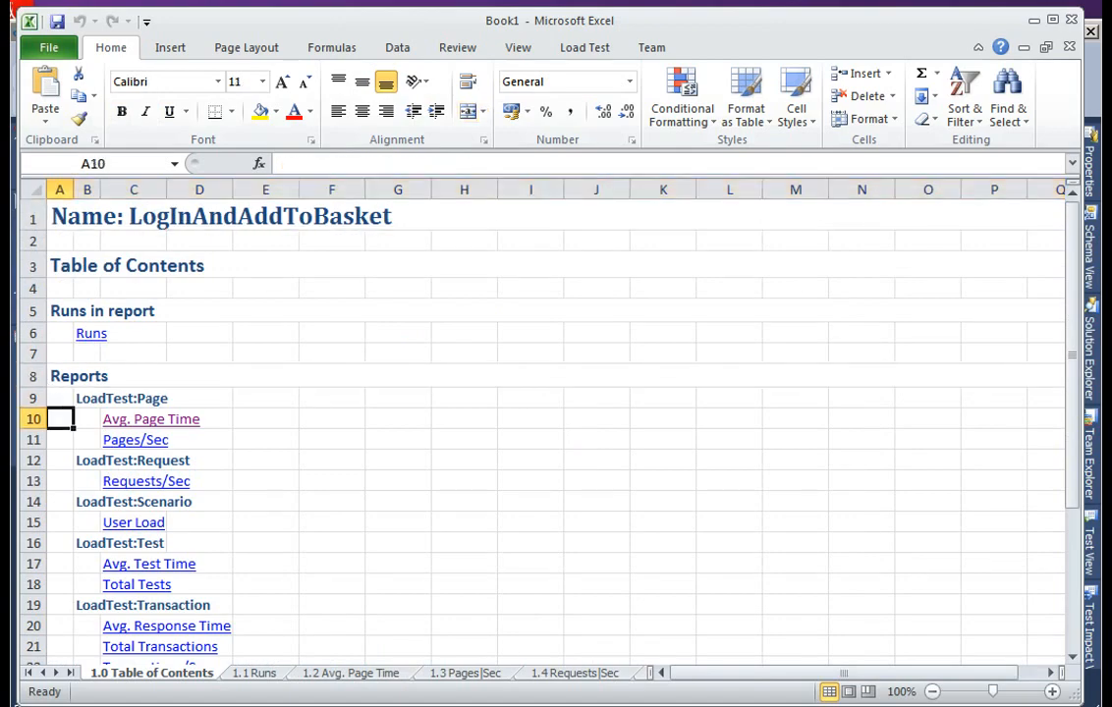
key(Down)
key(Down)
key(Down)
key(Down)
key(Down)
key(Down)
key(Down)
key(Down)
key(Down)
key(Down)
key(Down)
key(Down)
key(Down)
key(Down)
key(Down)
key(Down)
key(Down)
key(Down)
key(Down)
key(Down)
key(Up)
key(Up)
key(Up)
key(Up)
key(Up)
key(Up)
key(Up)
key(Up)
key(Up)
key(Up)
key(Up)
key(Up)
key(Up)
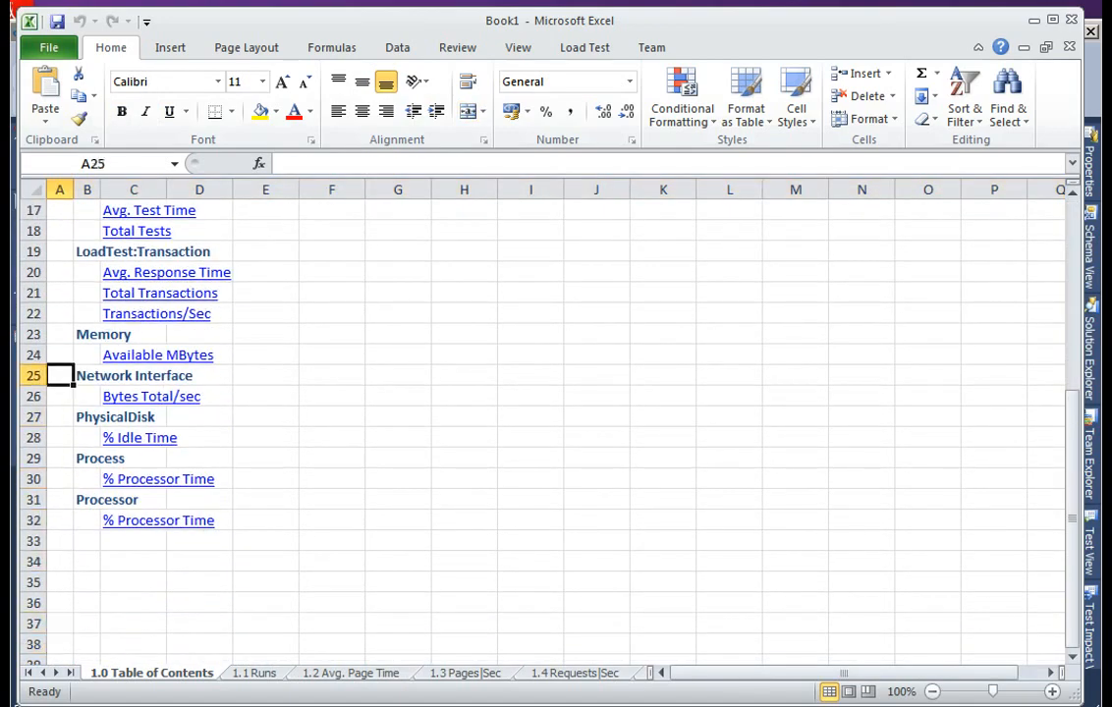
key(Up)
key(Up)
key(Up)
key(Up)
key(Up)
key(Up)
key(Up)
key(Up)
key(Up)
key(Up)
key(Up)
key(Up)
key(Up)
key(Up)
key(Up)
key(Up)
key(Up)
key(Up)
key(Up)
key(Up)
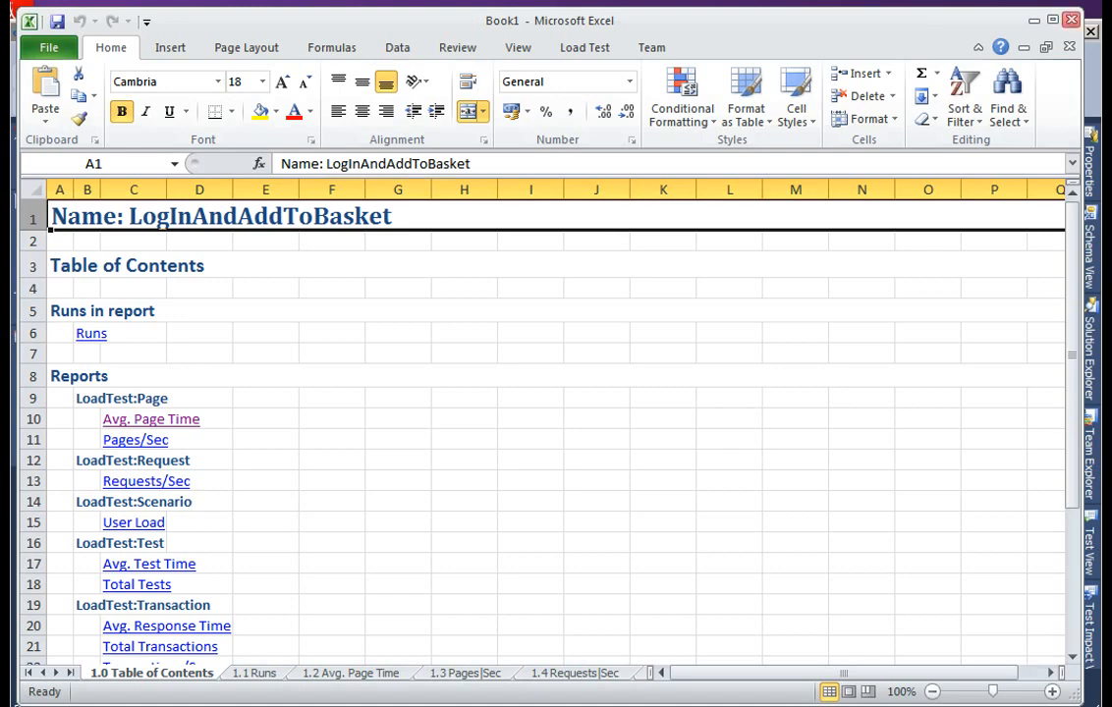
- Close the generated report workbook Book1
click(1072, 20)
click(555, 408)
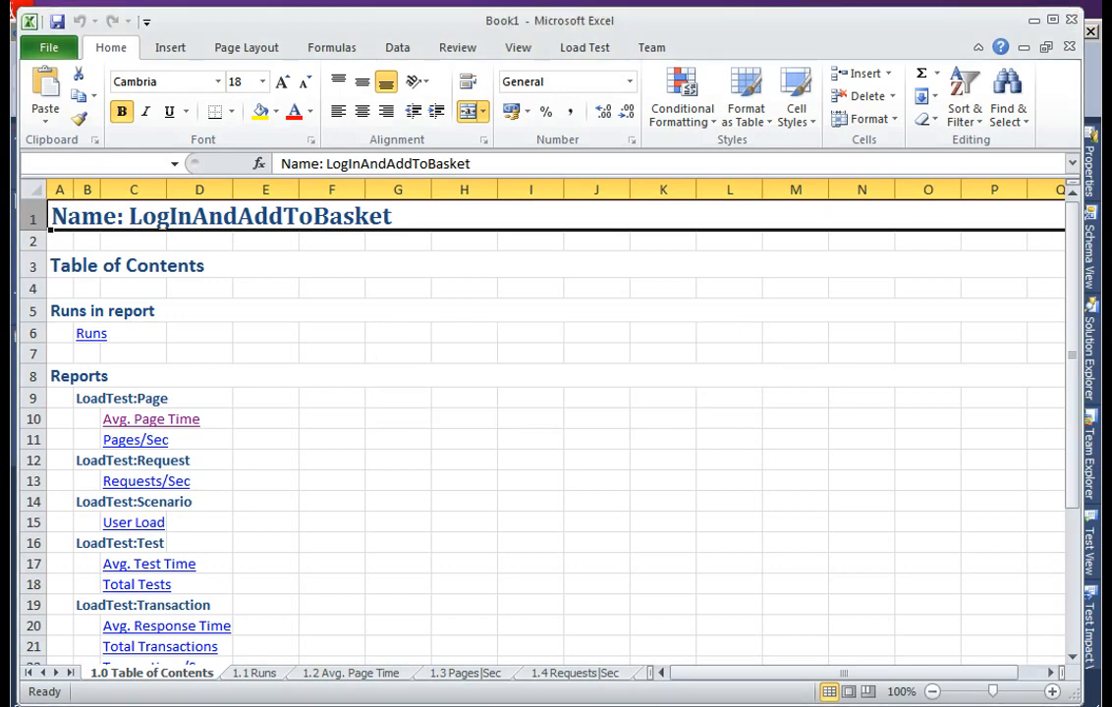